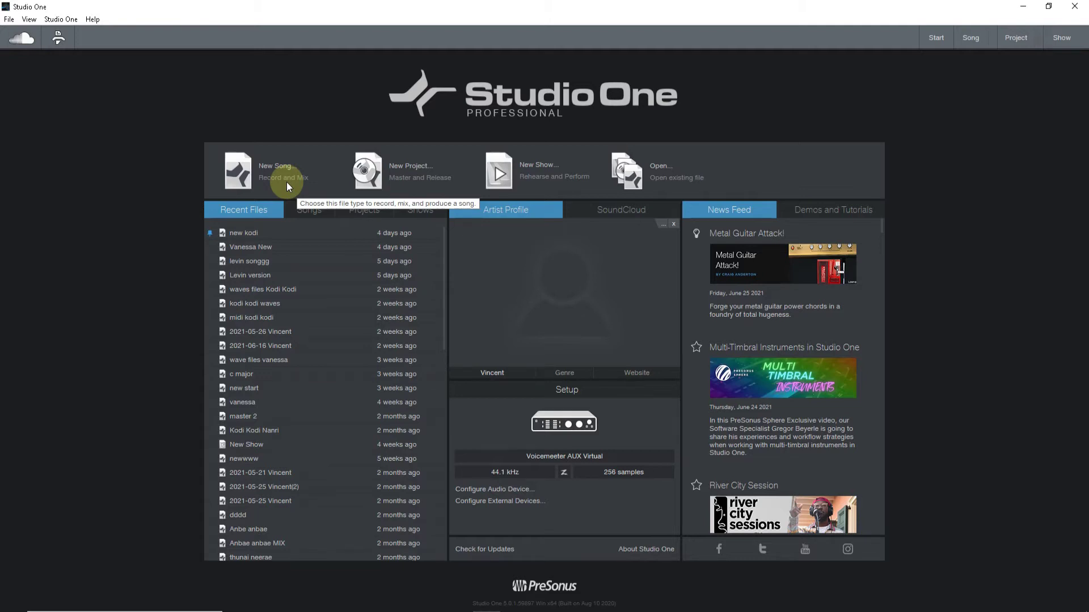
Start a new project from the Start page to bring up the New Project dialog.
left_click(413, 175)
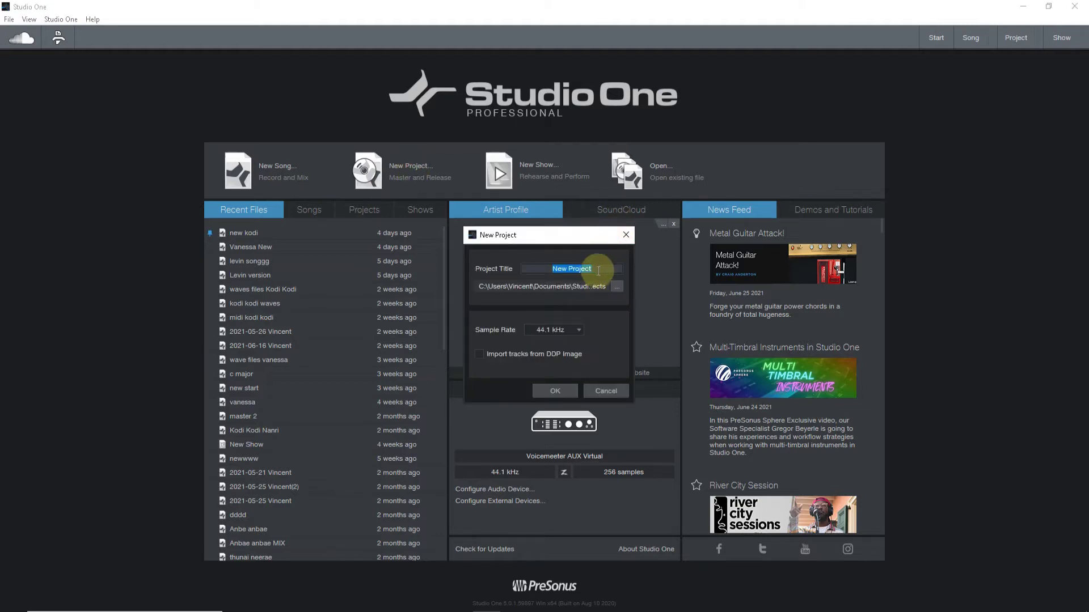
Accept the default title New Project to create the mastering project.
left_click(552, 392)
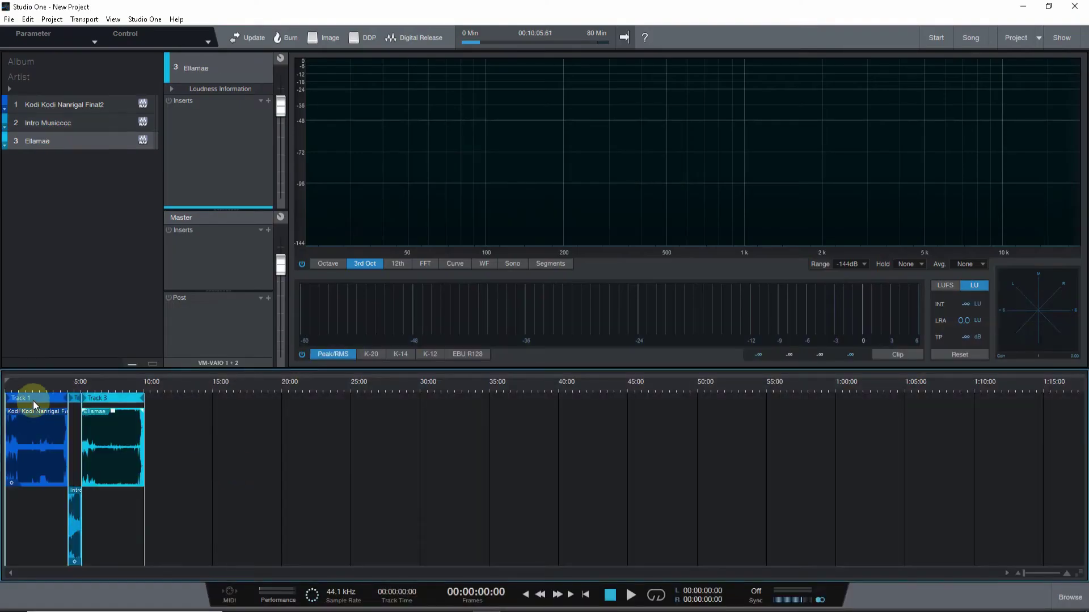
Start playback from about 0:50, then jump ahead to about 1:20.
scroll(33, 400, "up", 5)
scroll(235, 424, "down", 3)
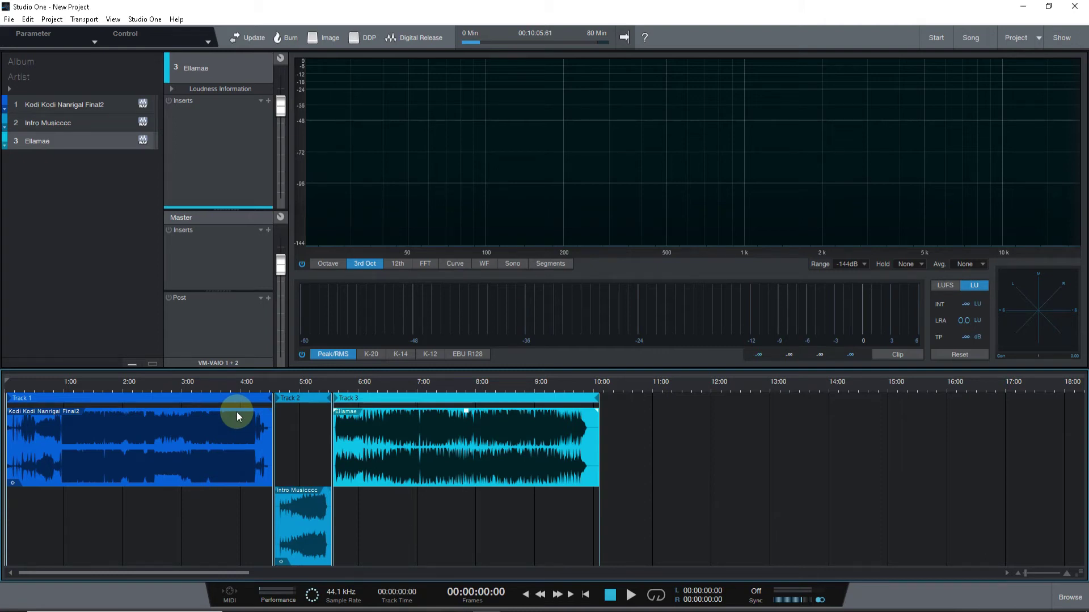
left_click(55, 388)
key("space")
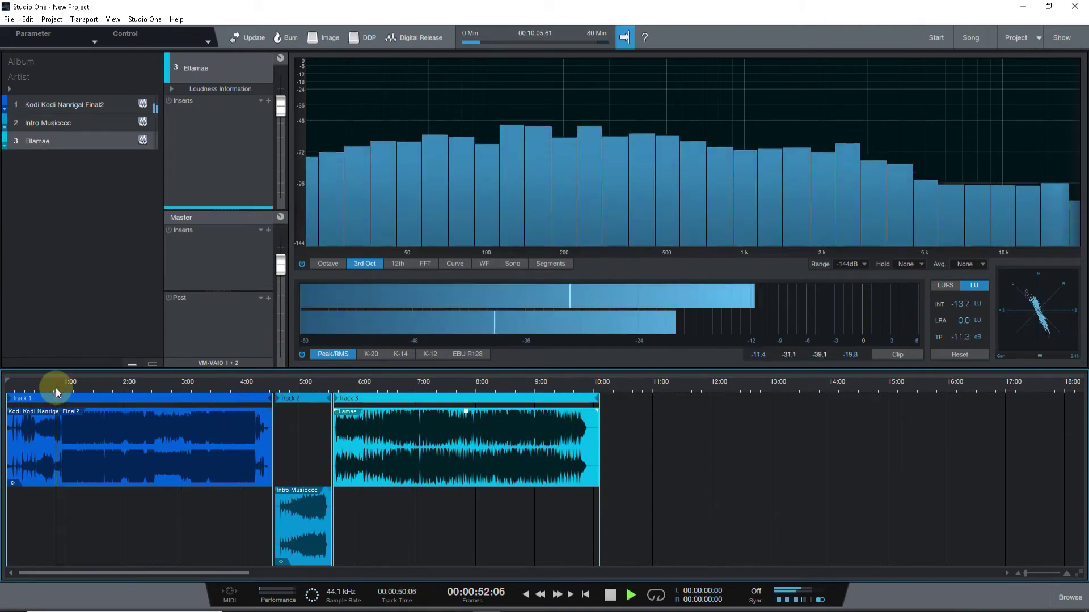
left_click(86, 385)
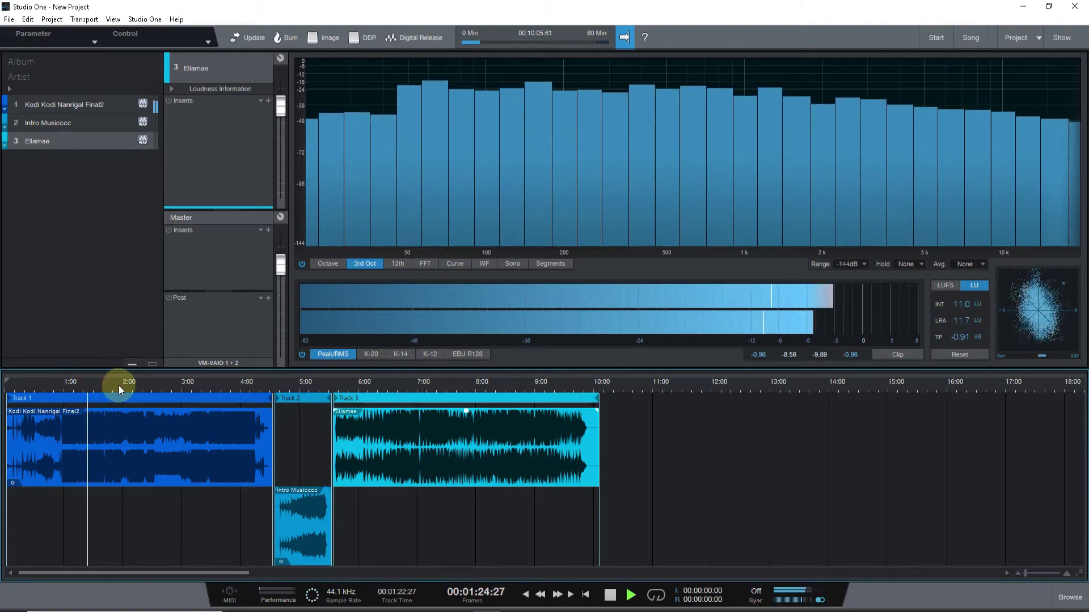
Lower clip gains: Kodi by 5.1 dB, Ellamae to -9.3 dB, Intro Musicccc to -5.4 dB, then stop playback.
left_click(136, 425)
left_click_drag(139, 412, 140, 427)
left_click(475, 414)
left_click_drag(468, 411, 469, 429)
left_click_drag(302, 499, 308, 506)
key("space")
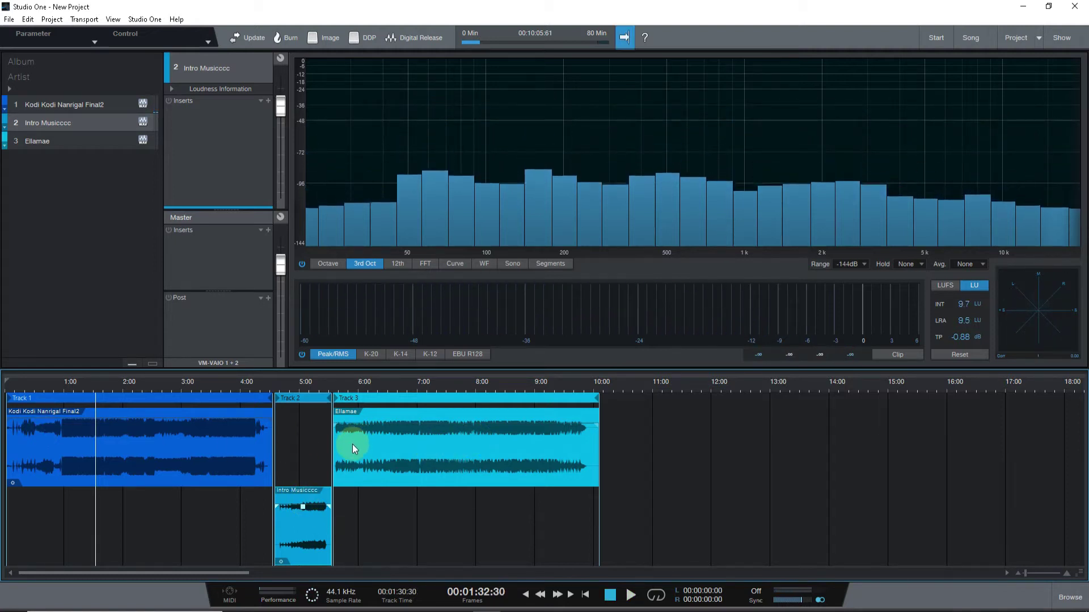
Select the Kodi Kodi Nanrigal Final2, Intro Musicccc and Ellamae tracks in turn.
left_click(93, 104)
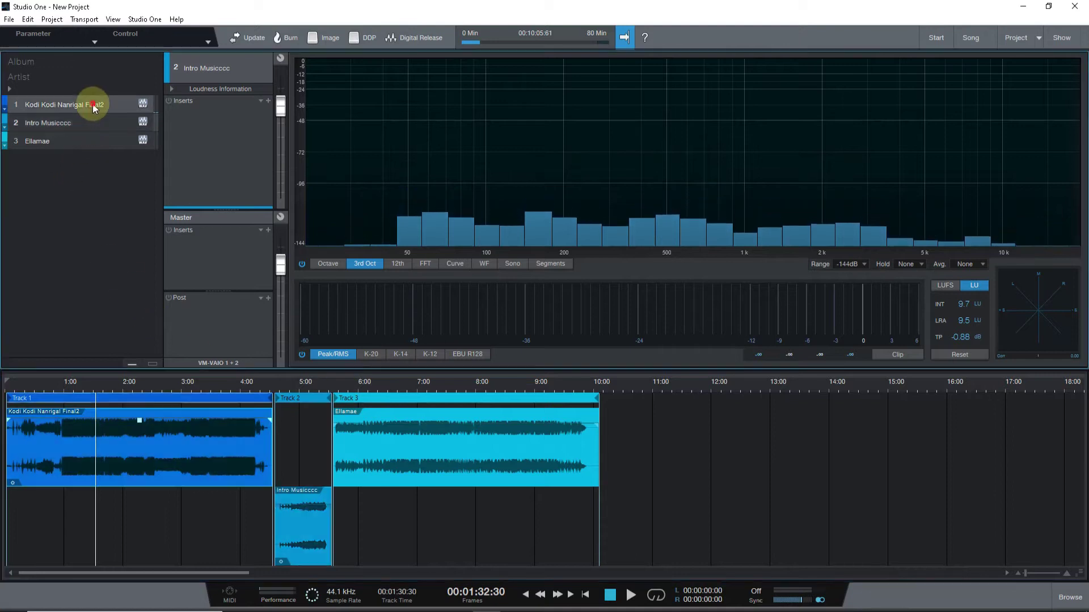
left_click(90, 121)
left_click(88, 137)
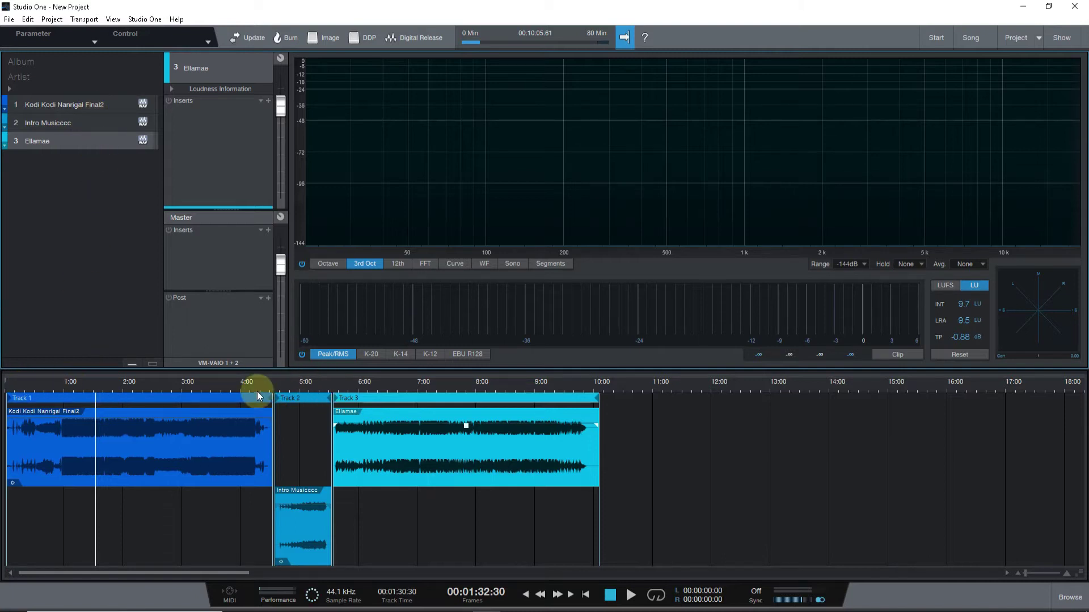
scroll(267, 388, "up", 5)
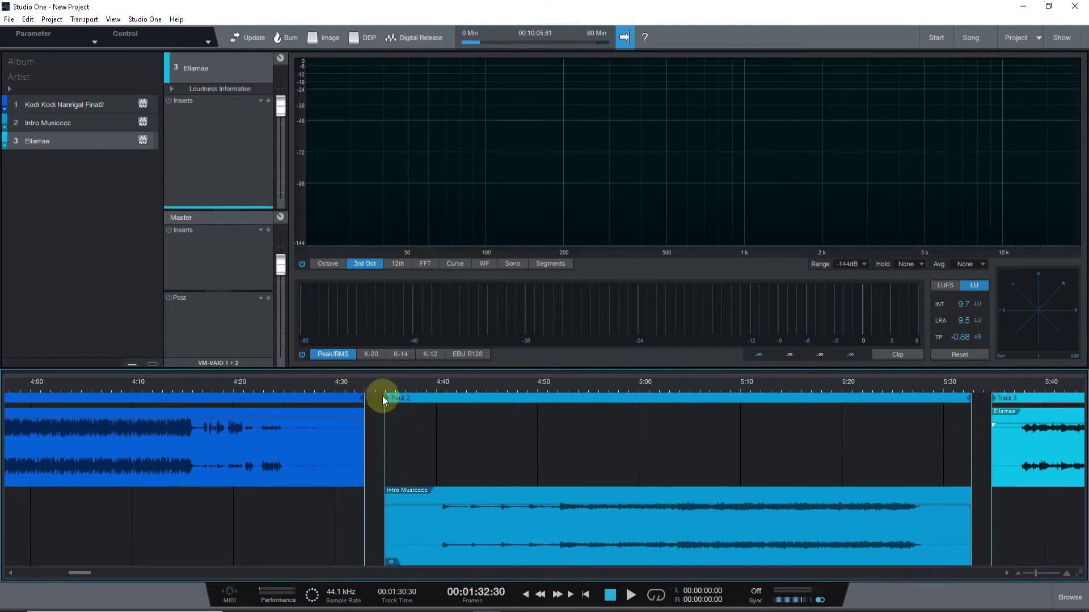
scroll(363, 414, "up", 5)
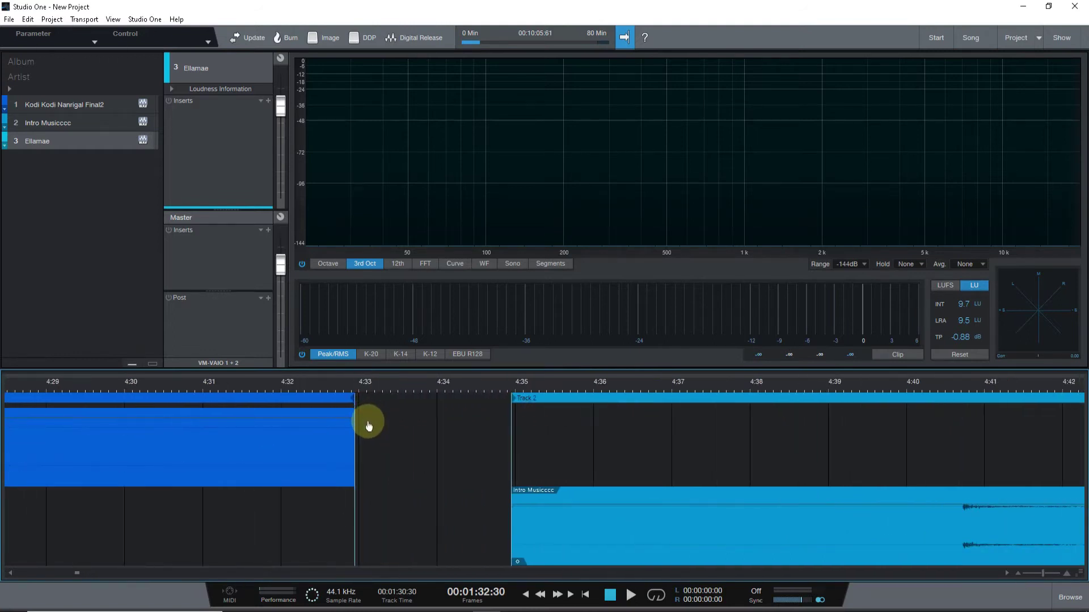
scroll(369, 428, "up", 5)
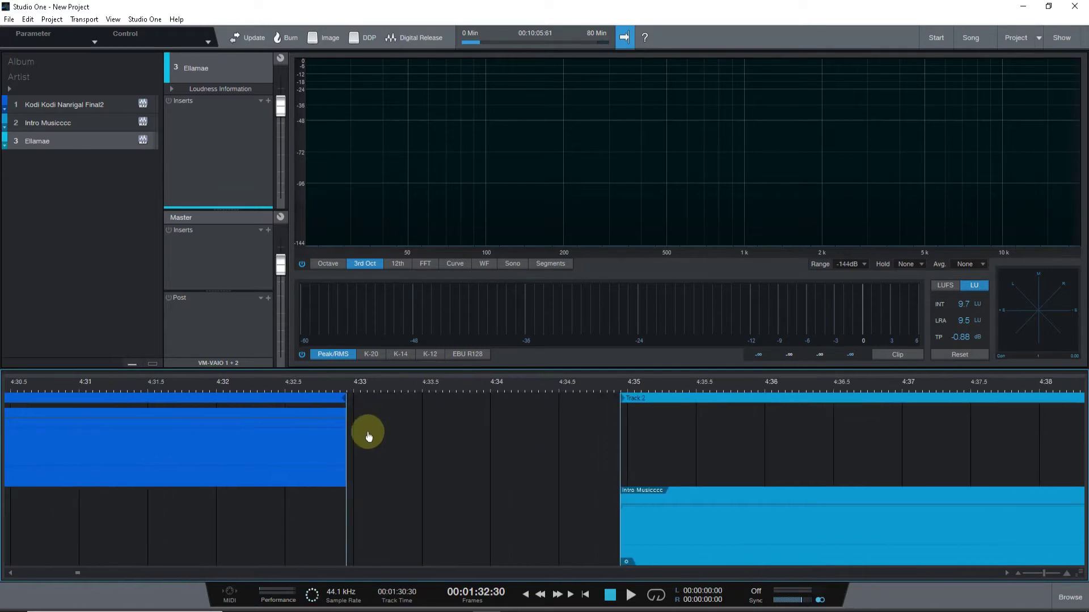
scroll(370, 434, "down", 15)
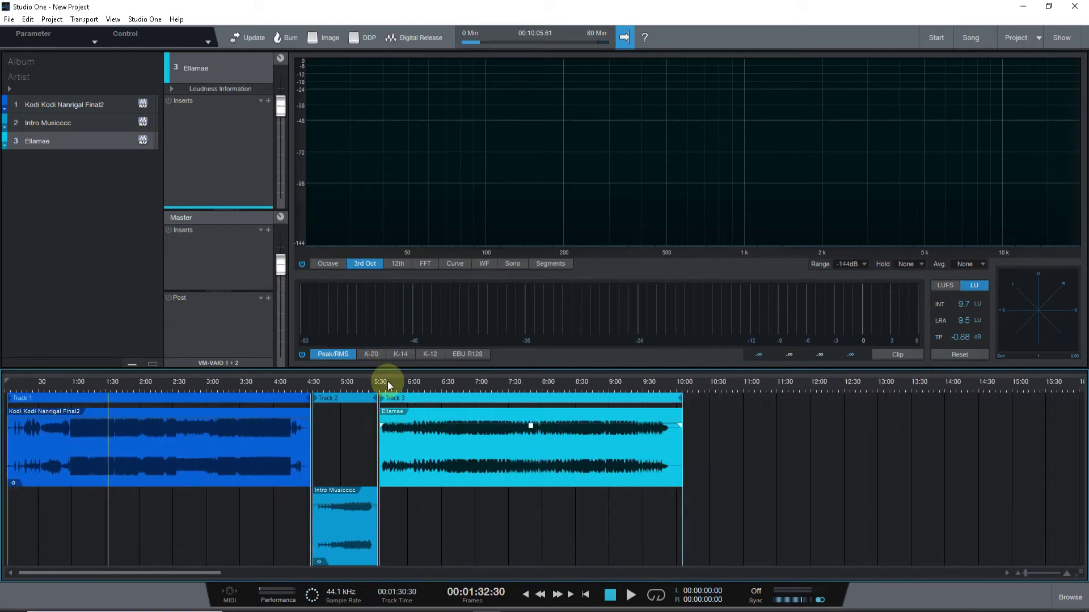
Preview the songs from 5:01, jumping to 6:47, 8:23 and 8:55, then stop.
left_click(342, 383)
key("space")
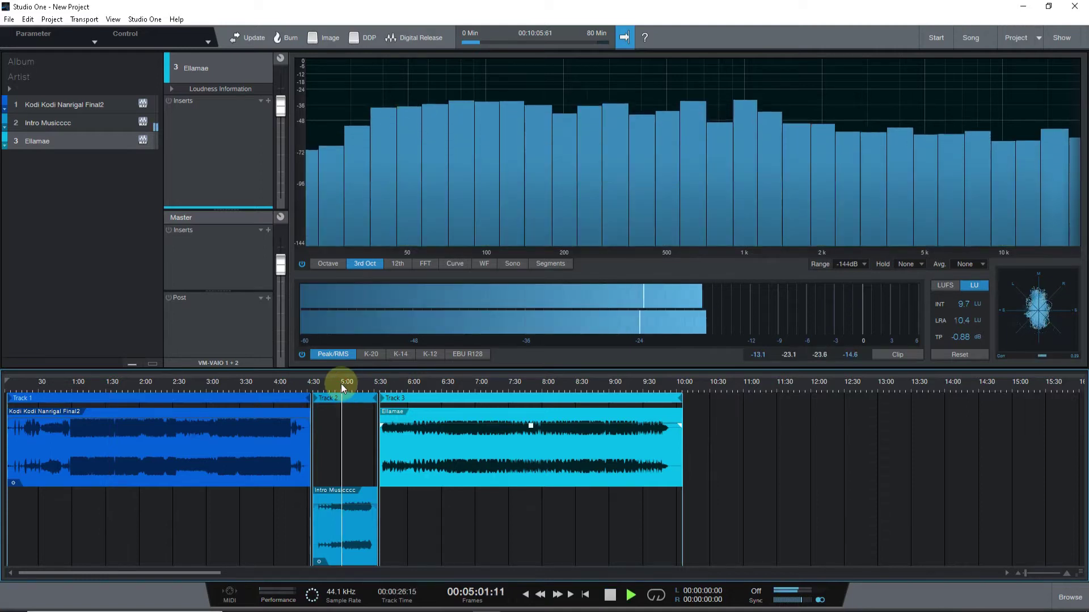
left_click(460, 383)
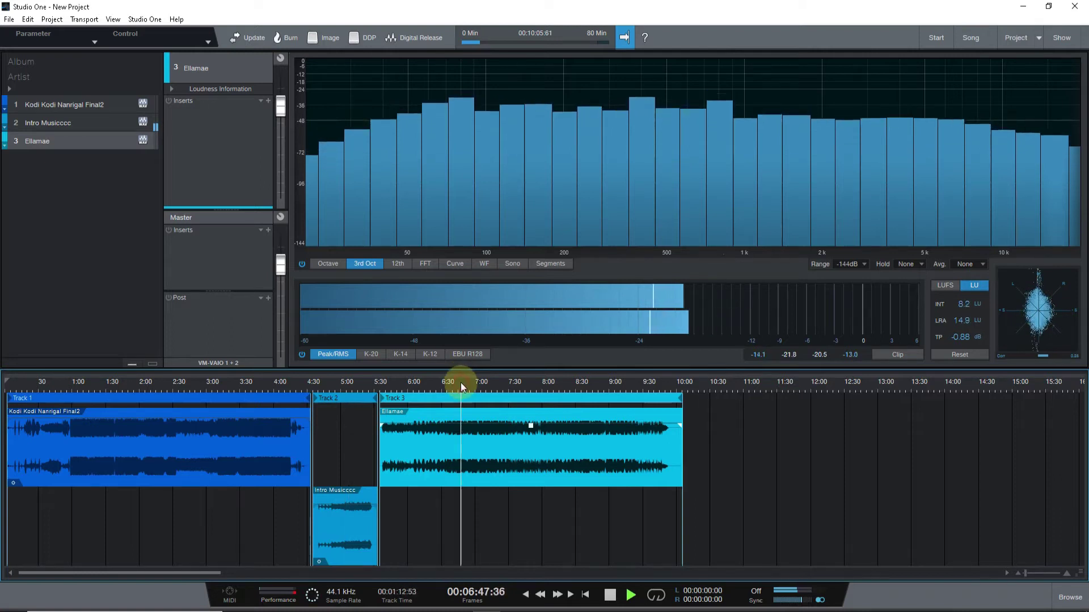
left_click(567, 388)
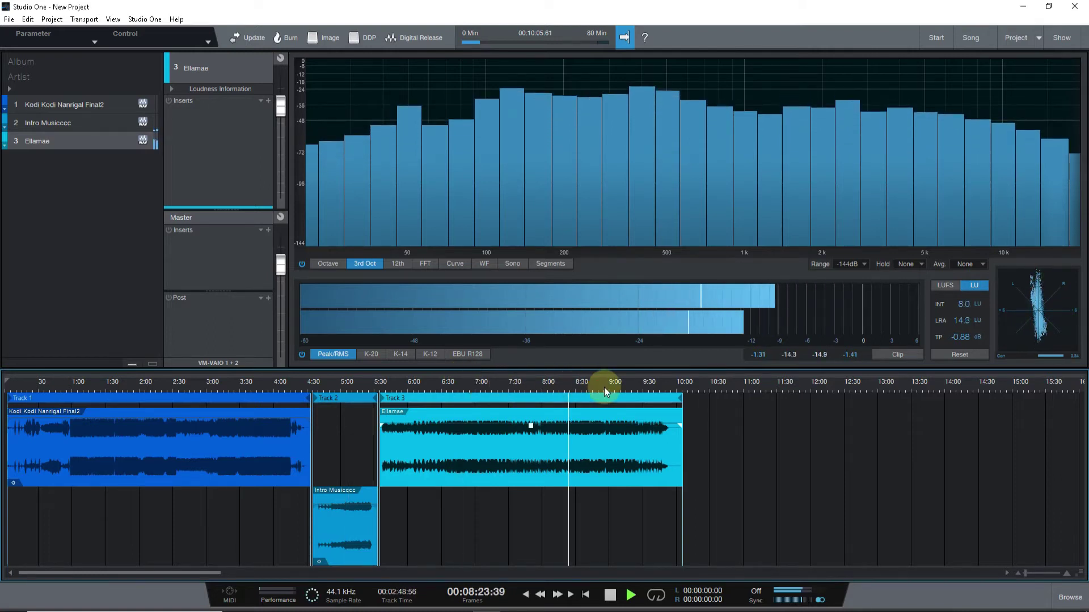
left_click(606, 388)
key("space")
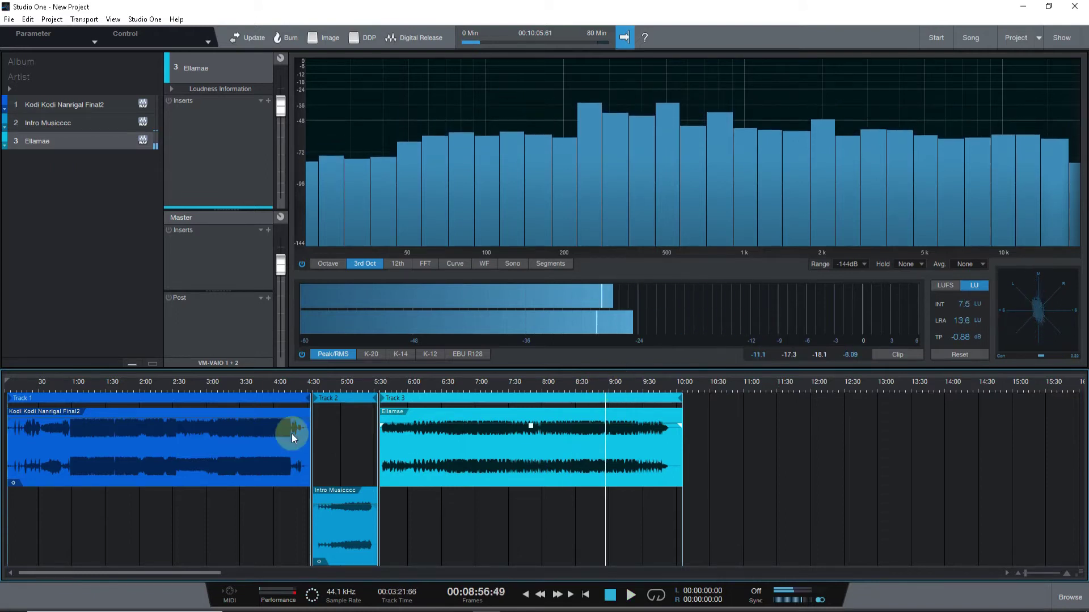
Select the Kodi, Intro Musicccc and Ellamae clips one after another.
left_click(188, 431)
left_click(337, 509)
left_click(429, 455)
left_click(224, 428)
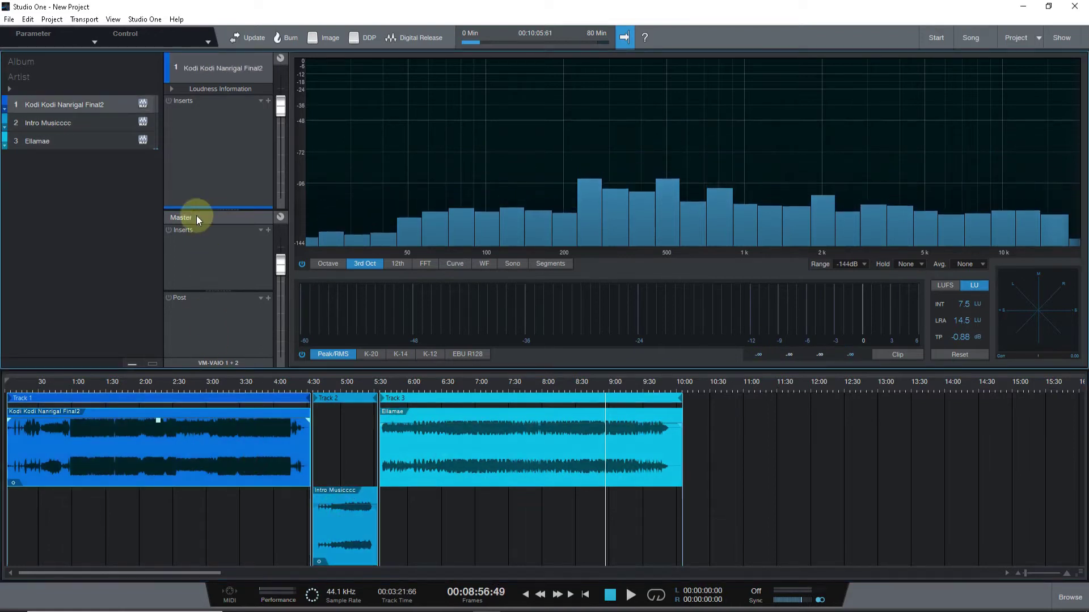
Check the Master Inserts list without adding an effect, then reselect each song clip.
left_click(270, 232)
left_click(246, 271)
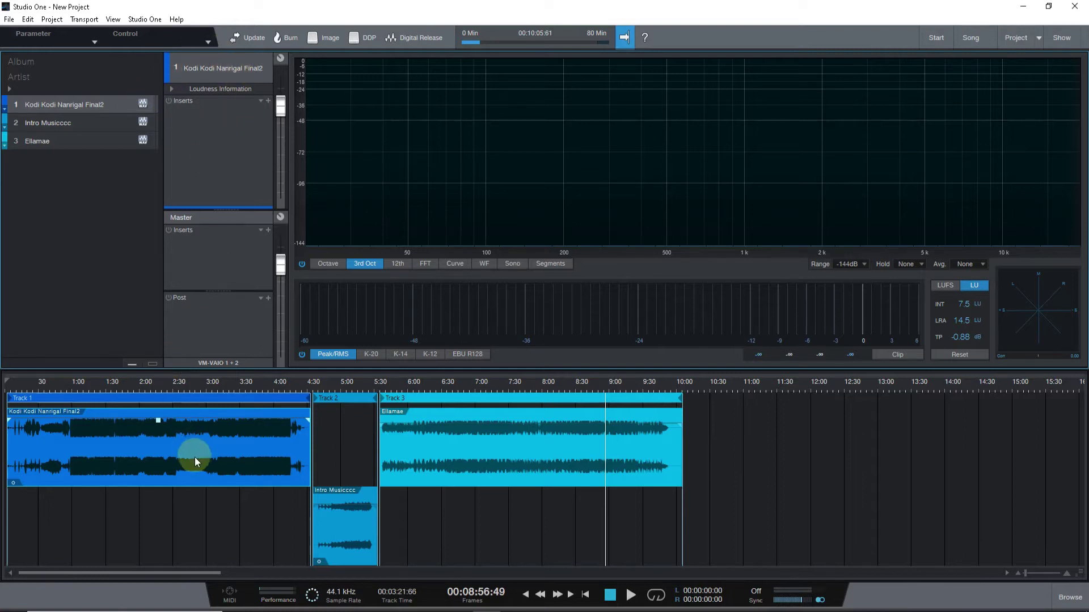
left_click(345, 510)
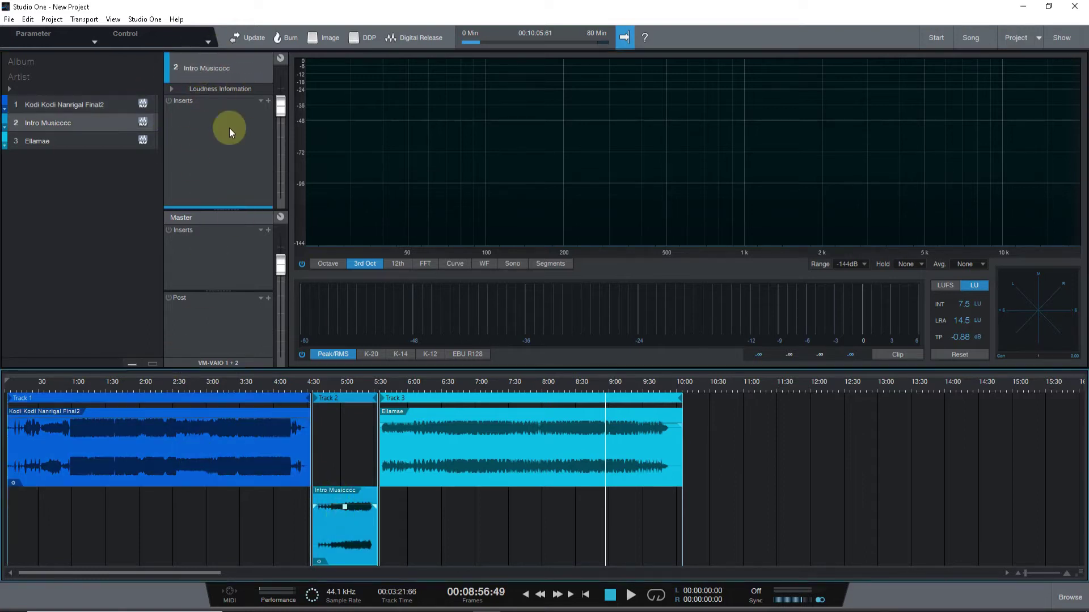
left_click(478, 444)
left_click(226, 452)
left_click(346, 515)
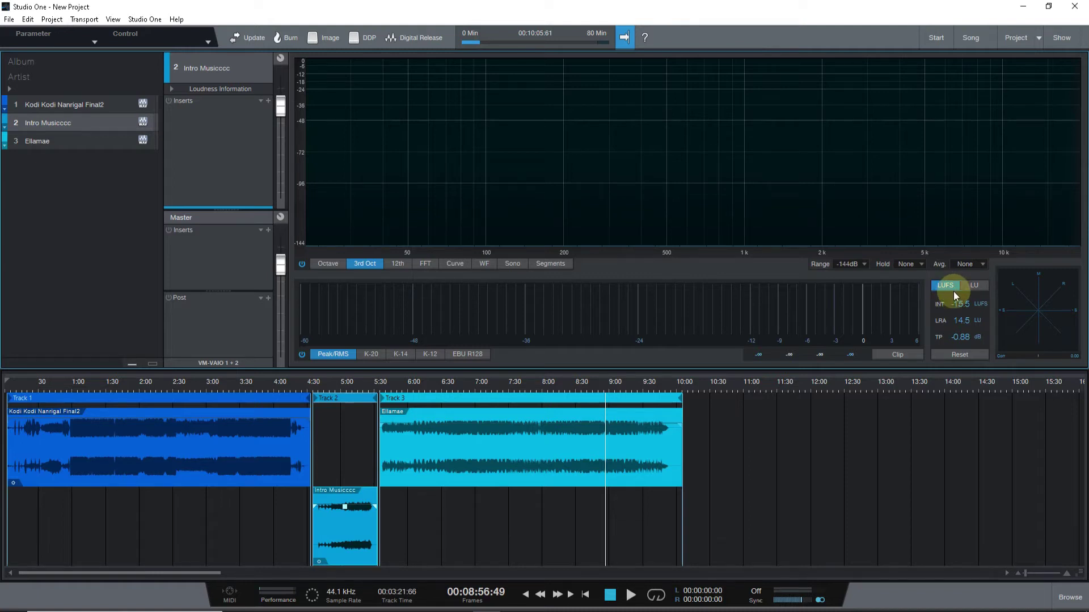
Show loudness in LU and switch the level meter to the K-14 scale.
left_click(968, 290)
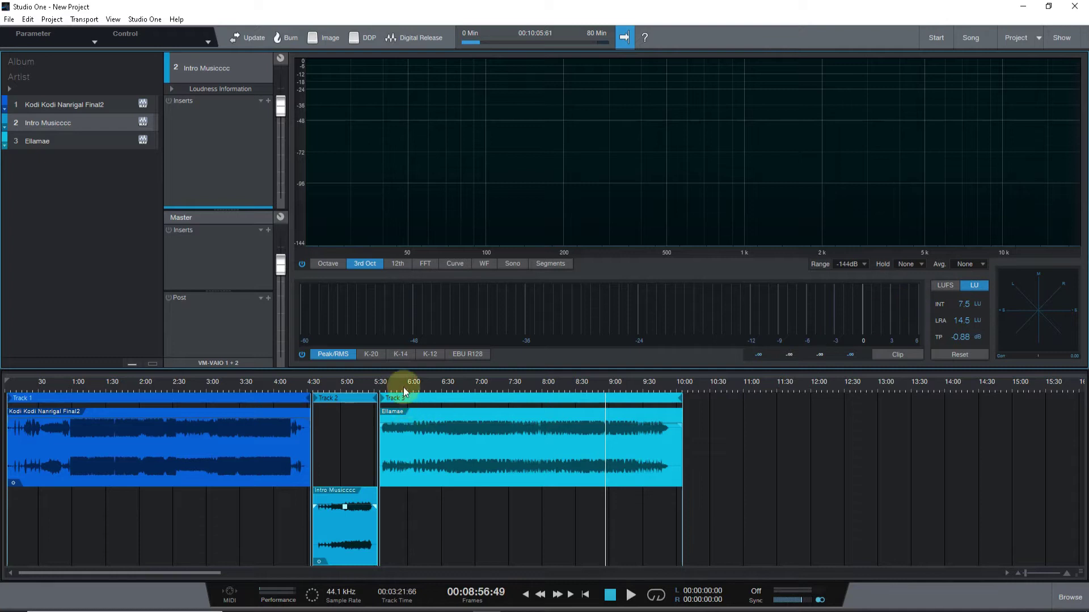
left_click(400, 354)
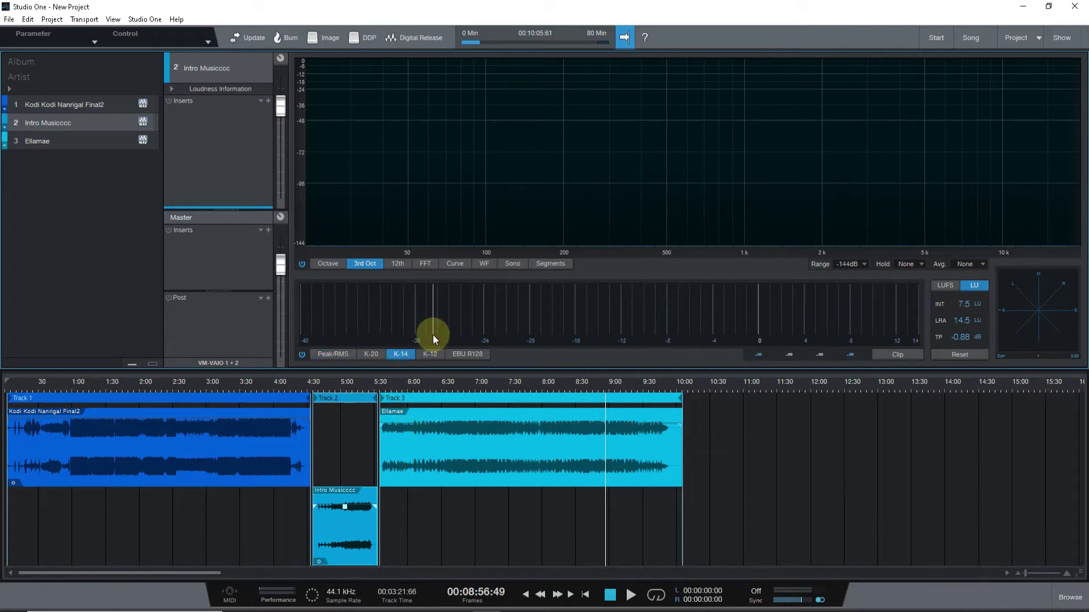
mouse_move(433, 335)
Play the Kodi clip from about 1:30, stop, and open the effects browser.
left_click(464, 389)
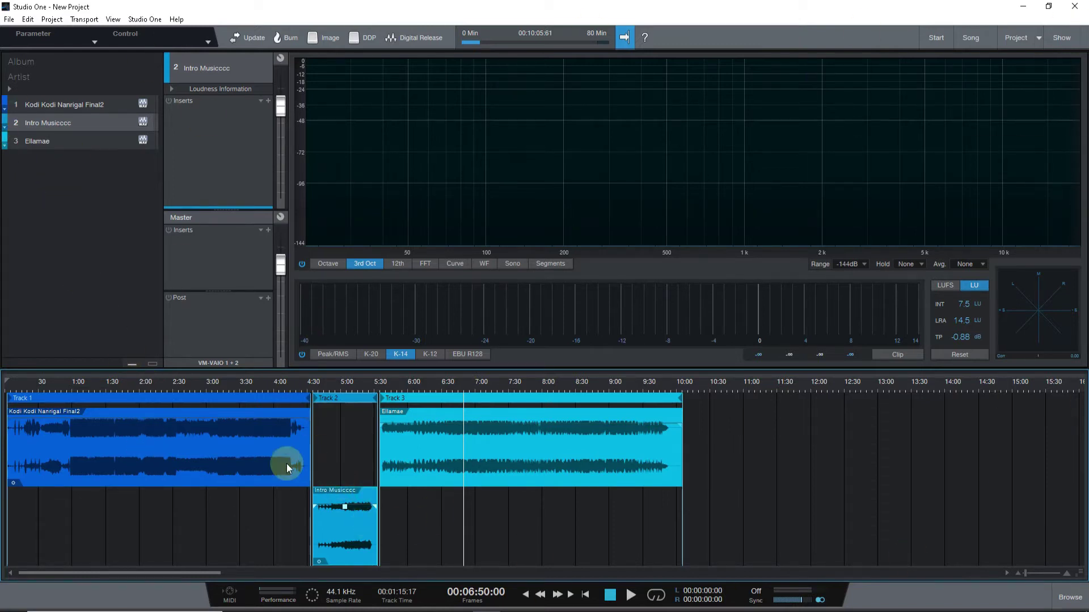
left_click(109, 398)
left_click(109, 387)
key("space")
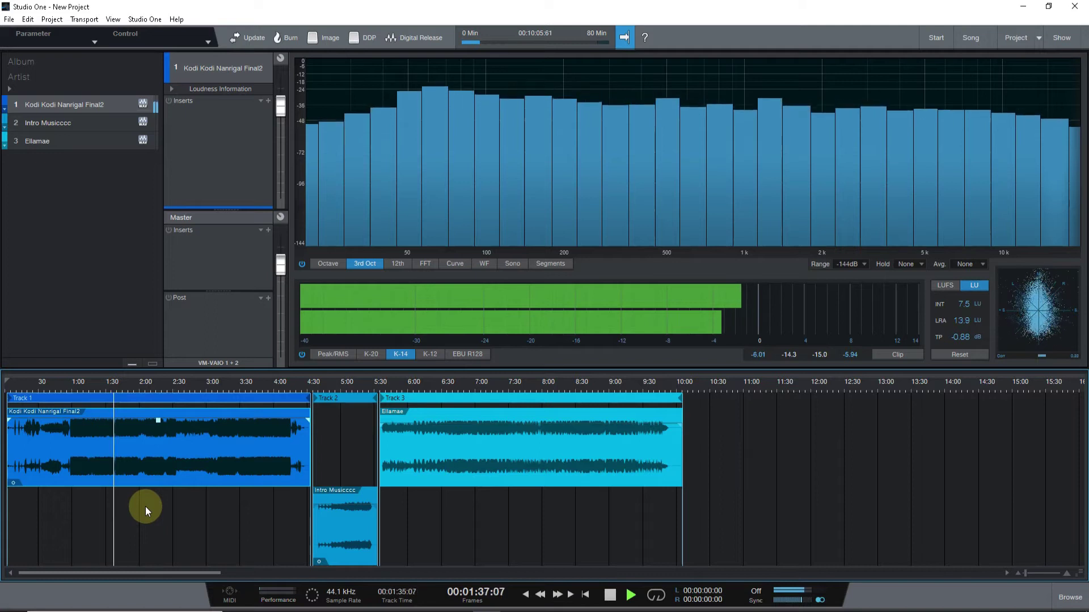
key("space")
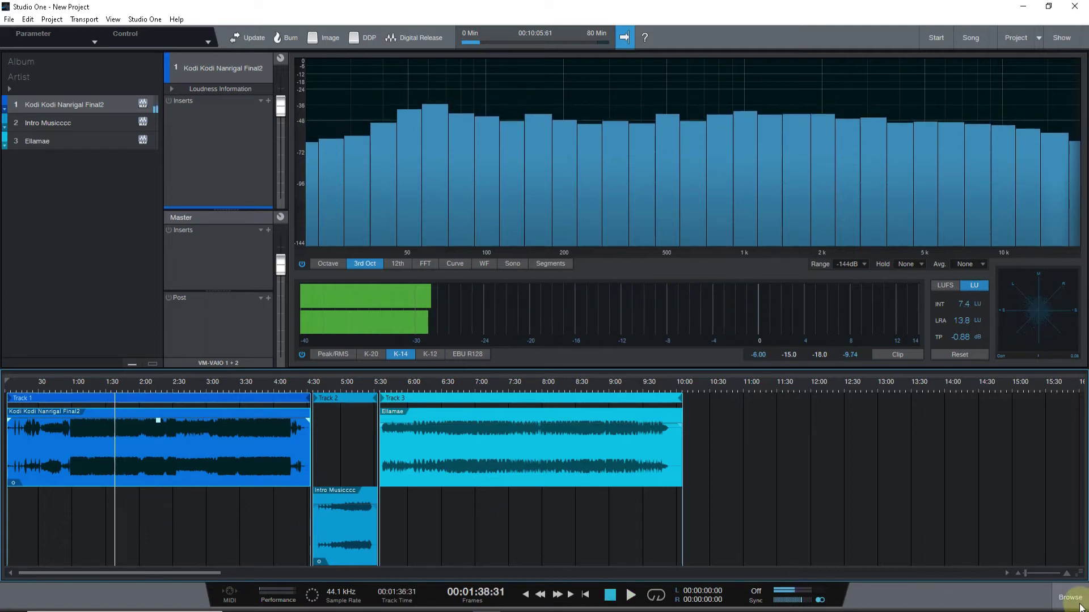
left_click(1066, 597)
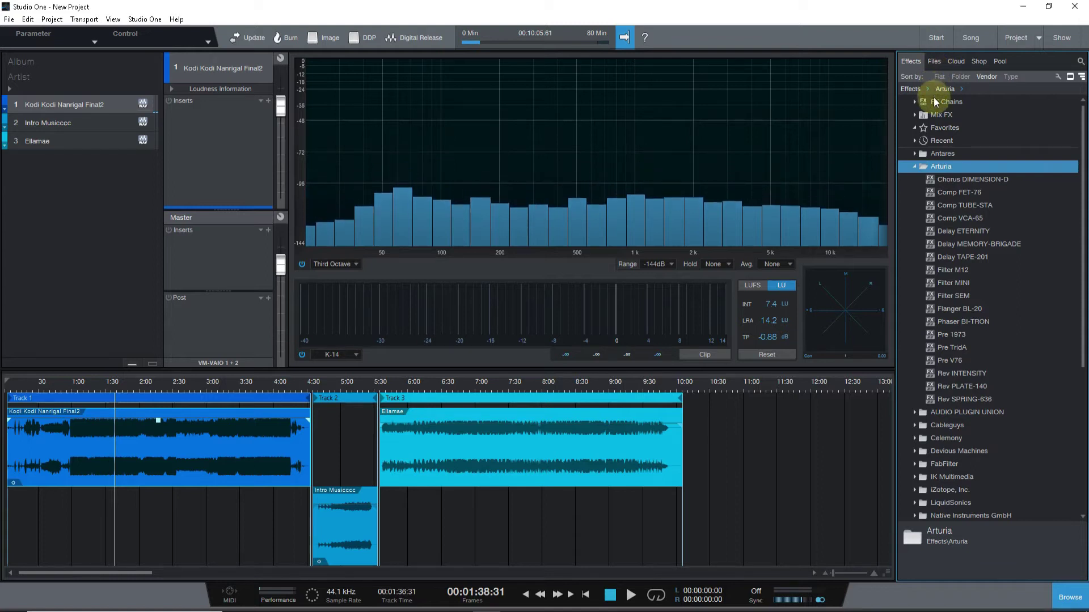
Collapse the Arturia folder and hide the effects Browser panel.
left_click(916, 166)
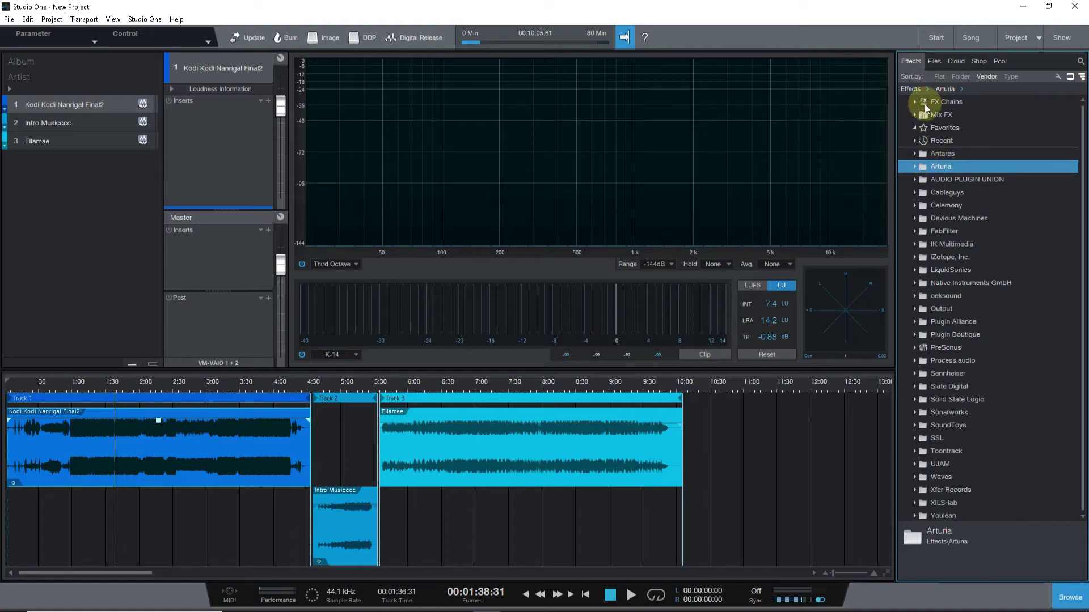
left_click(1069, 596)
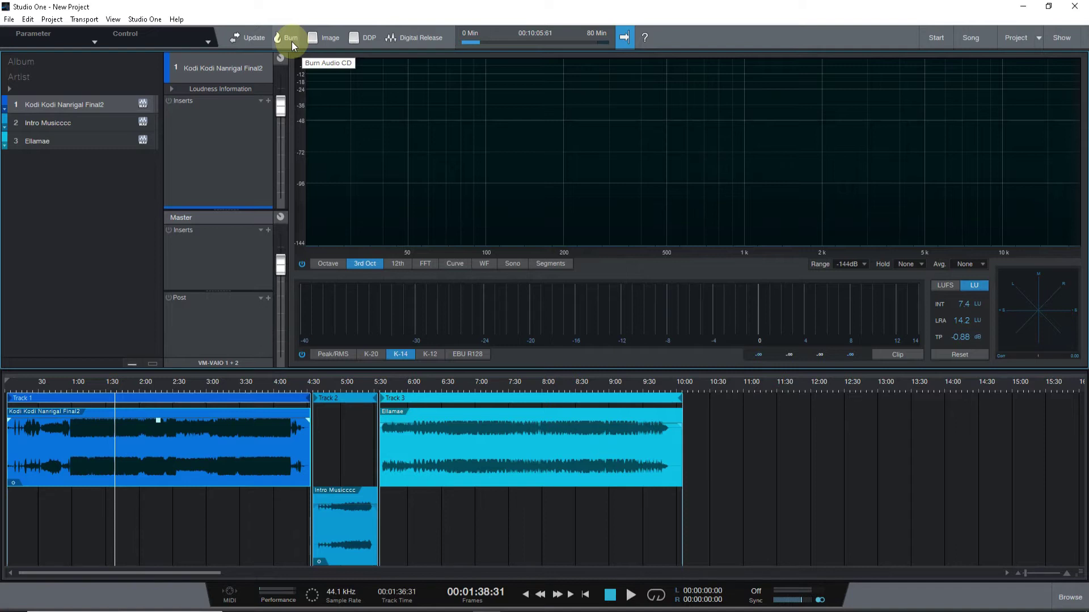
left_click(407, 35)
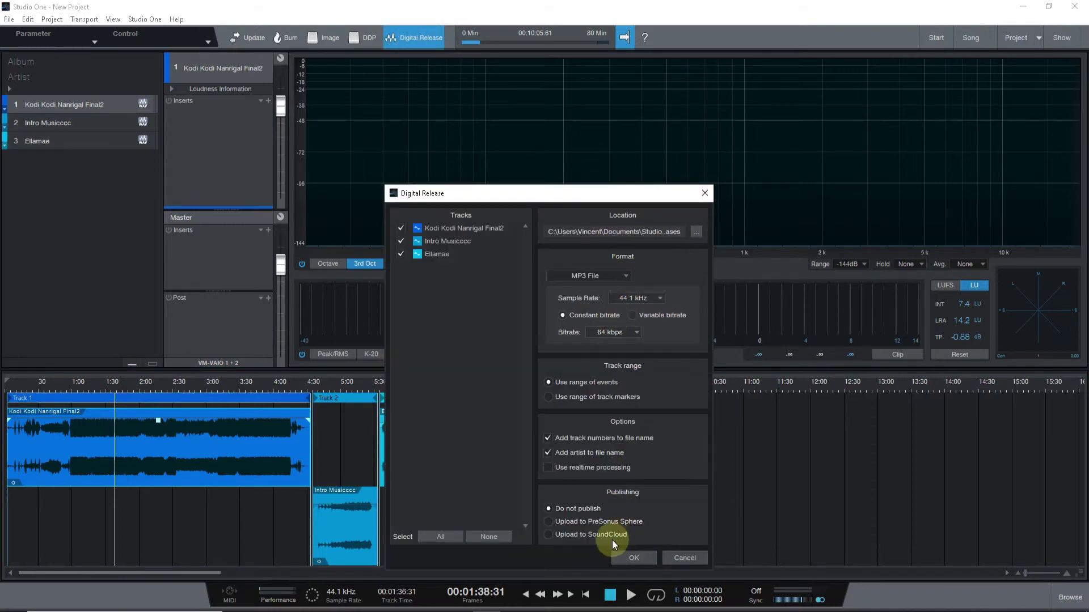
left_click(703, 194)
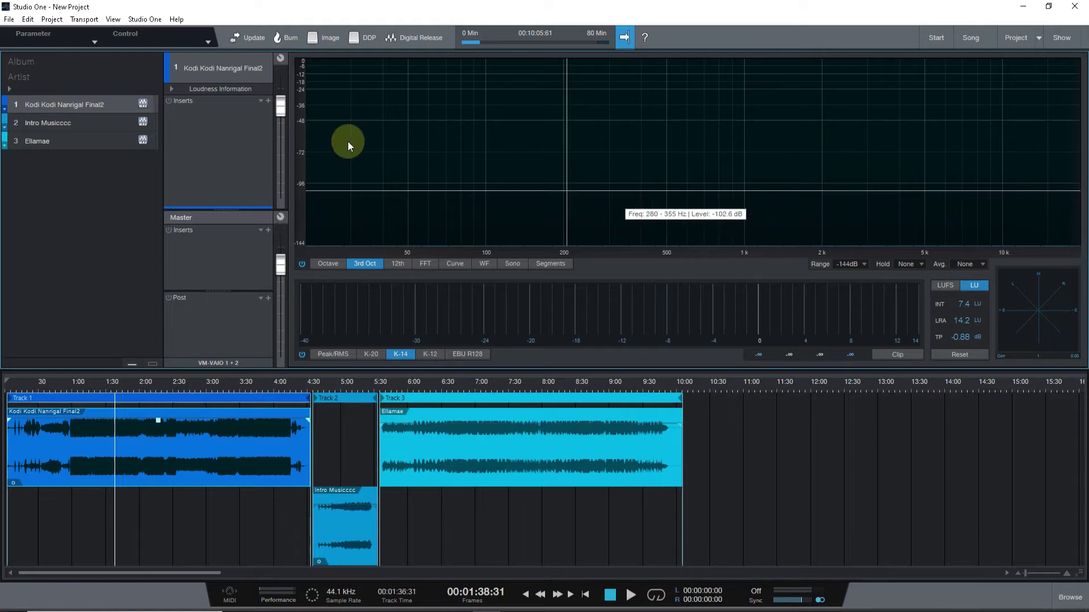
left_click(9, 19)
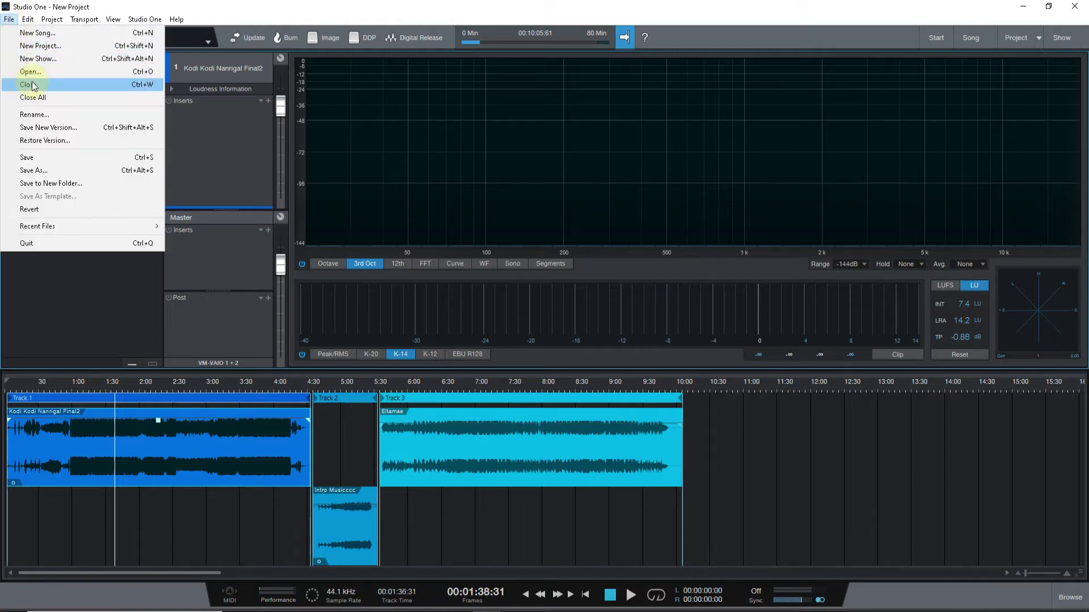
Close the mastering project without saving and create the empty show New Show(2).
left_click(26, 84)
left_click(568, 311)
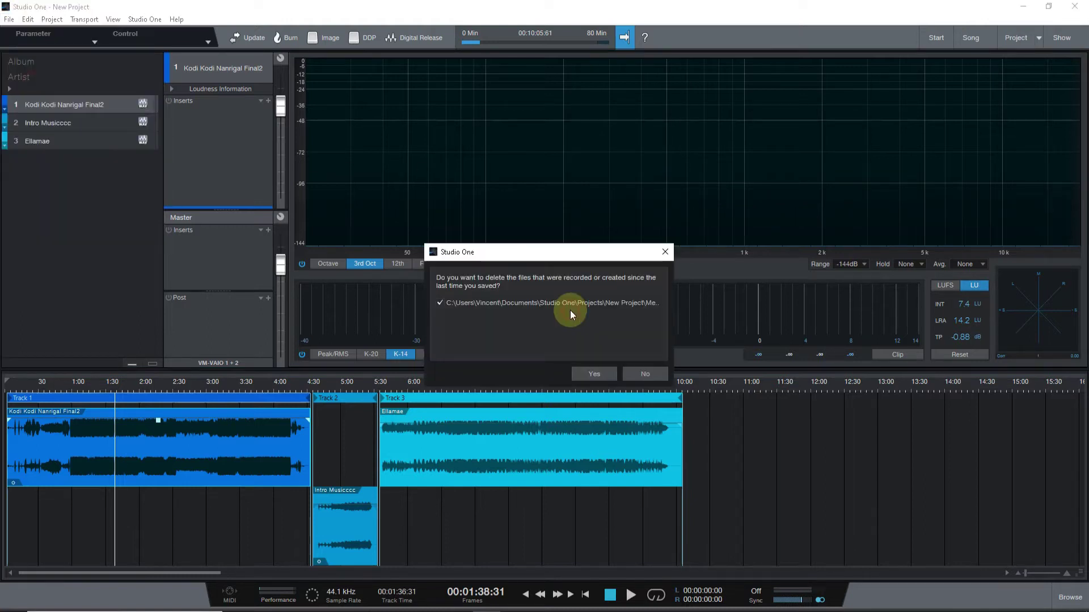
left_click(596, 375)
left_click(539, 168)
left_click(670, 416)
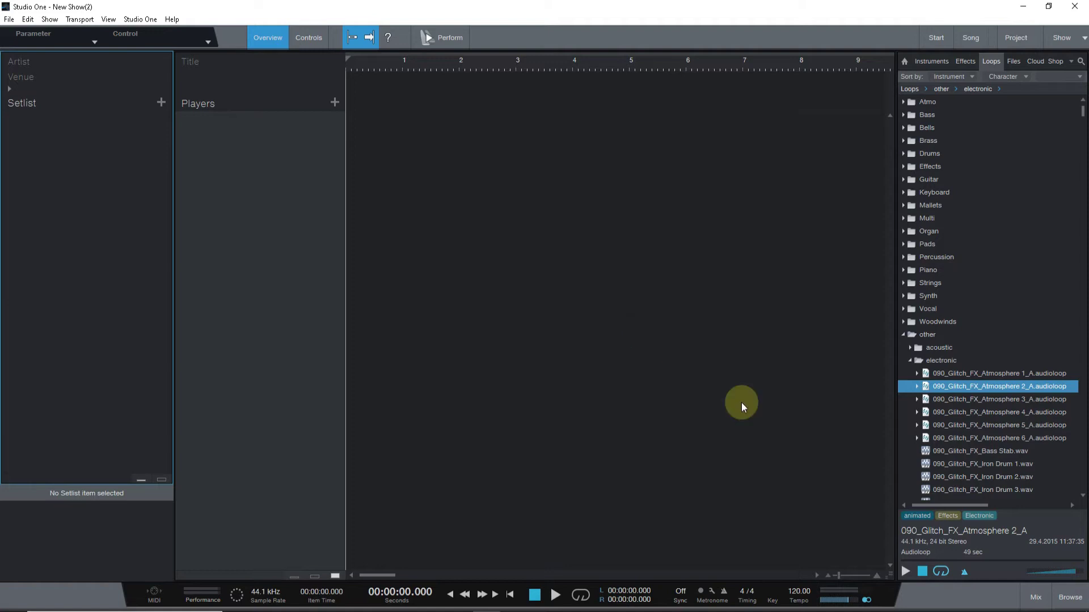
Add setlist items until there are five, zooming the timeline out to show all of them.
left_click(905, 335)
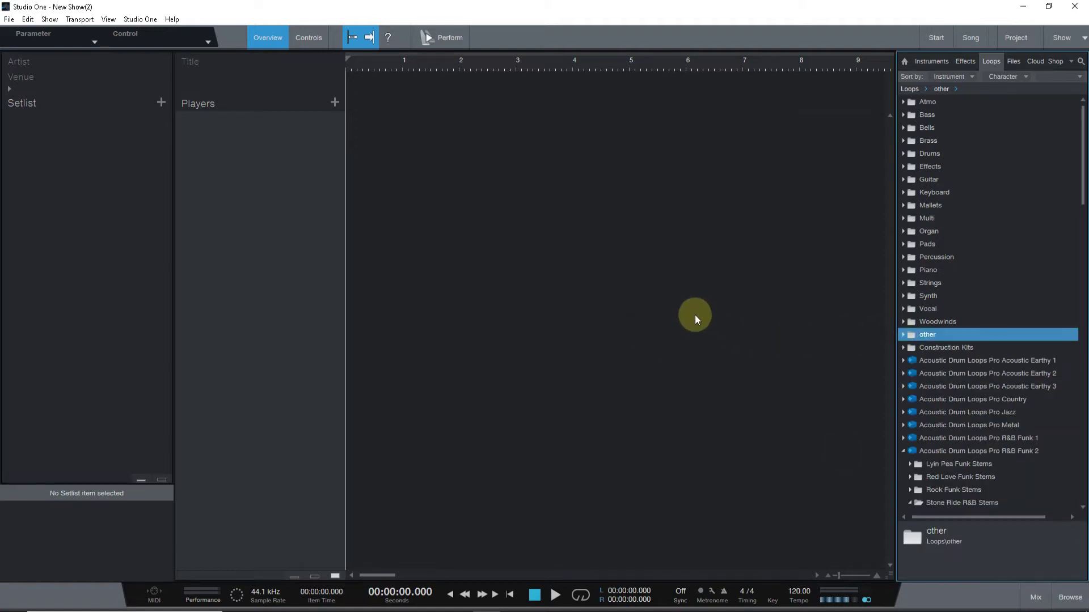
left_click_drag(415, 59, 419, 14)
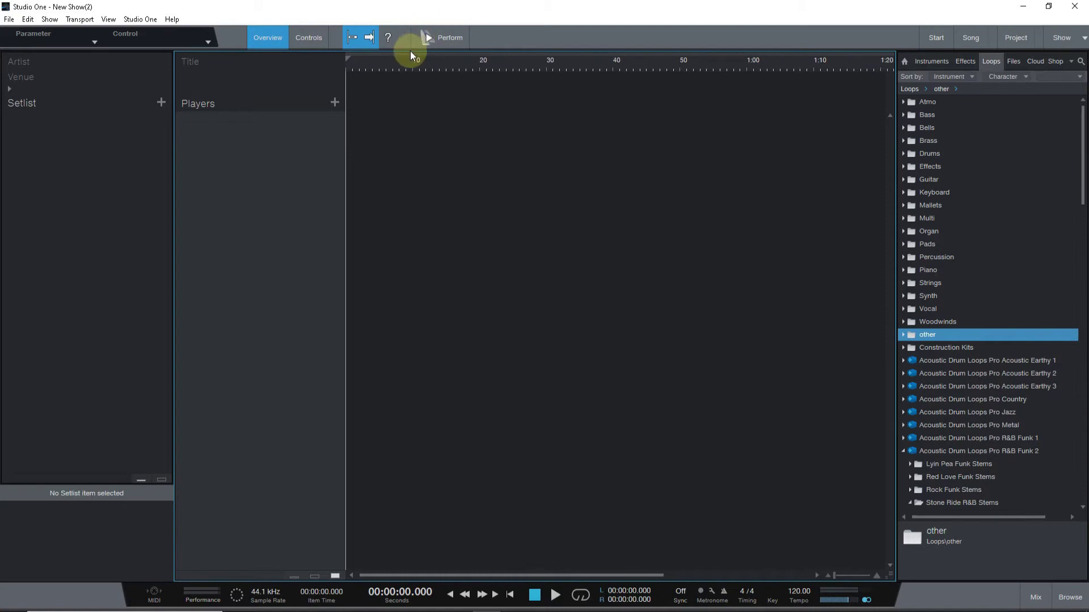
left_click_drag(411, 61, 408, 54)
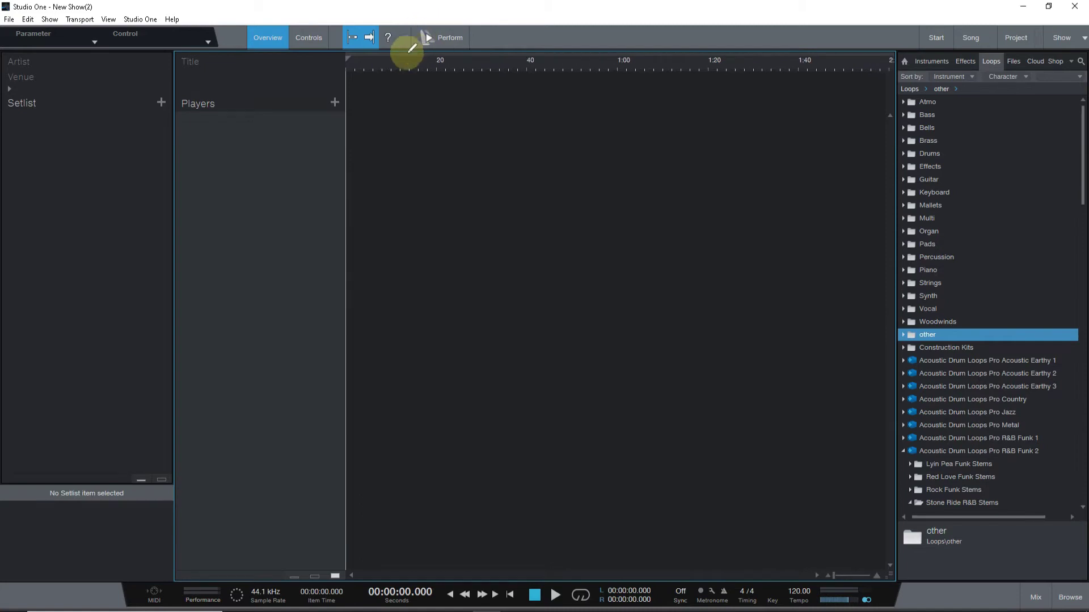
left_click(161, 104)
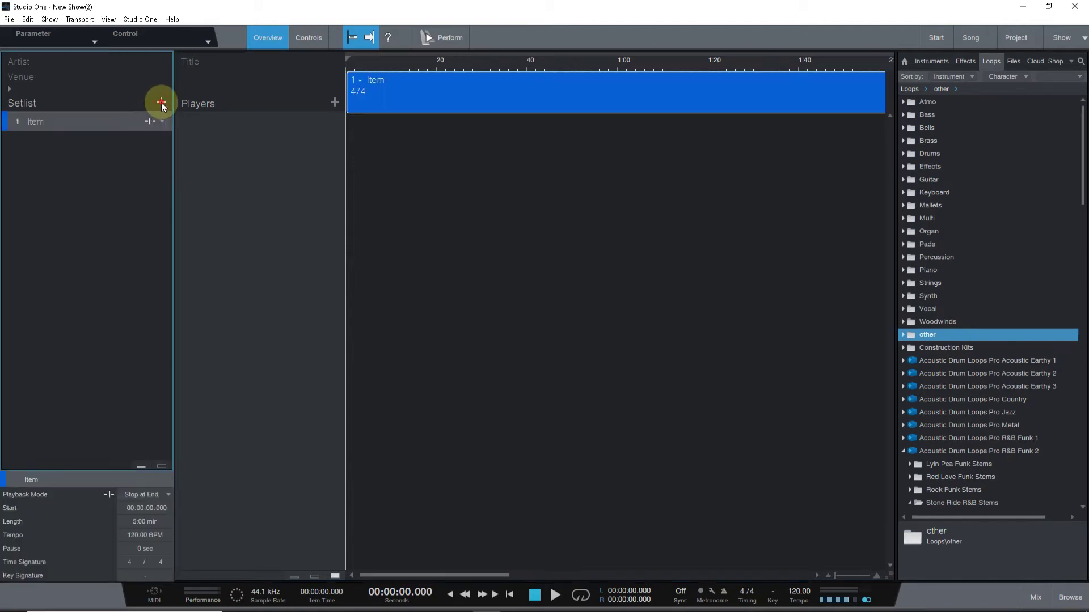
left_click(161, 104)
left_click(161, 103)
left_click(161, 104)
left_click(161, 104)
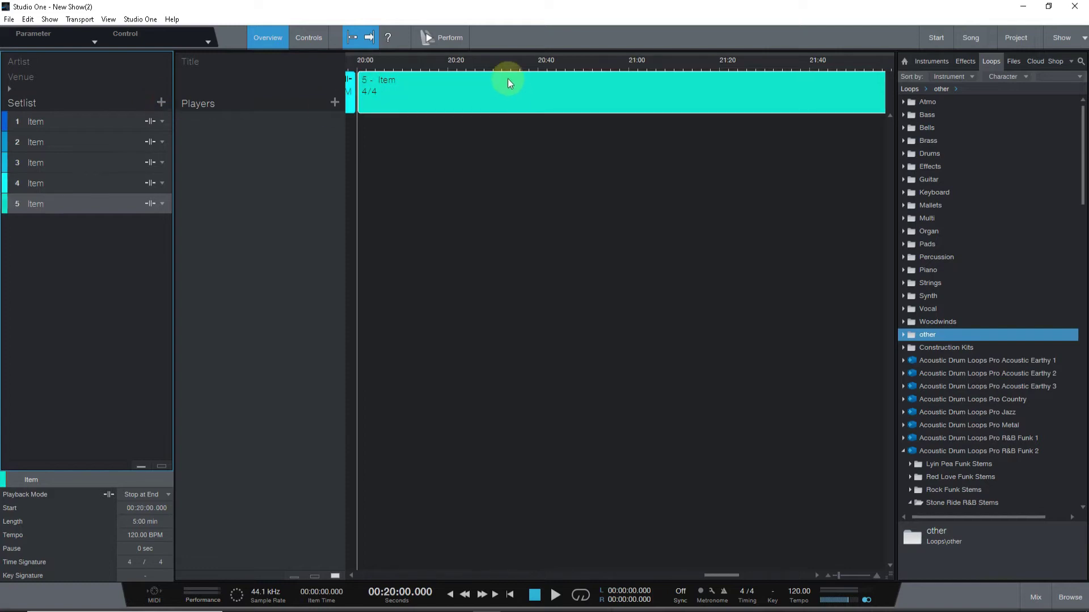
left_click_drag(469, 59, 479, 12)
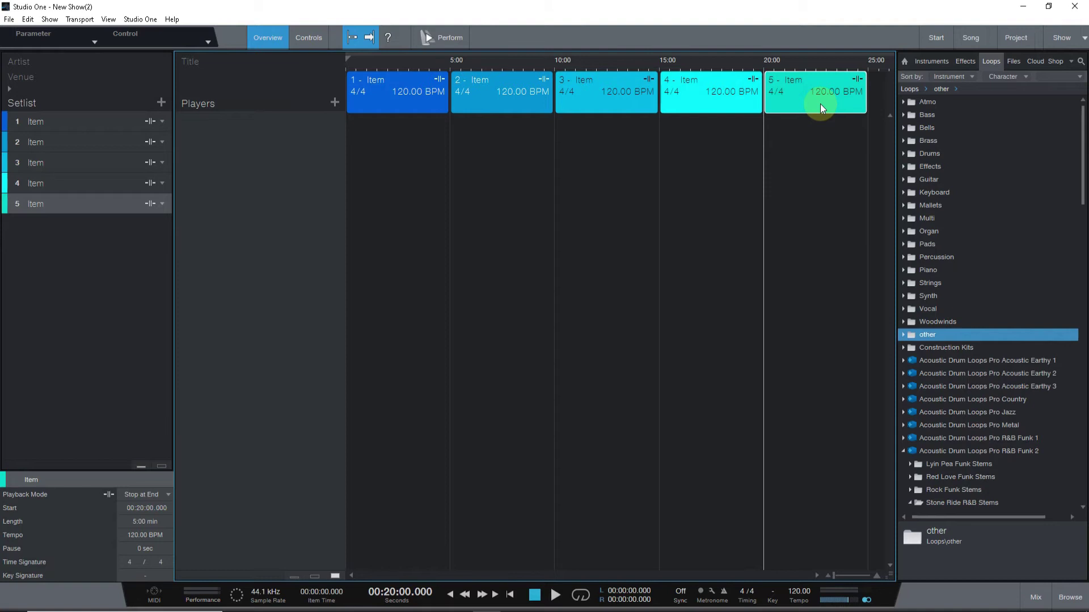
Rename the first setlist item to Song 1.
left_click(402, 94)
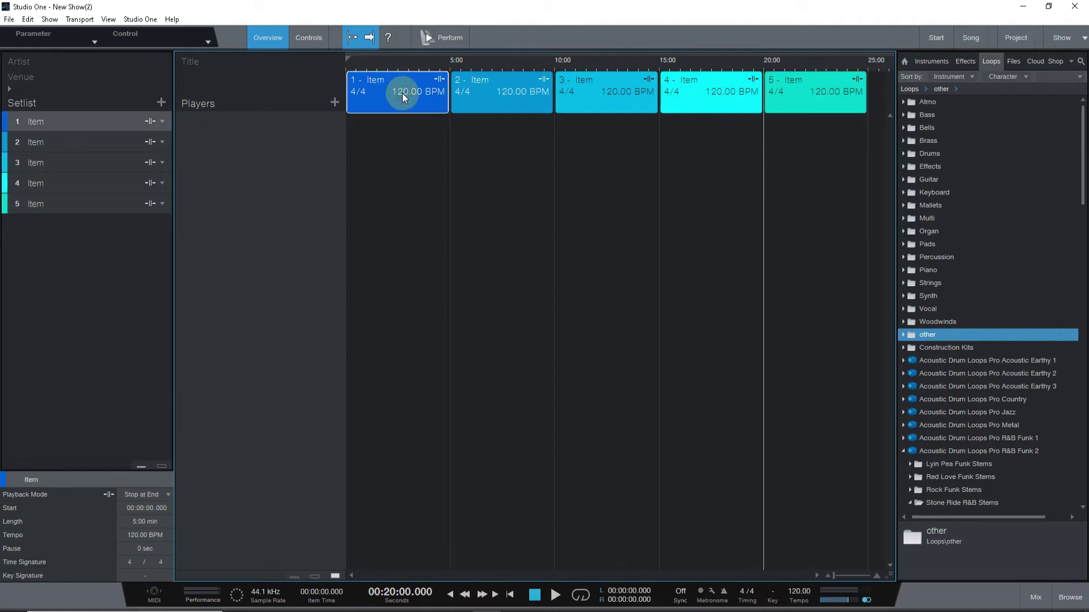
right_click(403, 93)
left_click(383, 93)
double_click(64, 123)
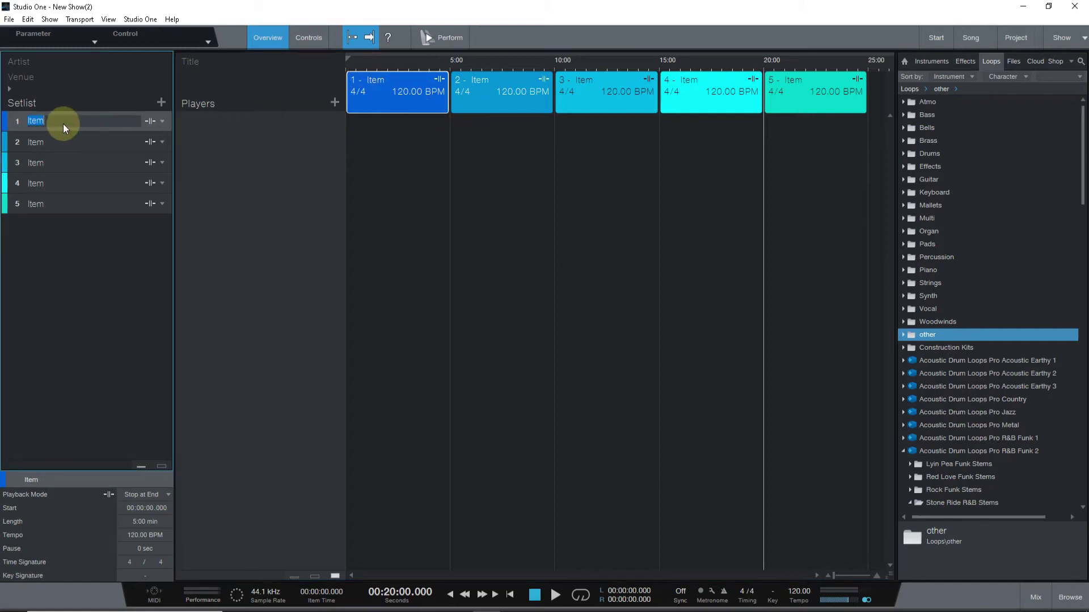
type("Song 1")
Rename item 2 to Song2, fixing a typo, and item 3 to Song 3.
double_click(35, 142)
type("Slong2")
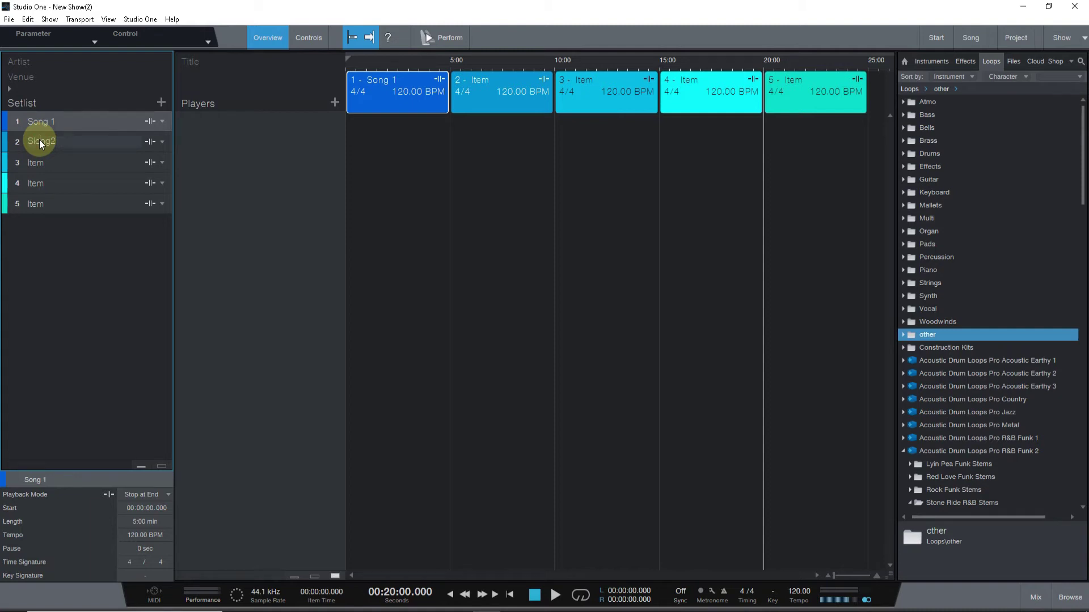
left_click(41, 144)
left_click(78, 164)
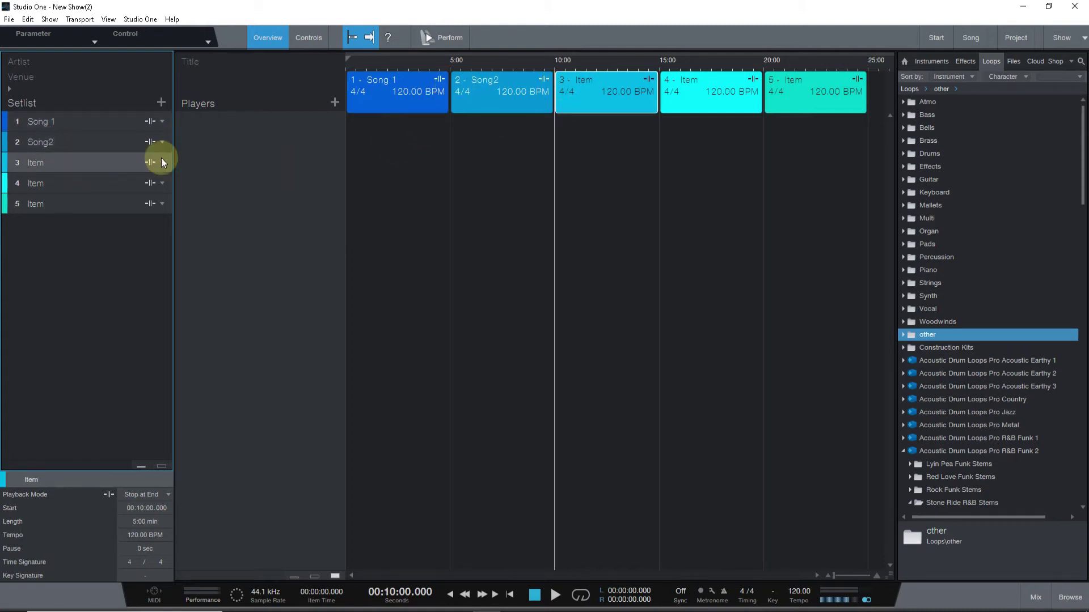
double_click(105, 164)
type("Song 3")
left_click(90, 186)
Remove setlist items 5 and 4 with Remove Setlist Item.
right_click(91, 186)
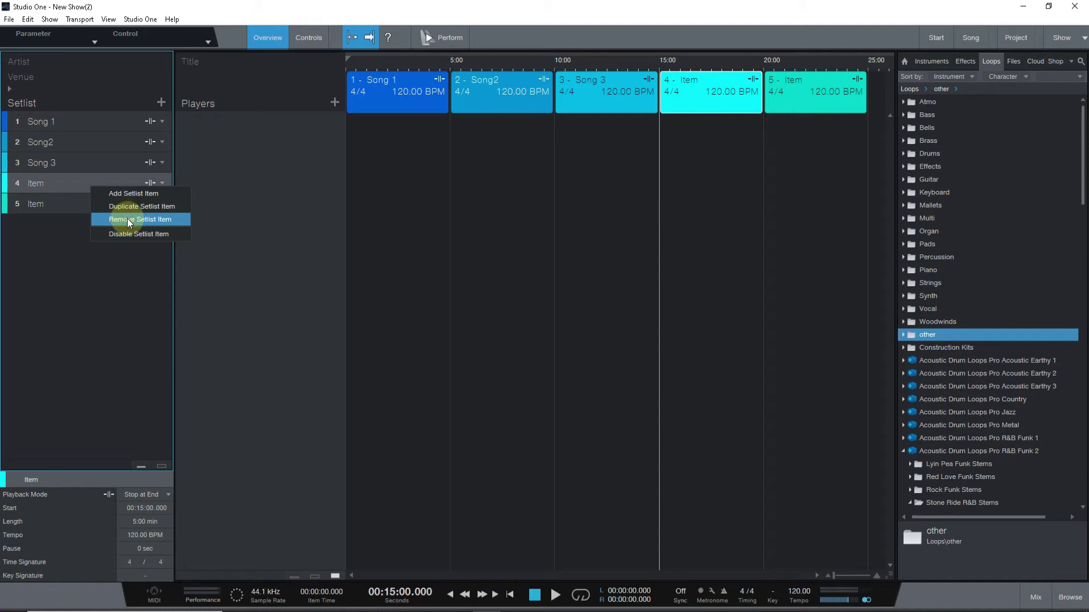
left_click(127, 219)
right_click(83, 196)
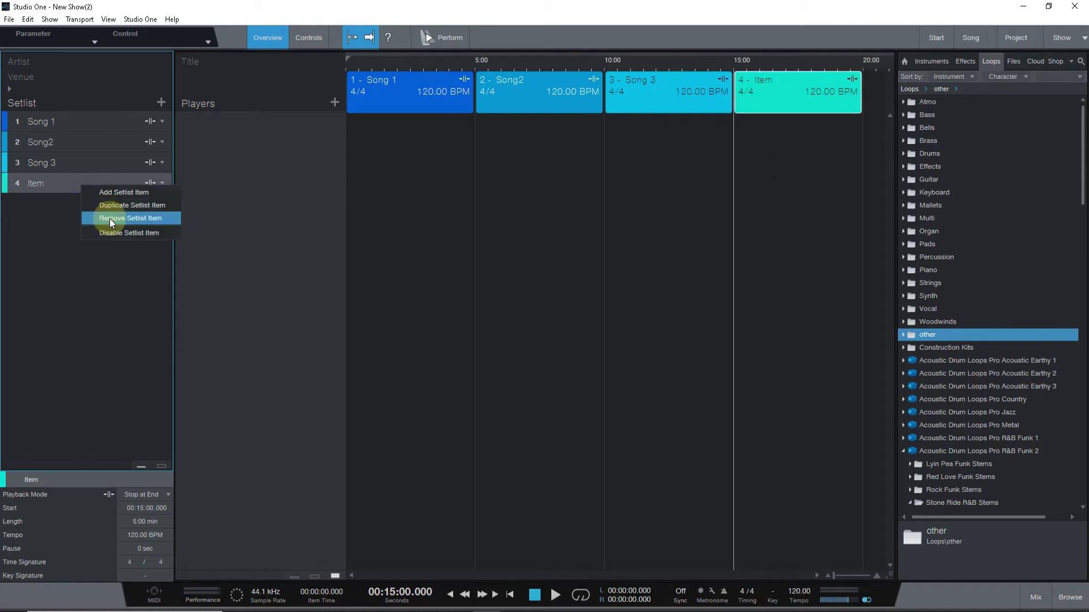
left_click(113, 217)
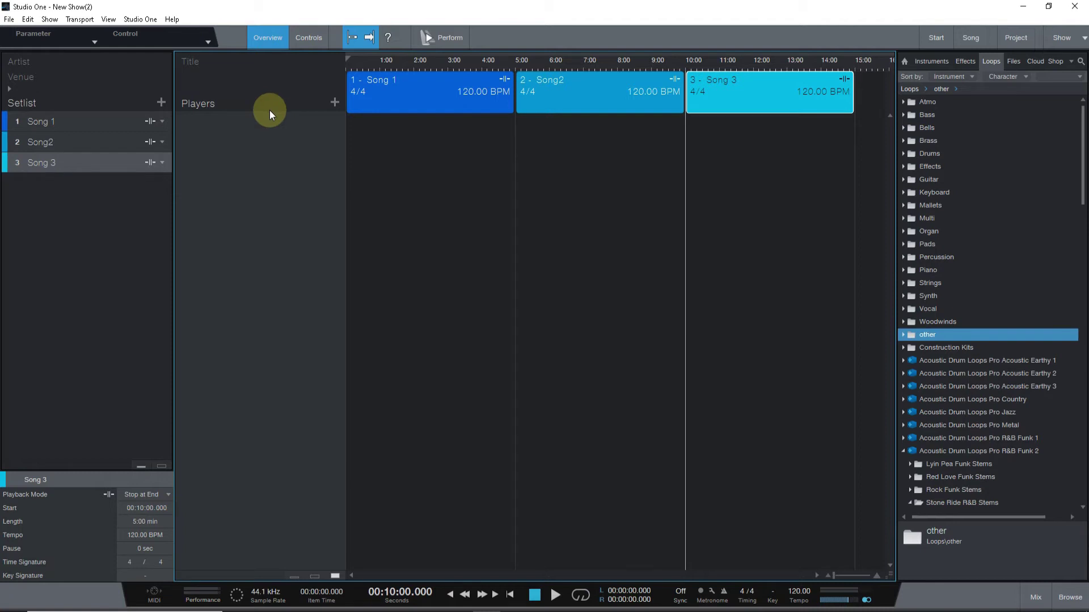
Add a Backing Track player, Player 1, after comparing the Real and Virtual Instrument types.
left_click(334, 102)
left_click(499, 261)
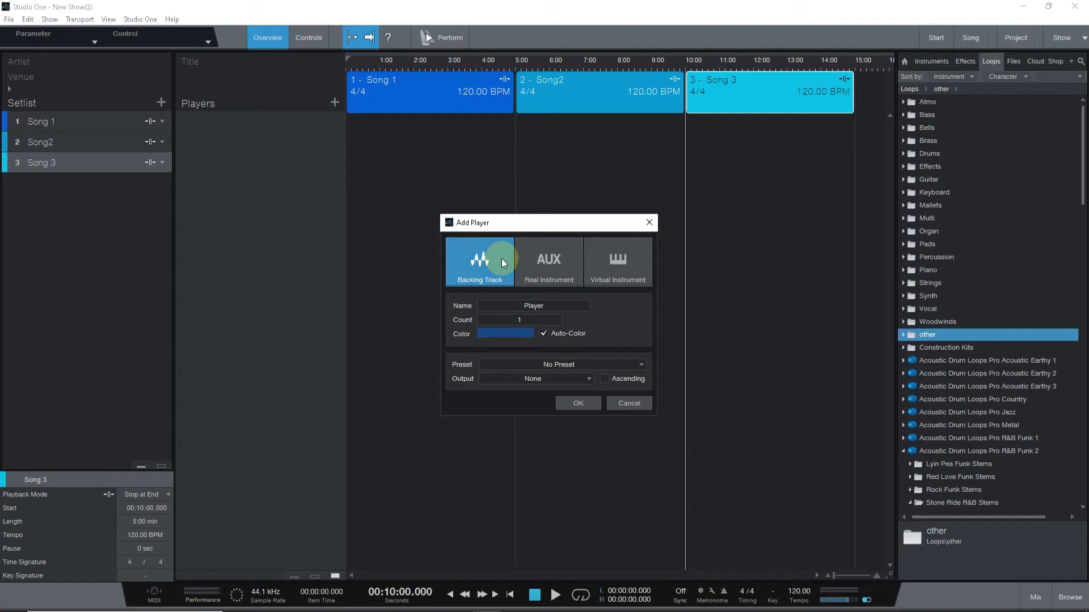
left_click(566, 261)
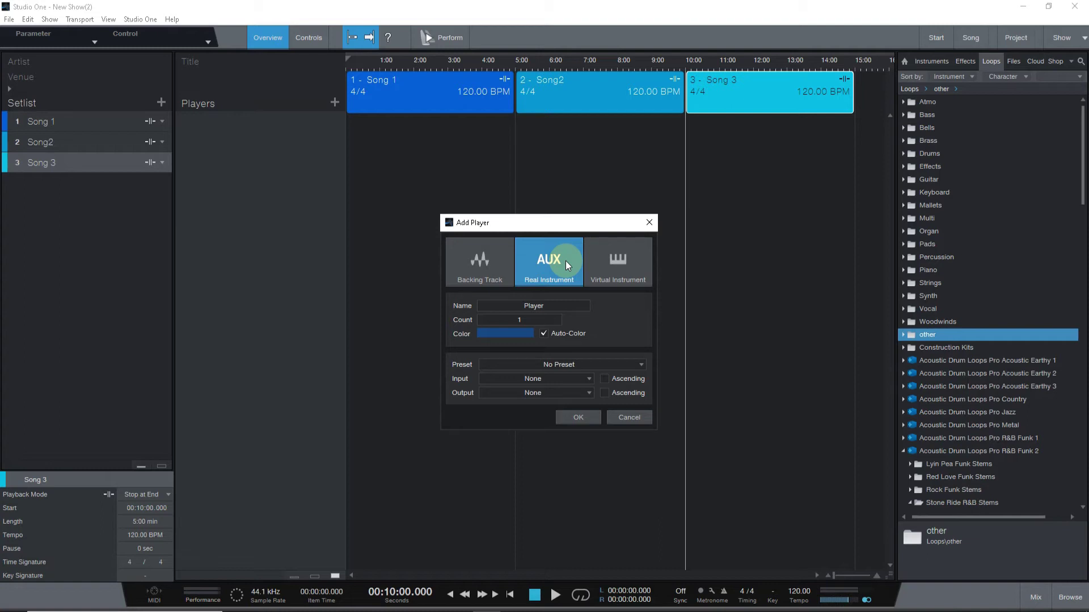
left_click(591, 267)
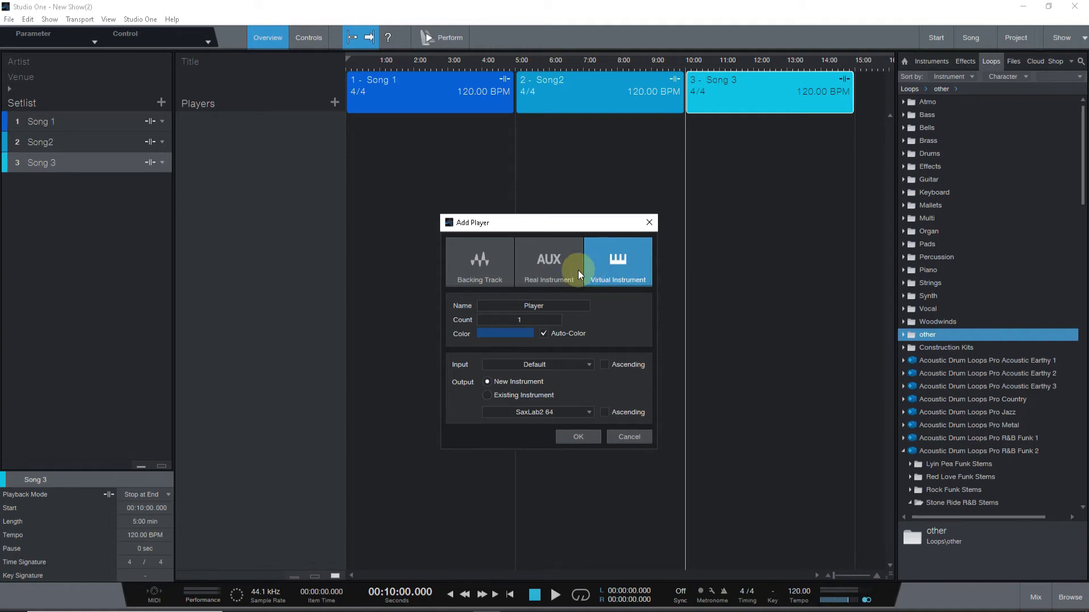
left_click(480, 262)
left_click(599, 402)
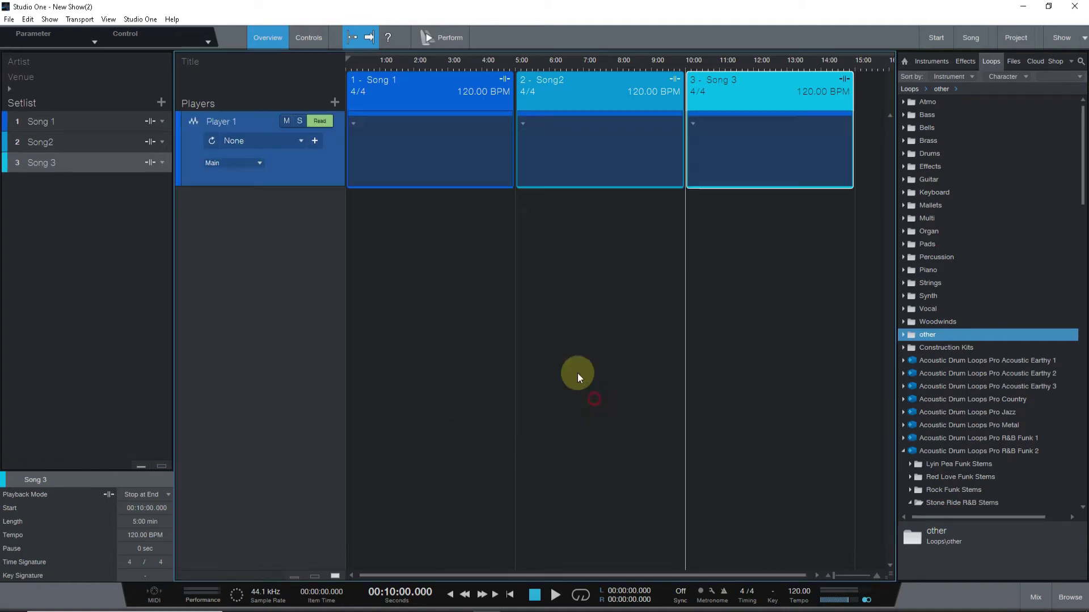
left_click(353, 122)
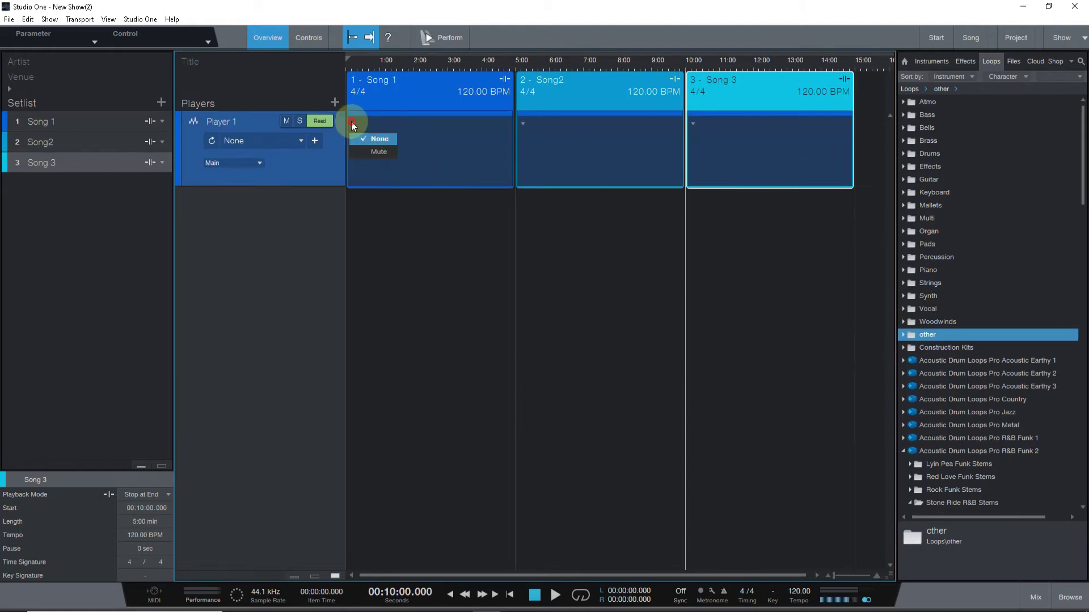
left_click(418, 210)
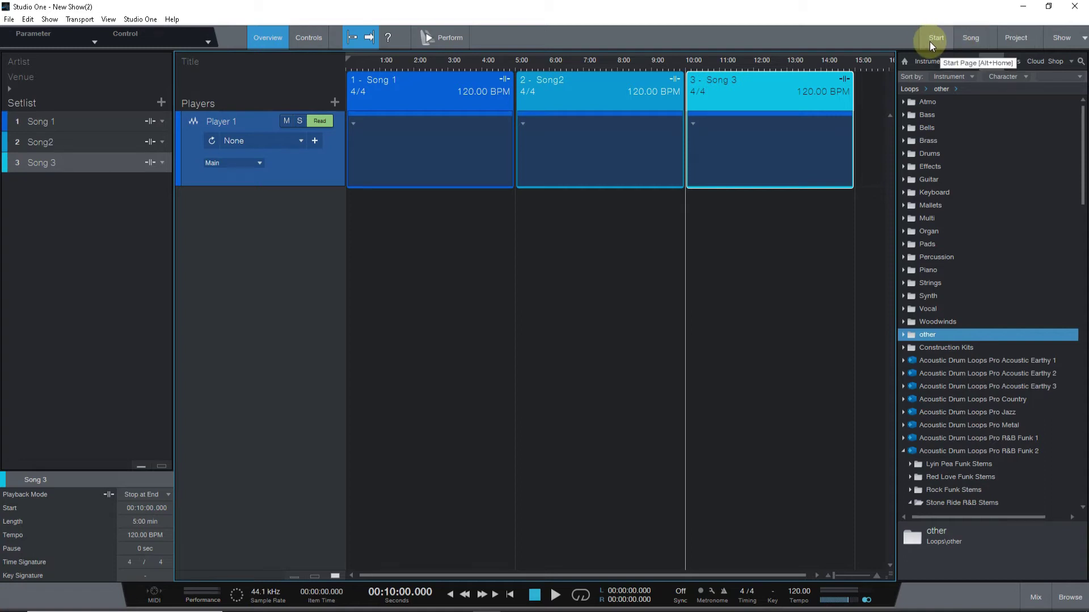
Create an empty 3/4, 83 BPM song with the default dated title, then show the Windows desktop.
left_click(930, 42)
left_click(274, 167)
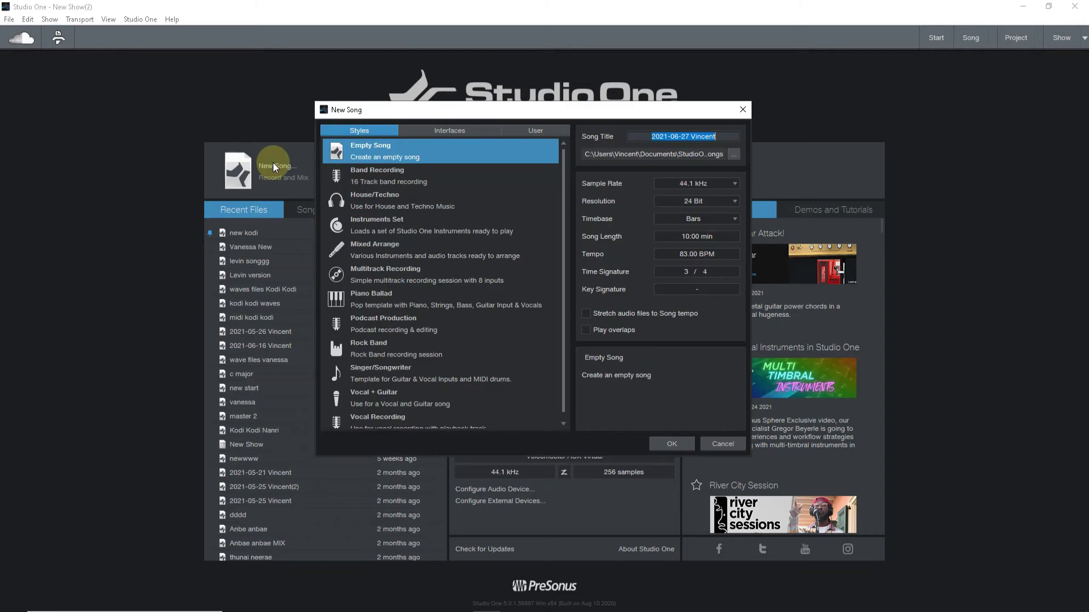
left_click(682, 445)
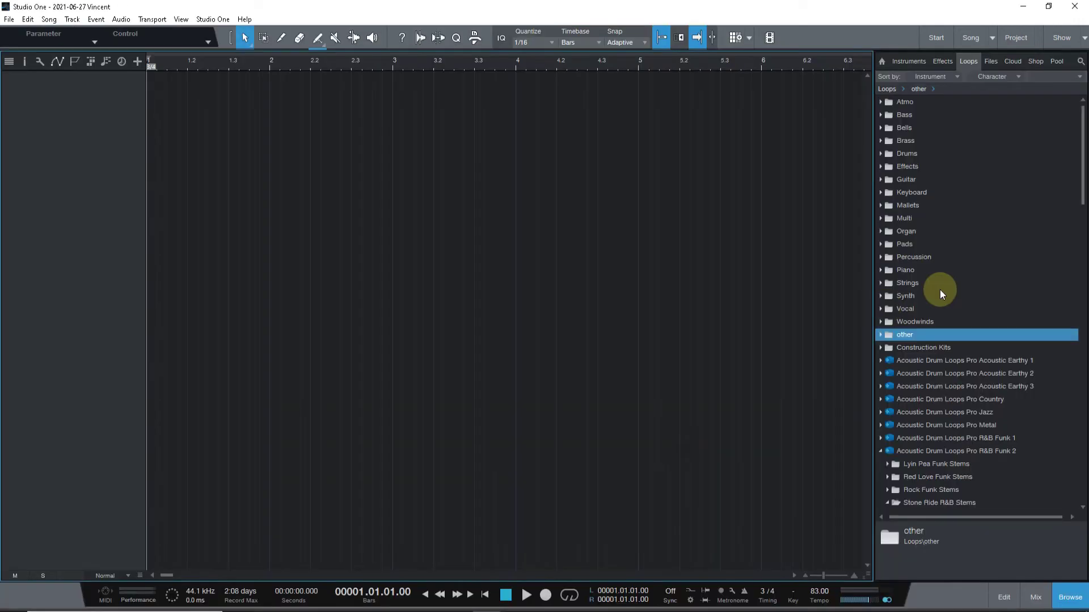
key("super+d")
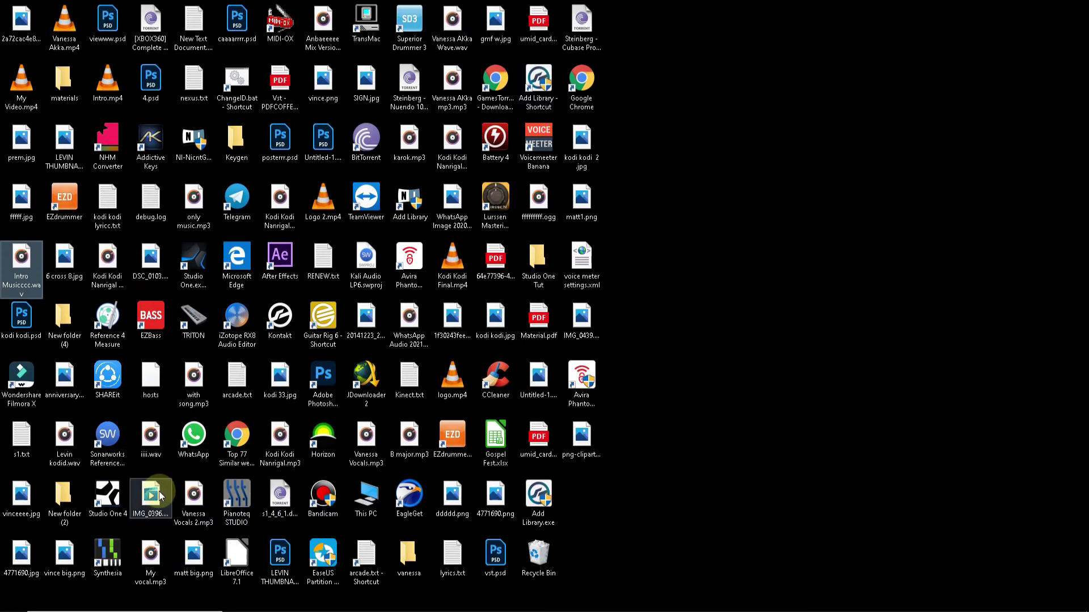
Drag Intro Musicccc.wav from the desktop into the song and zoom out to show the whole clip.
left_click_drag(20, 258, 160, 186)
left_click_drag(234, 60, 11, 59)
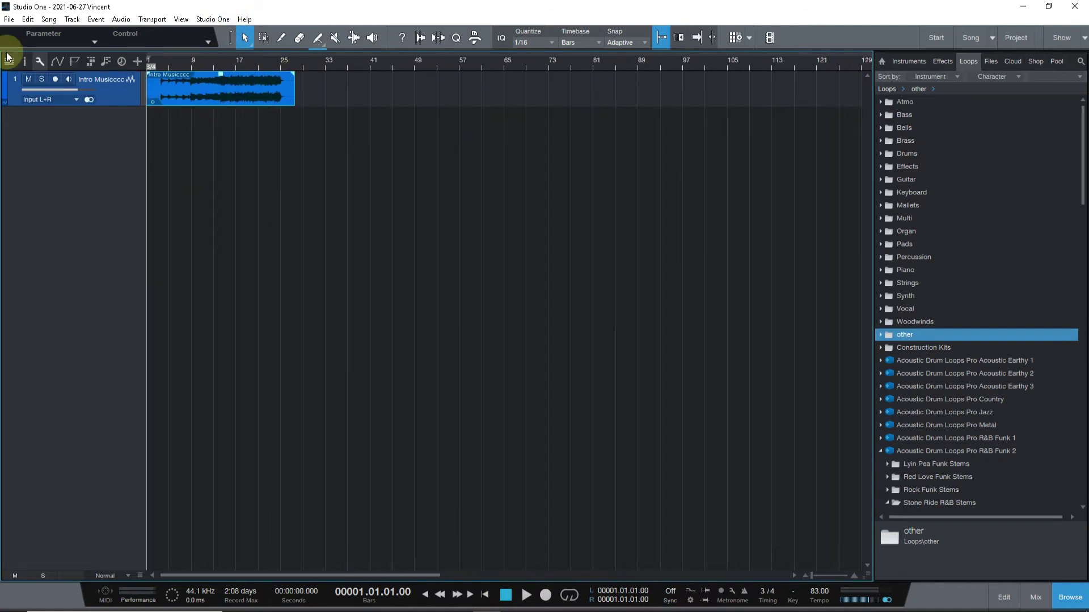
Close the dated song without saving its changes.
left_click(9, 18)
left_click(30, 84)
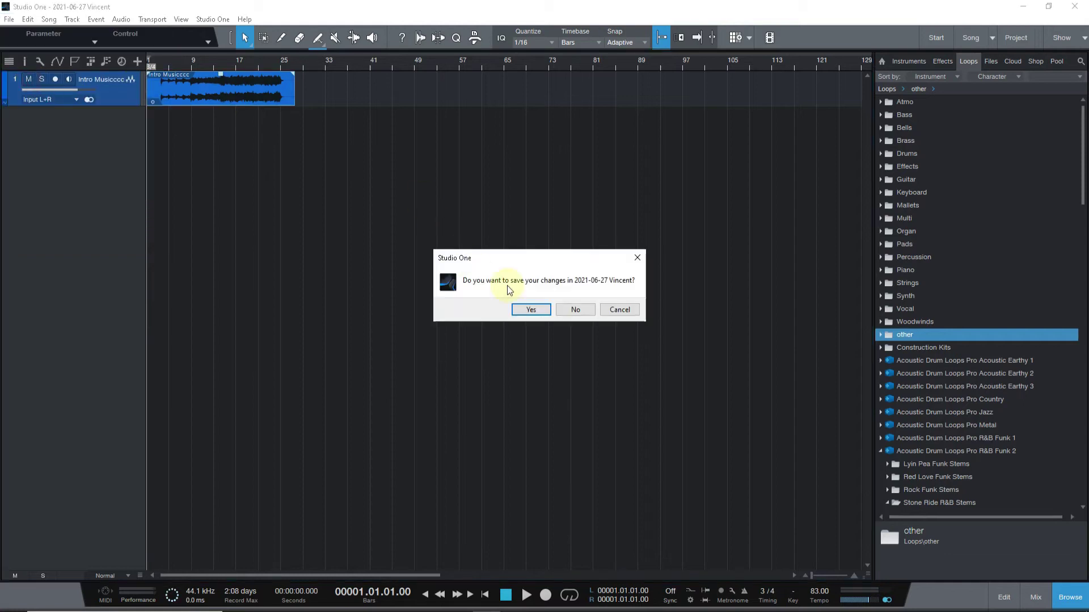
left_click(568, 309)
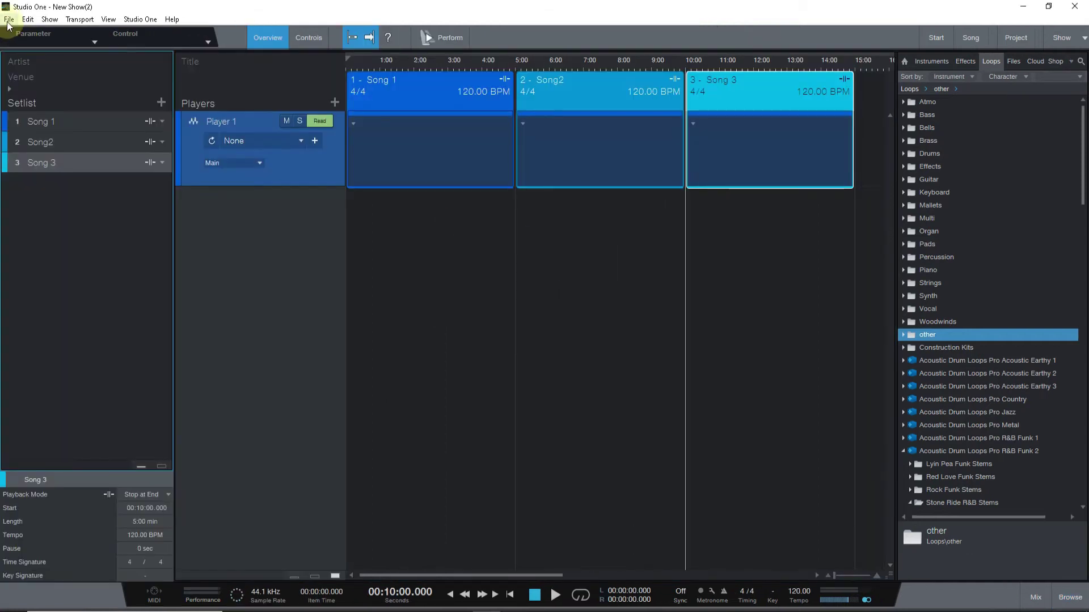
Close the show to return to the Start page and open the recent song new kodi.
left_click(10, 18)
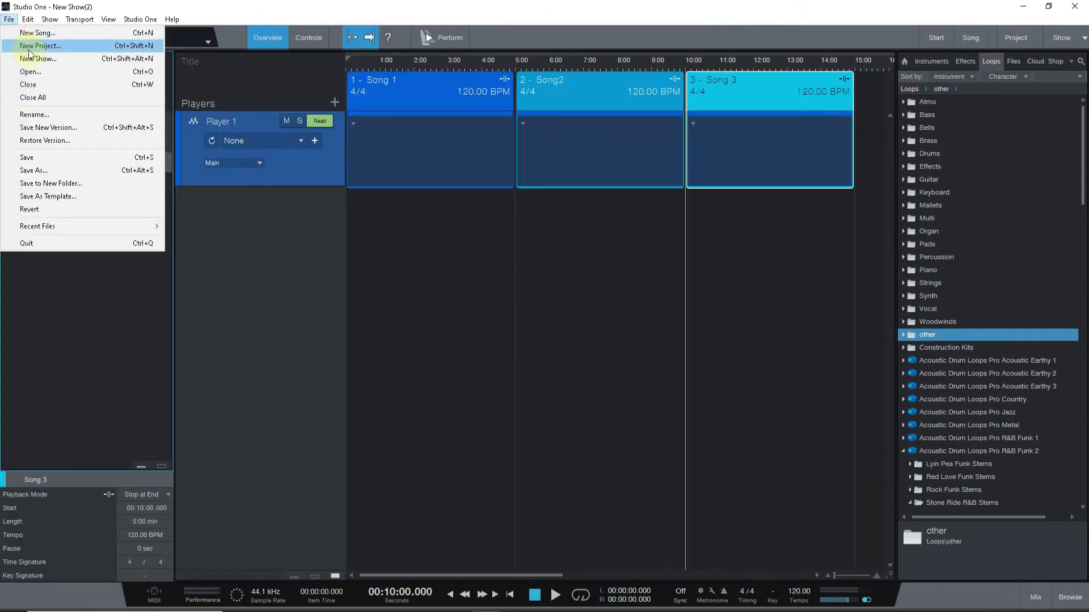
left_click(945, 38)
left_click(936, 38)
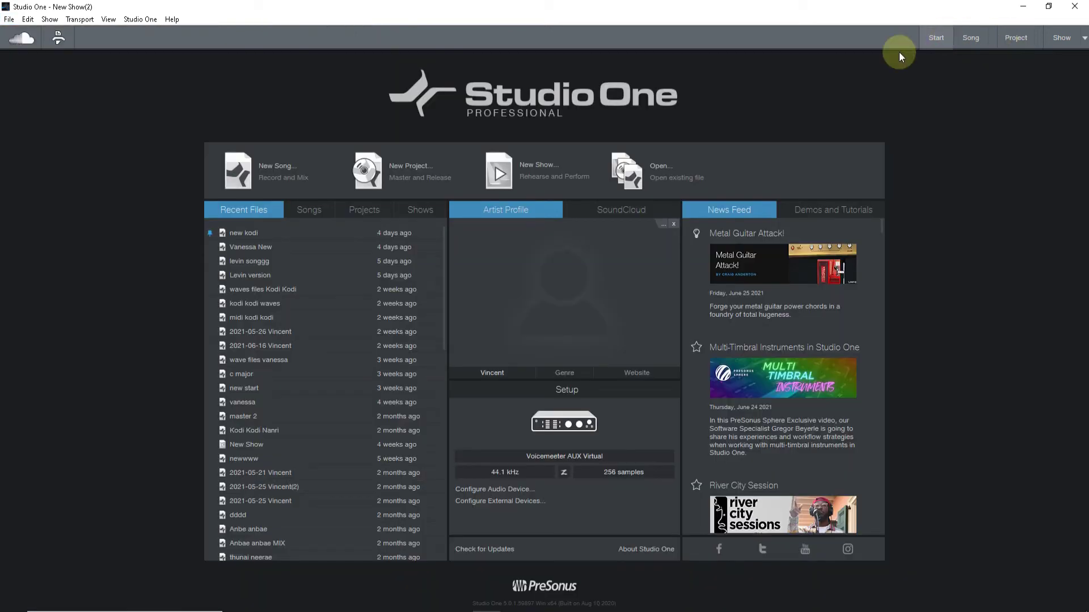
left_click(237, 235)
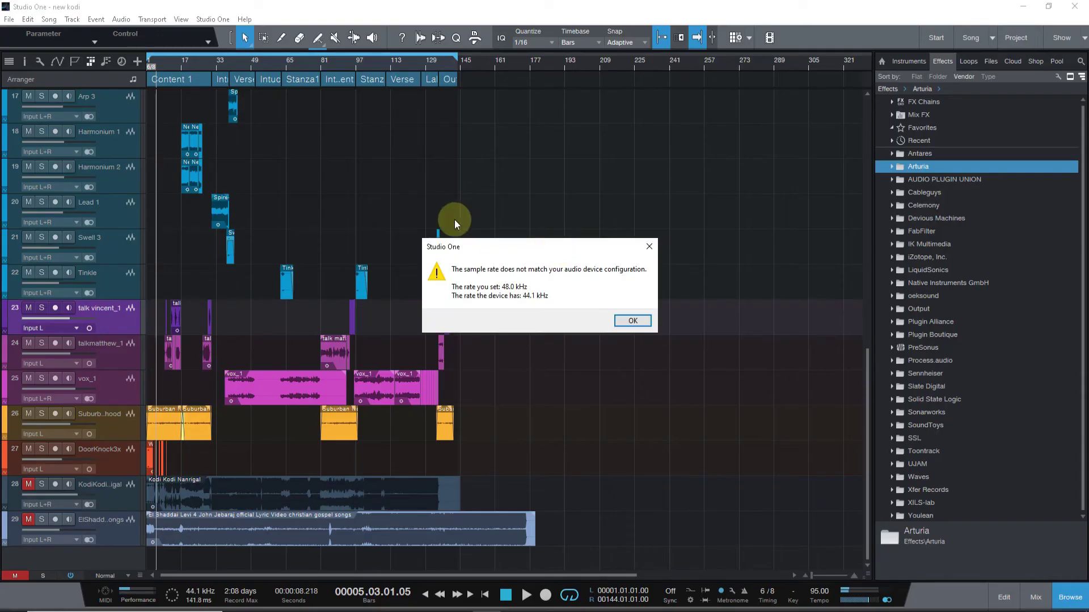
Dismiss the sample-rate warning, mute talk vincent_1, talkmatthew_1 and vox_1, and move playback to bar 42.
left_click(628, 321)
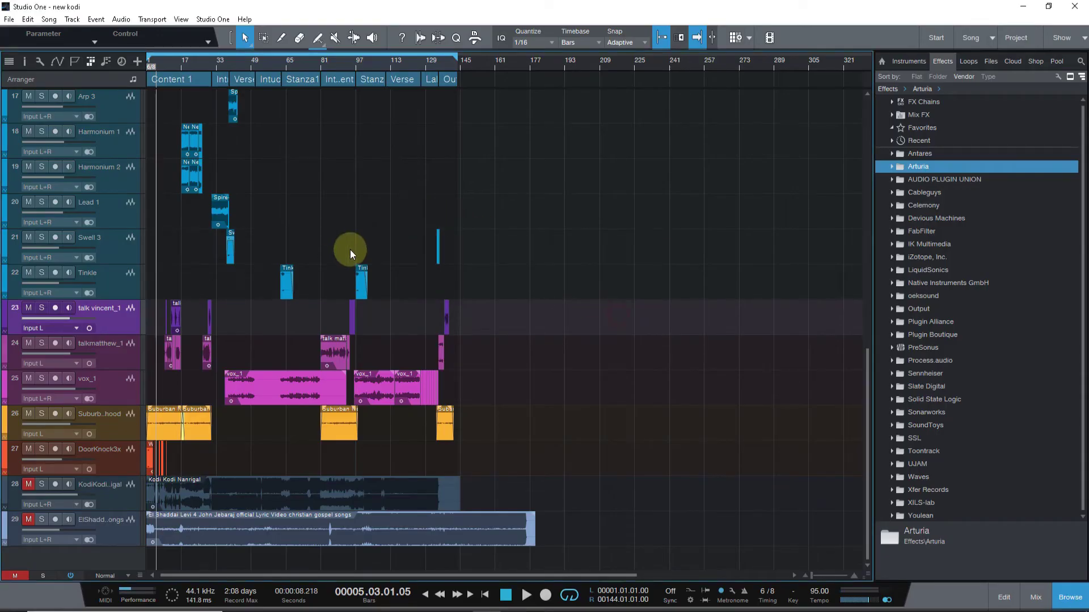
scroll(441, 336, "up", 10)
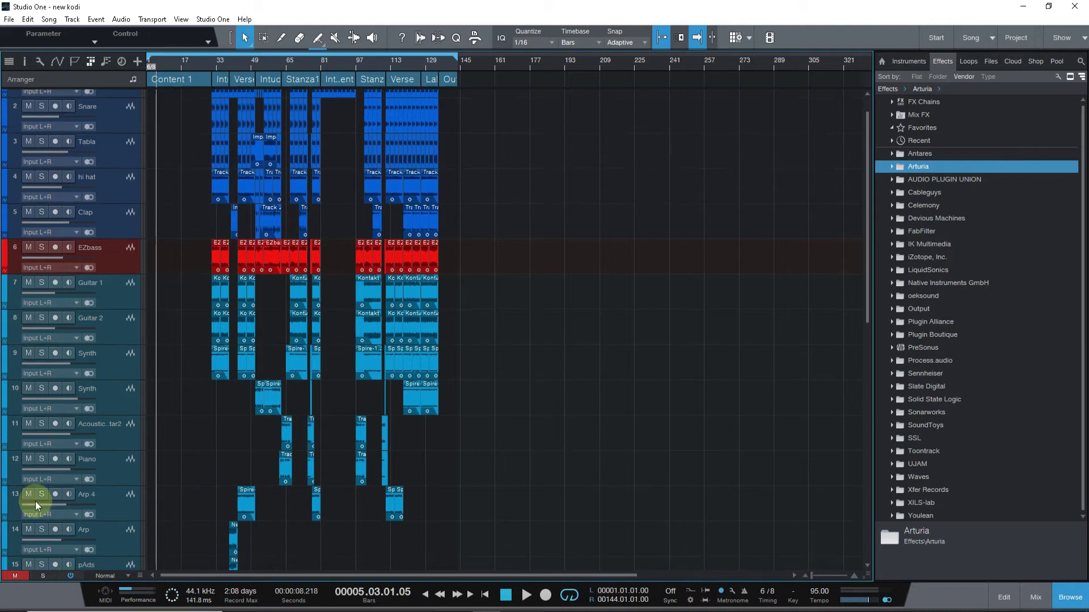
scroll(85, 347, "down", 5)
scroll(762, 266, "down", 1)
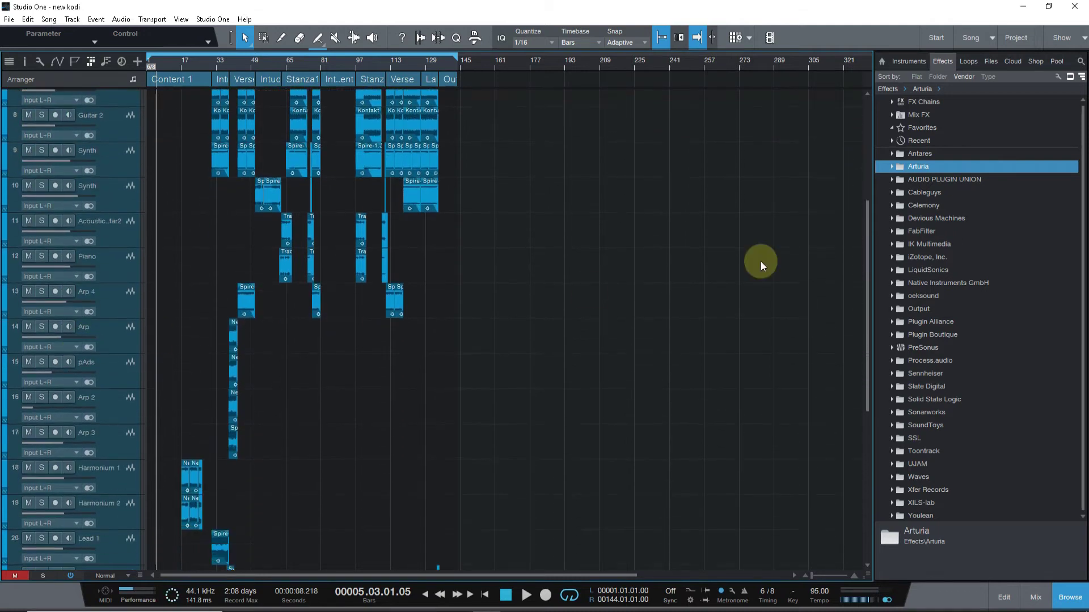
left_click_drag(863, 209, 865, 349)
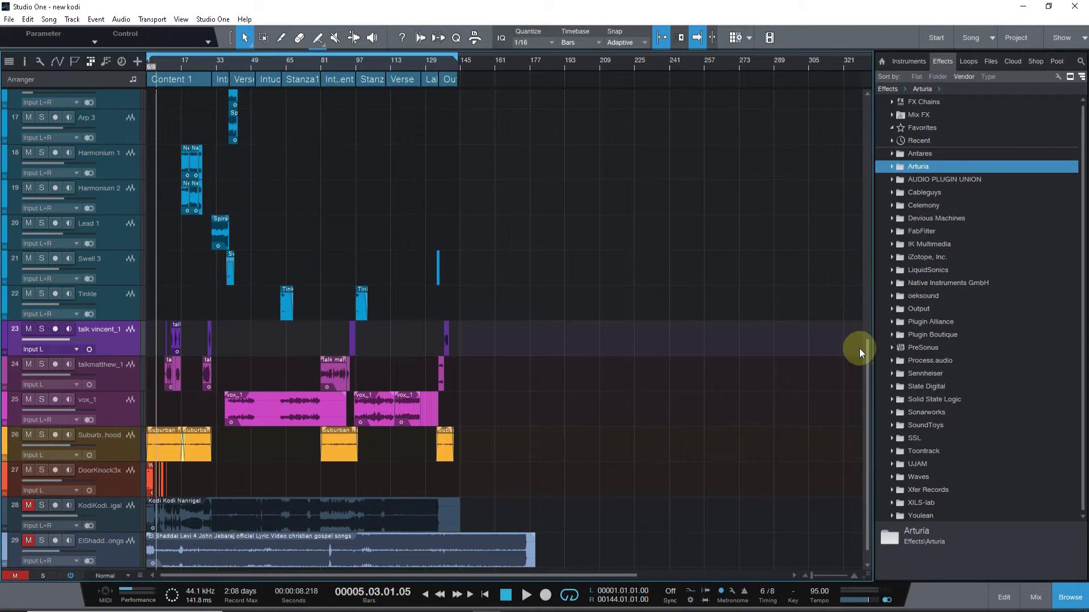
left_click(27, 330)
left_click(28, 365)
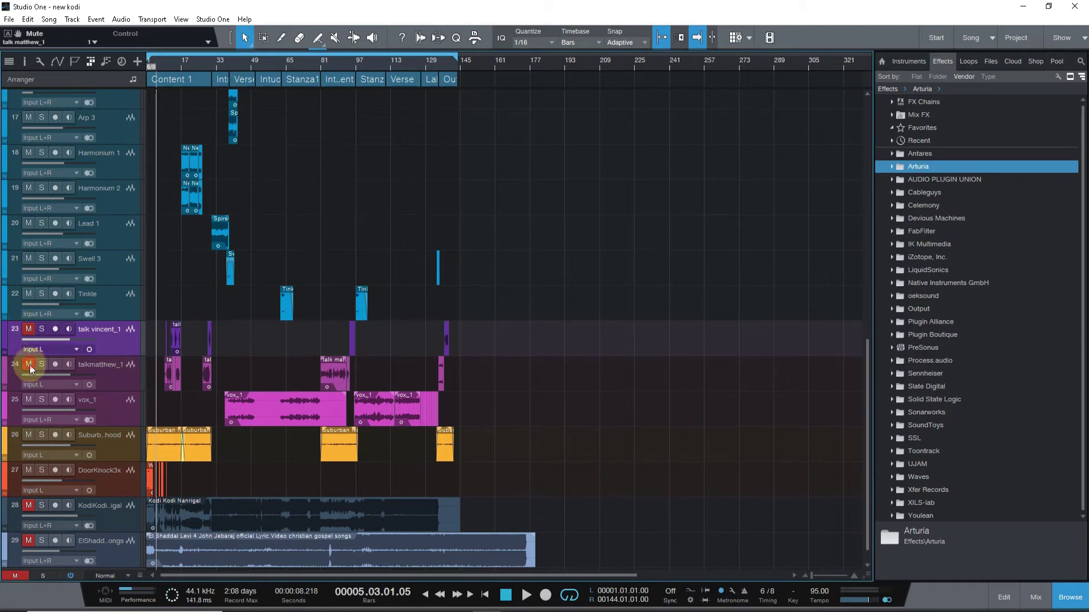
left_click(27, 399)
left_click(109, 419)
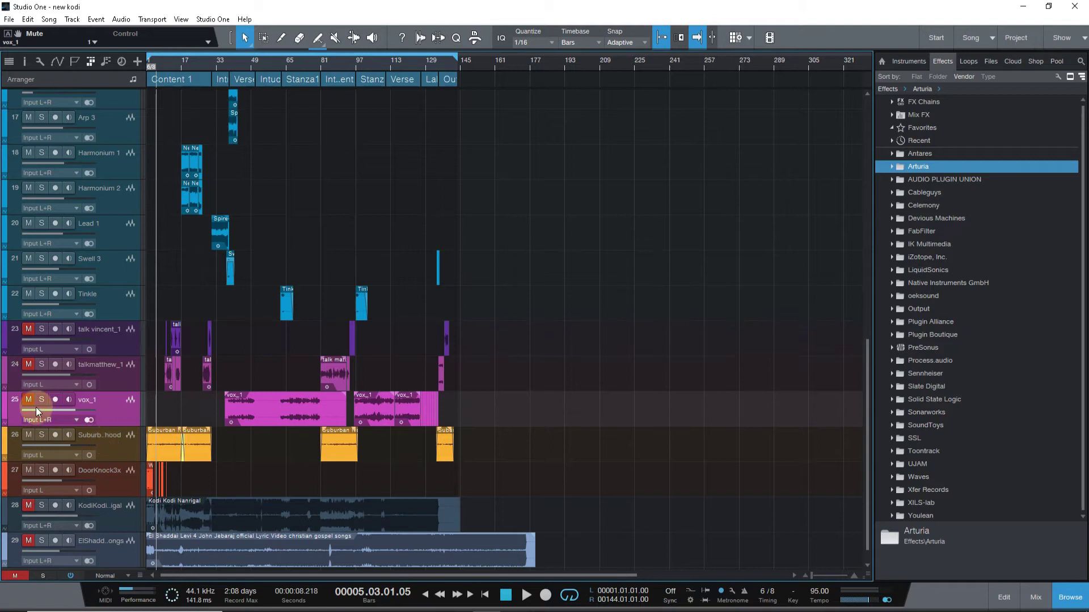
left_click(236, 63)
left_click_drag(867, 355, 845, 39)
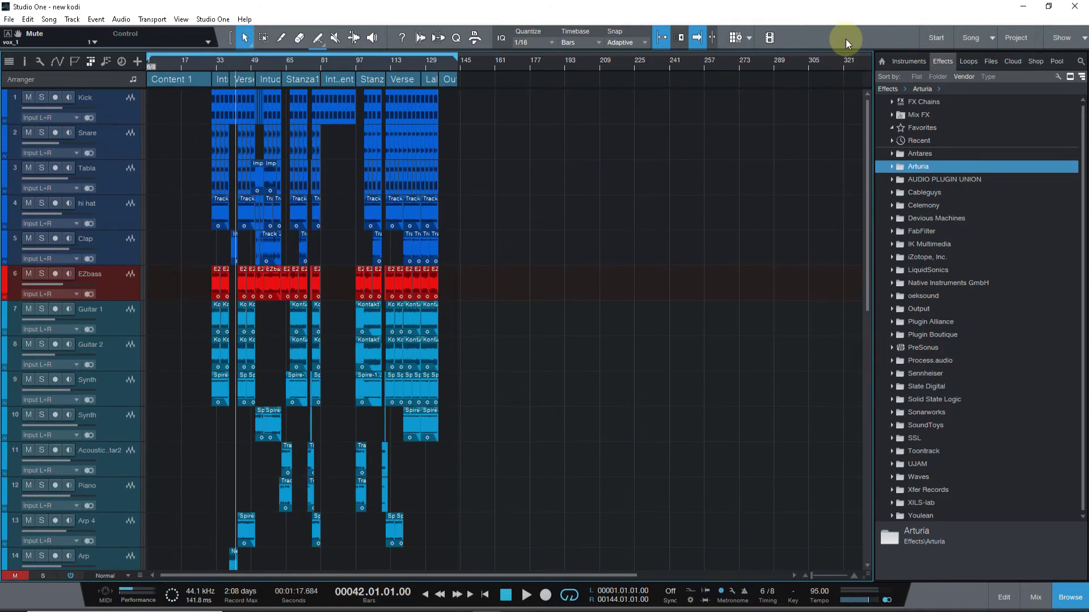
Switch to the New Show(2) Show page, whose setlist lists Song 1, Song2 and Song 3.
left_click(50, 20)
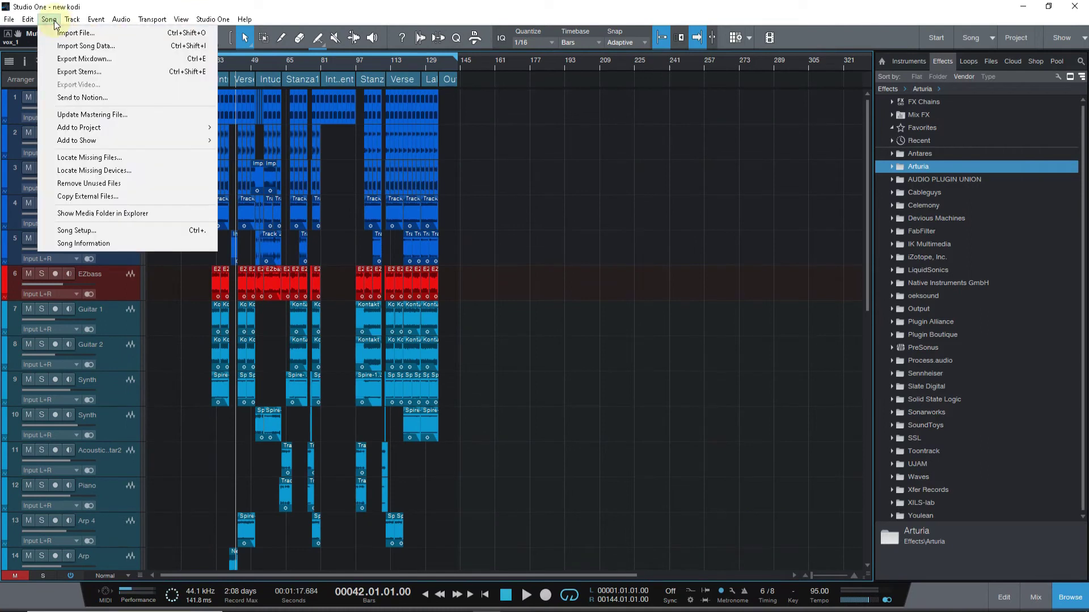
mouse_move(75, 141)
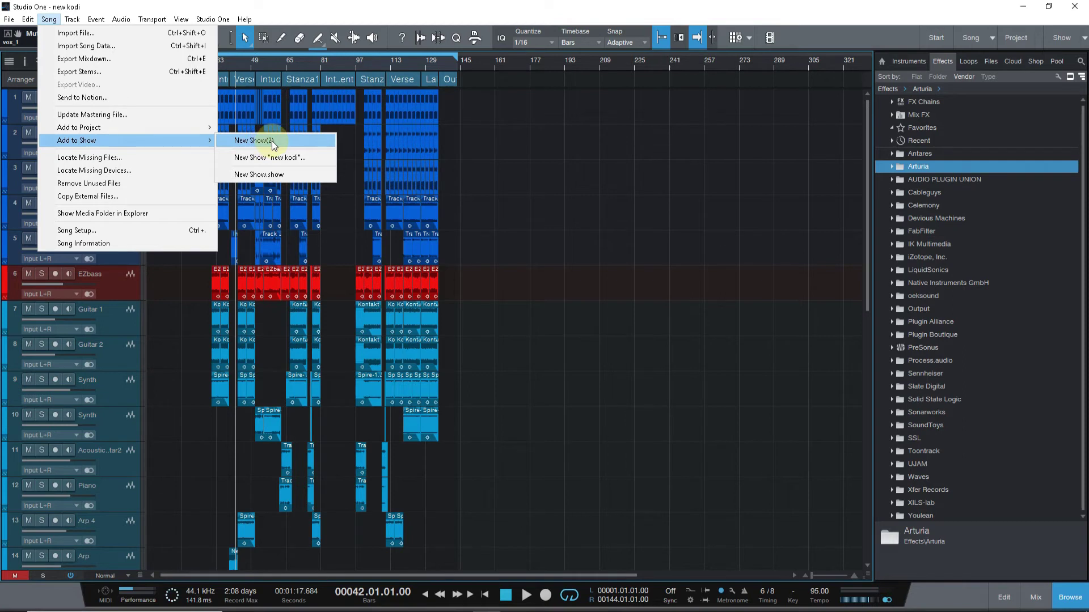
left_click(994, 39)
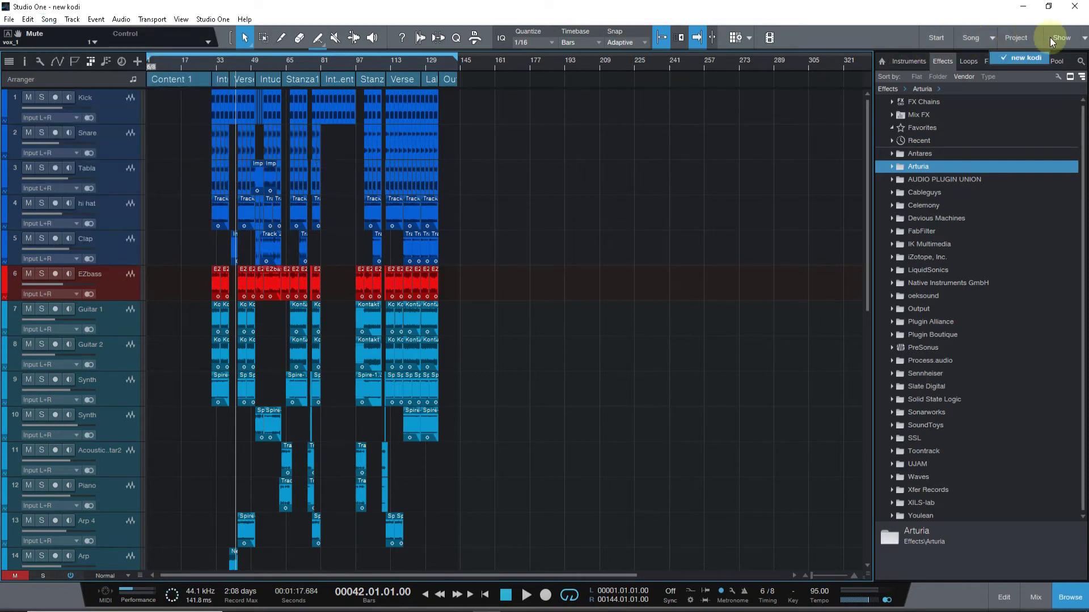
left_click(1083, 39)
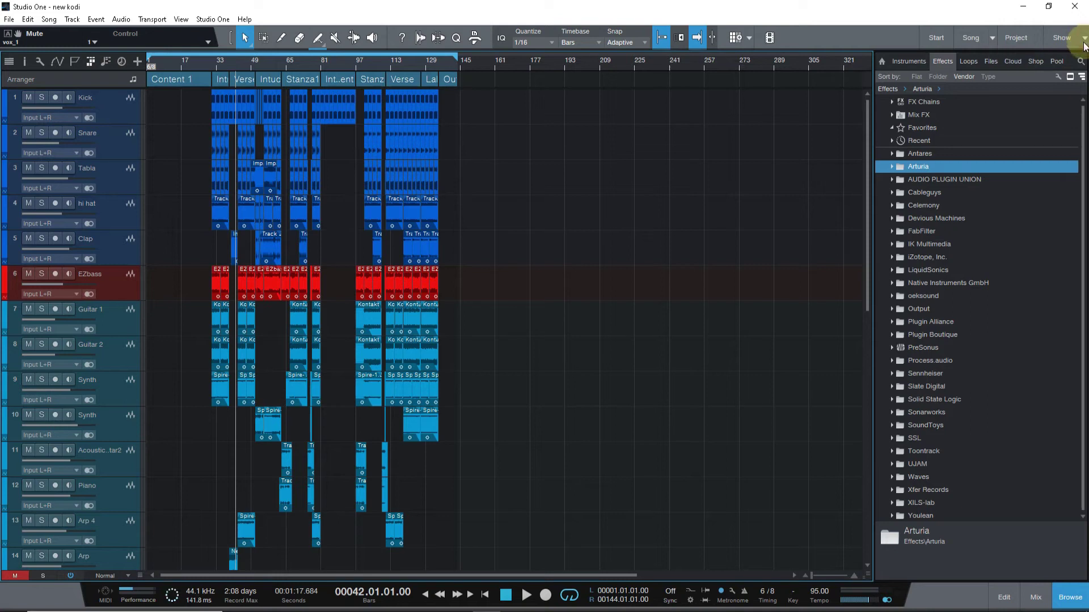
left_click(1084, 39)
left_click(1066, 52)
left_click(455, 121)
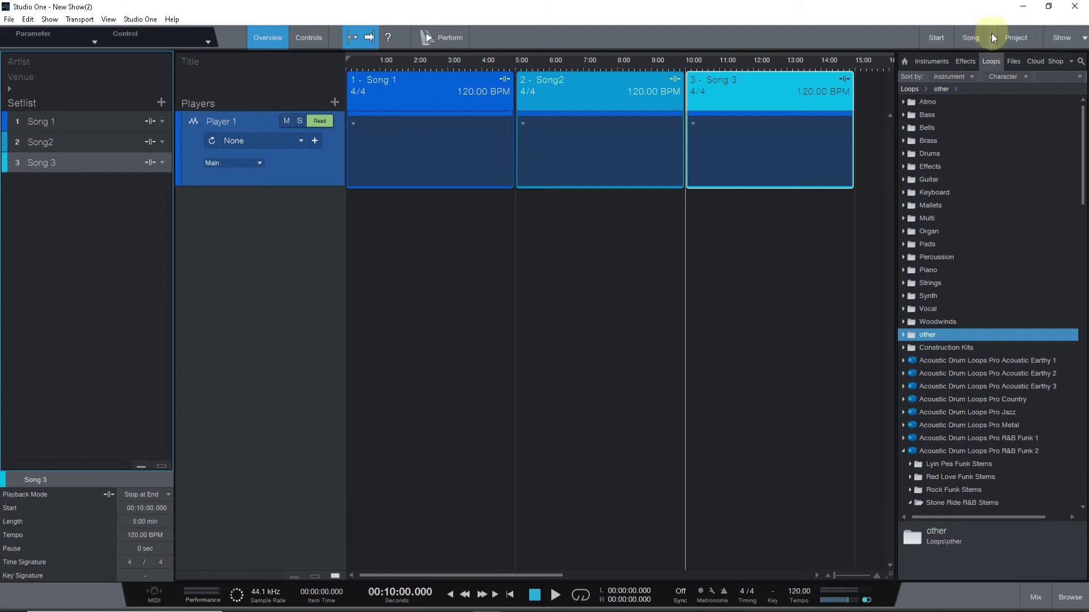
Return to the new kodi song and try adding it to New Show(2), cancelling the export.
left_click(968, 37)
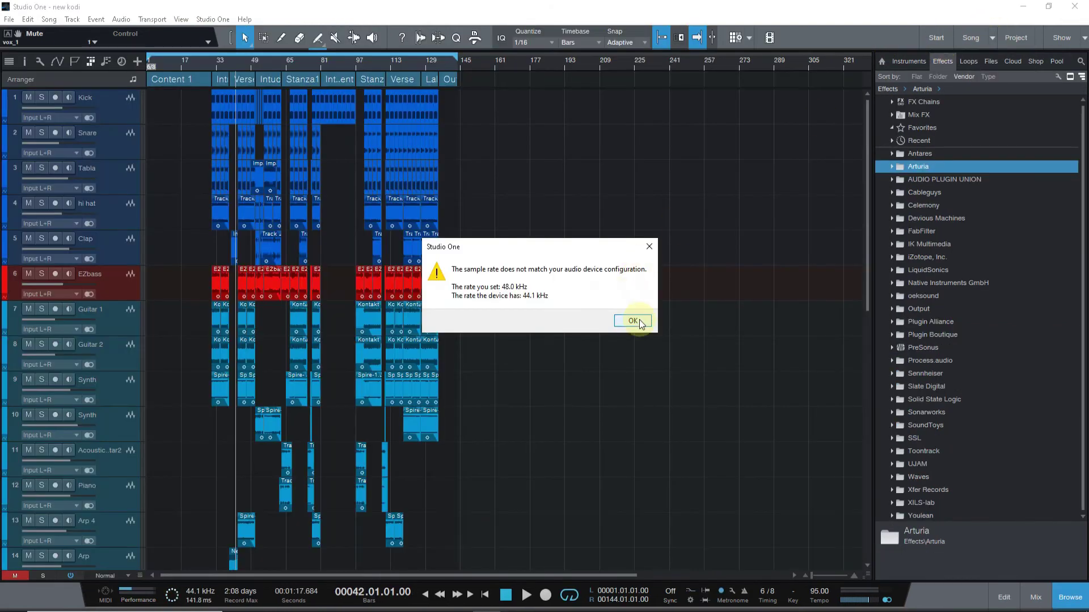
left_click(633, 321)
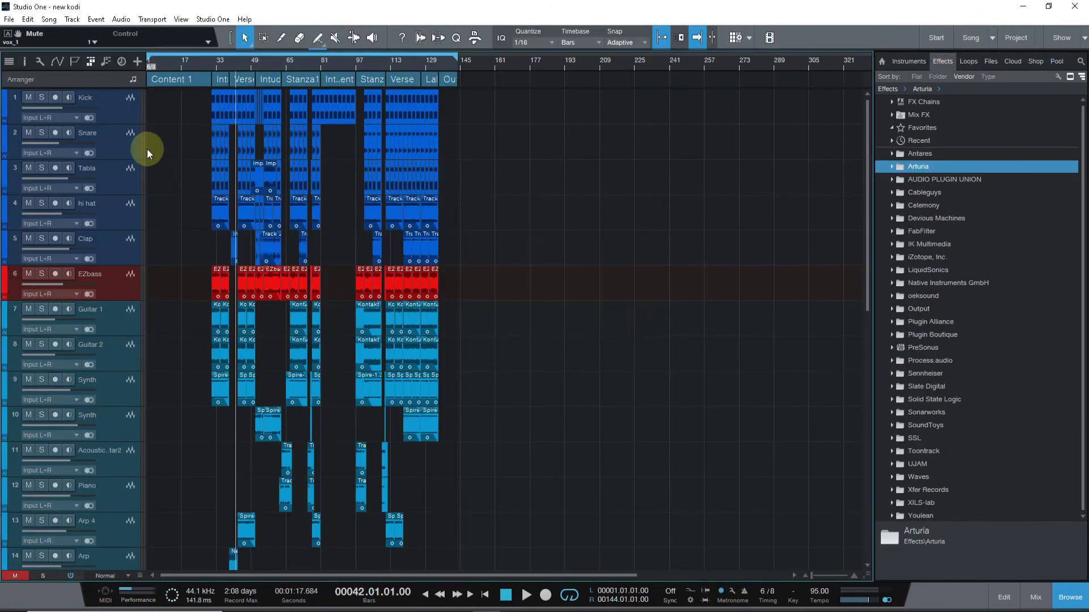
left_click(48, 20)
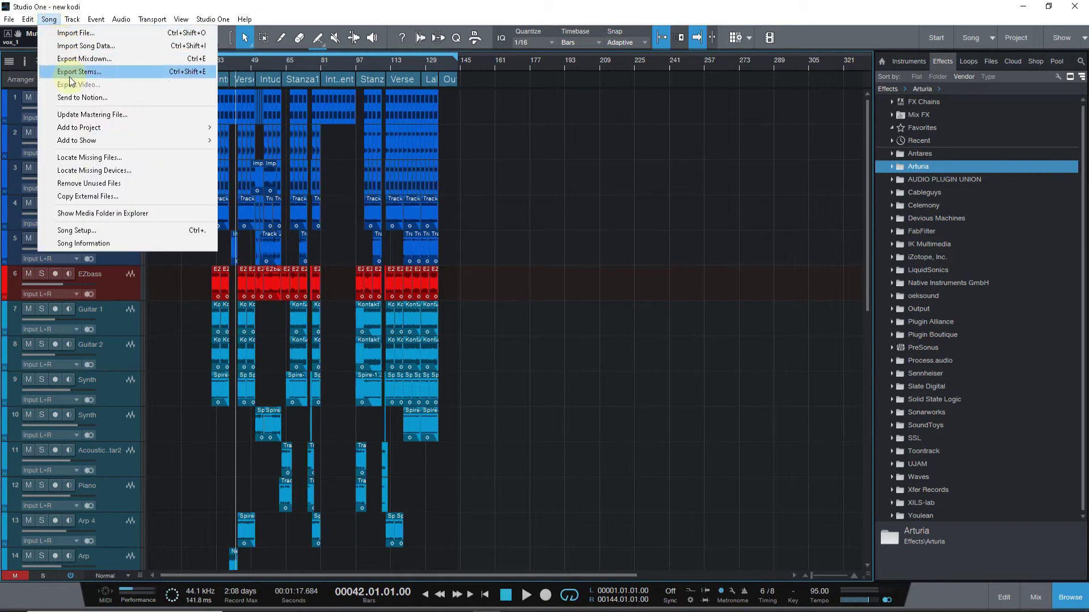
mouse_move(66, 140)
left_click(305, 143)
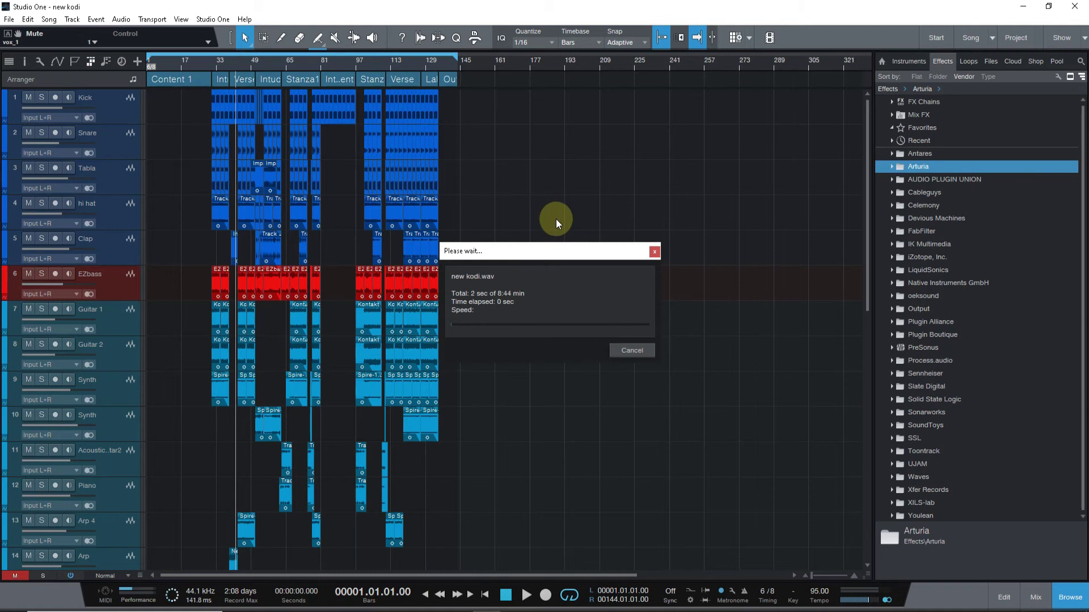
left_click(633, 351)
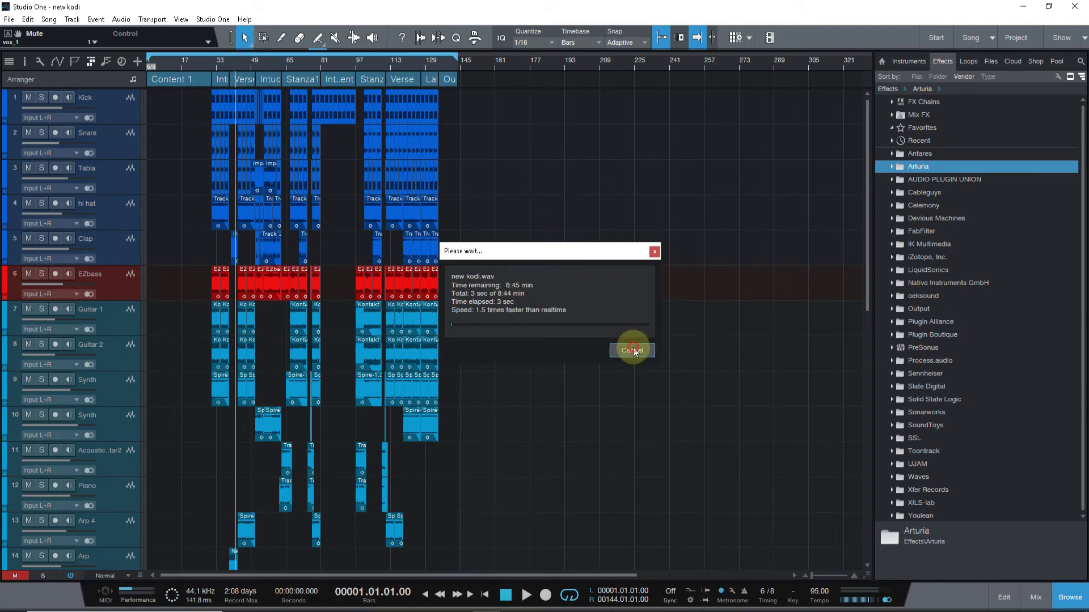
Turn off Low Latency Monitoring for 0.0 ms latency, then retry adding to the show and cancel.
left_click(76, 576)
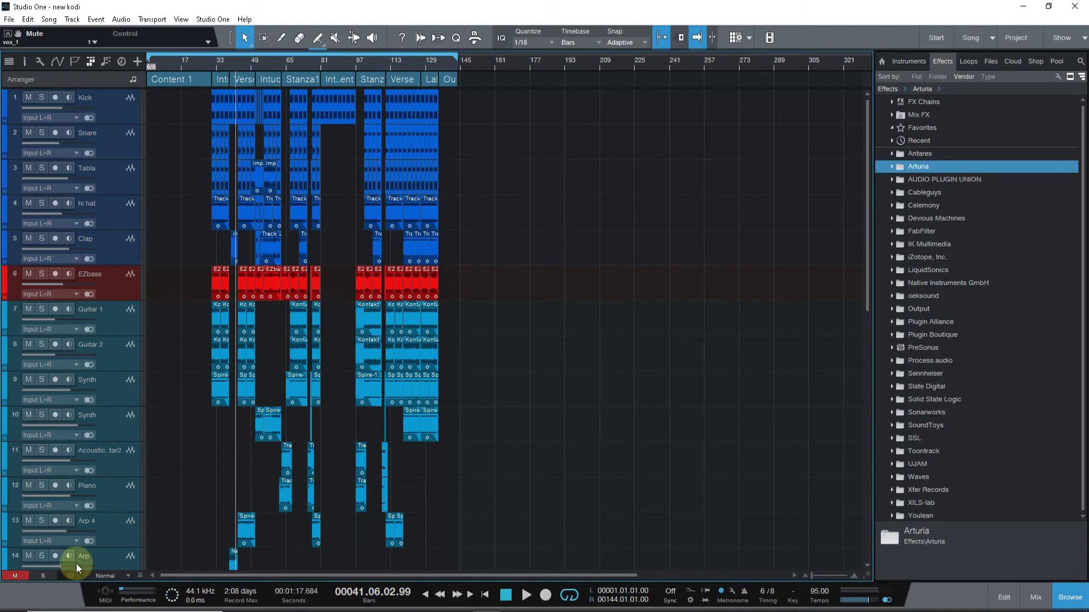
left_click(49, 19)
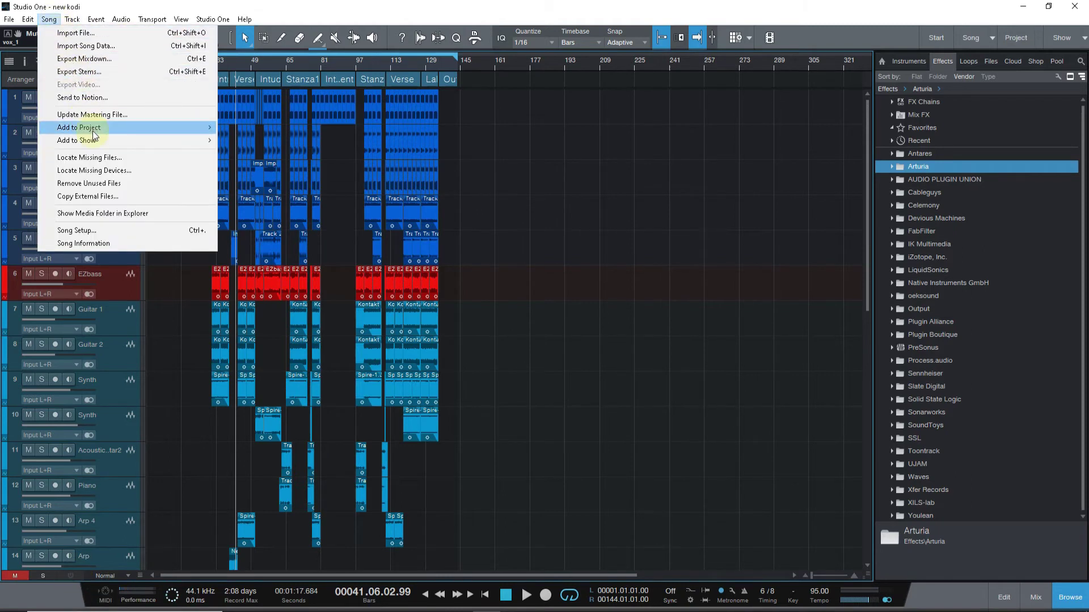
mouse_move(146, 140)
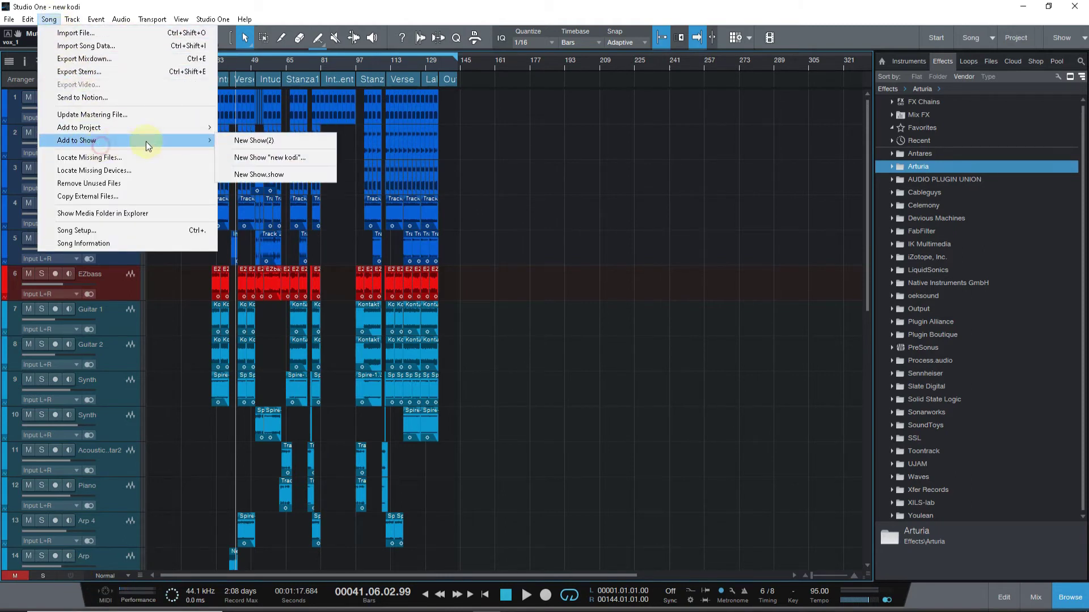
left_click(272, 145)
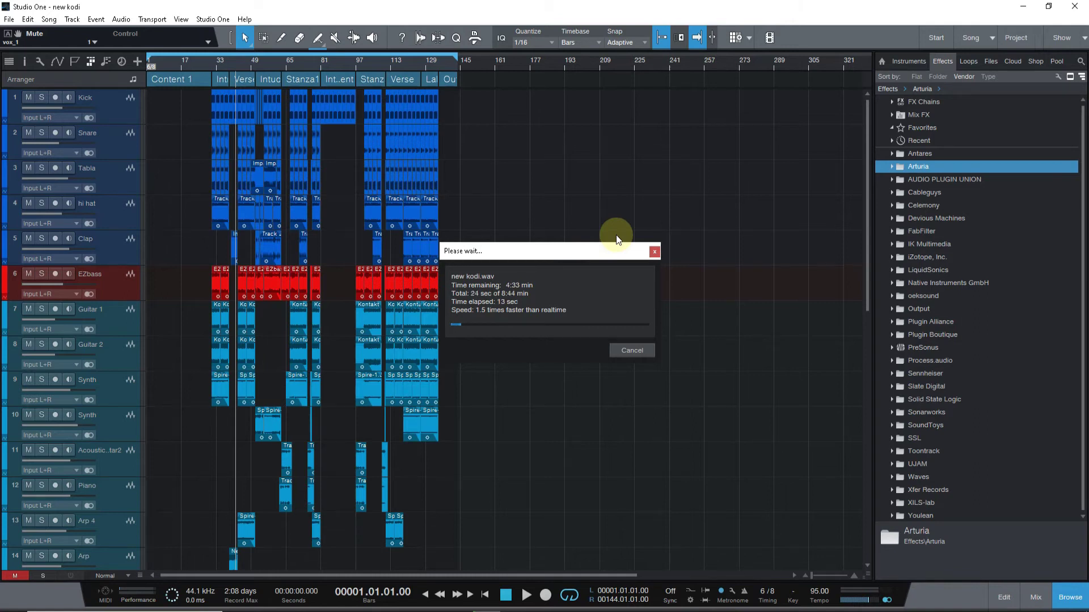
left_click(634, 349)
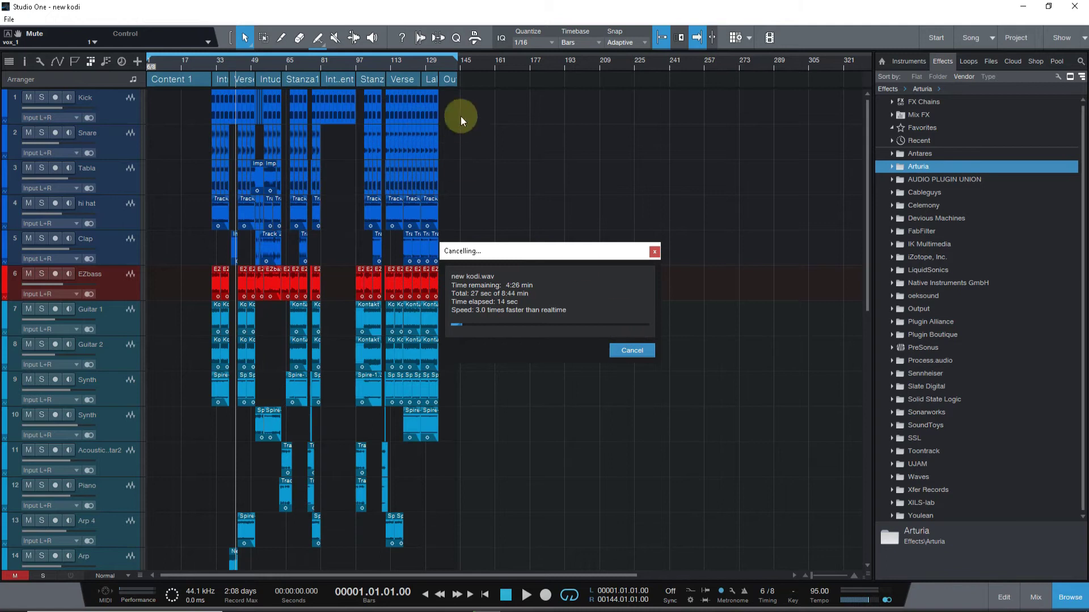
left_click(389, 62)
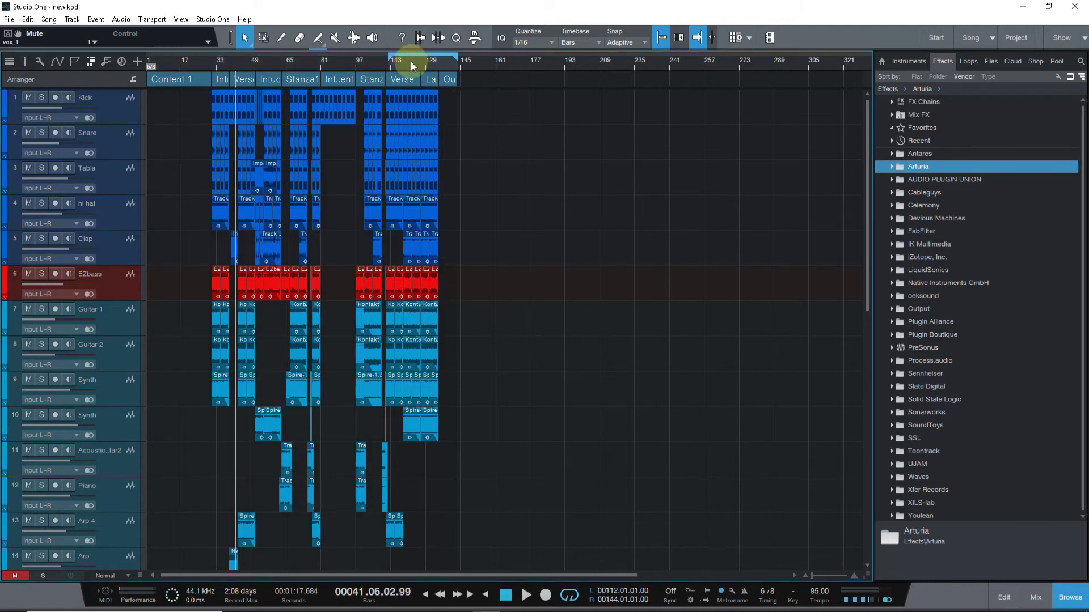
Pull the loop end back to bar 133, then retry adding new kodi to New Show(2) and cancel.
scroll(447, 62, "up", 5)
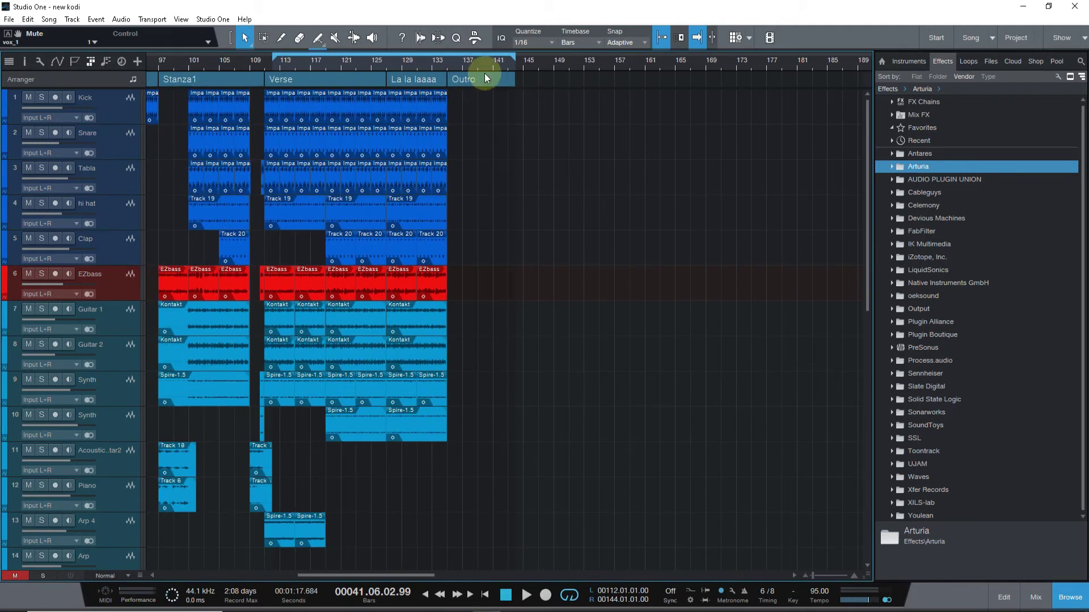
left_click_drag(514, 55, 445, 55)
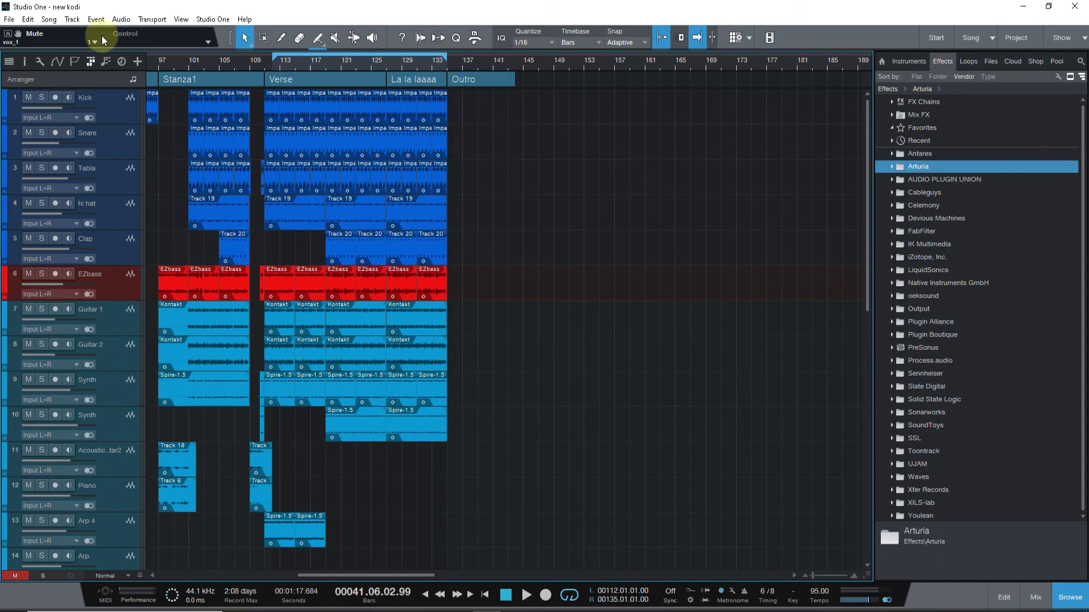
left_click(49, 20)
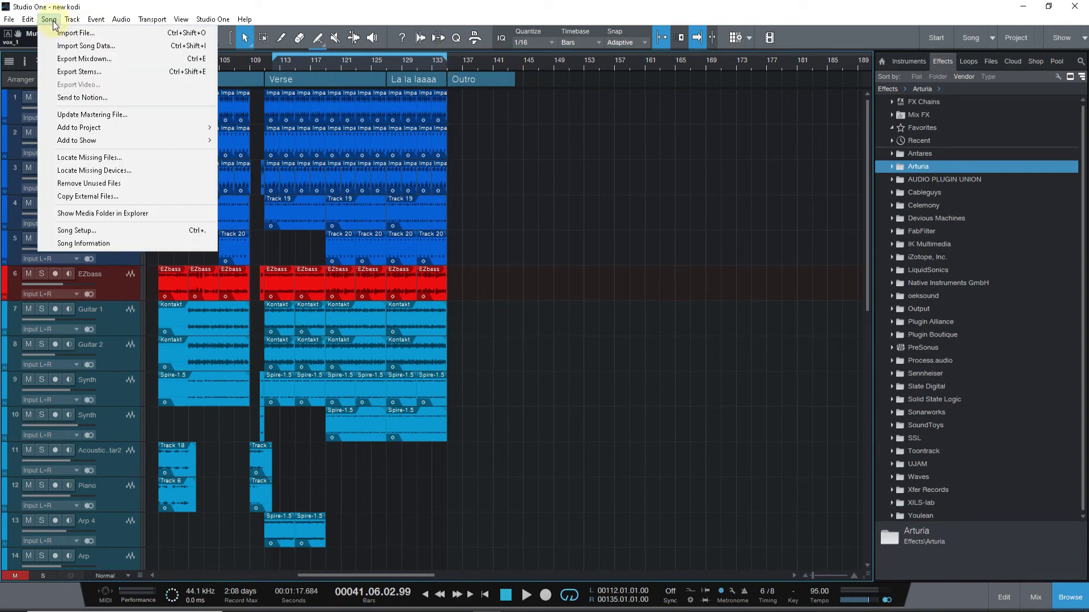
mouse_move(86, 140)
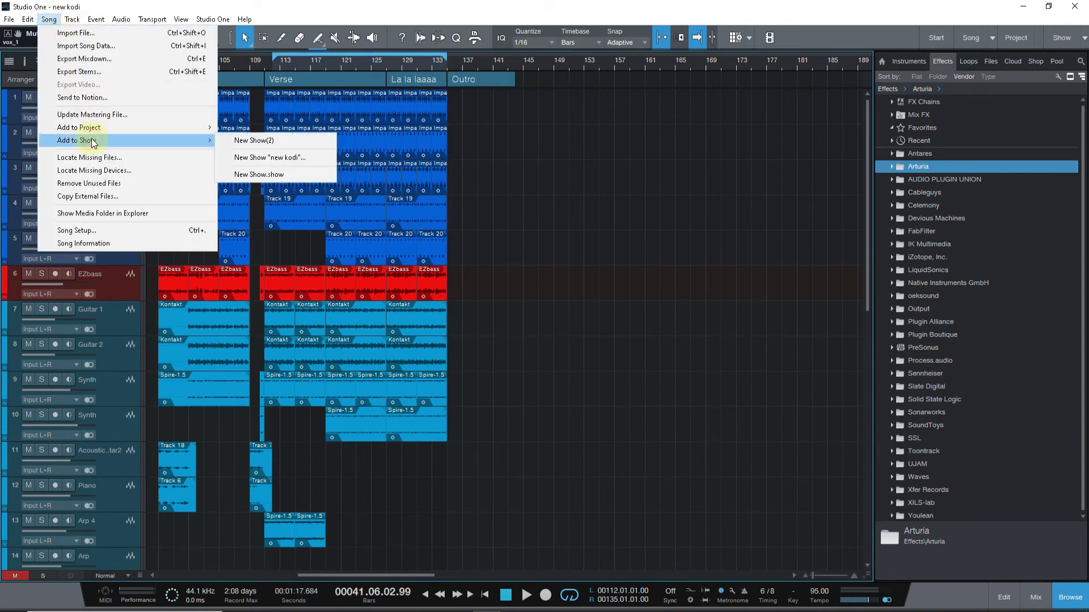
left_click(236, 140)
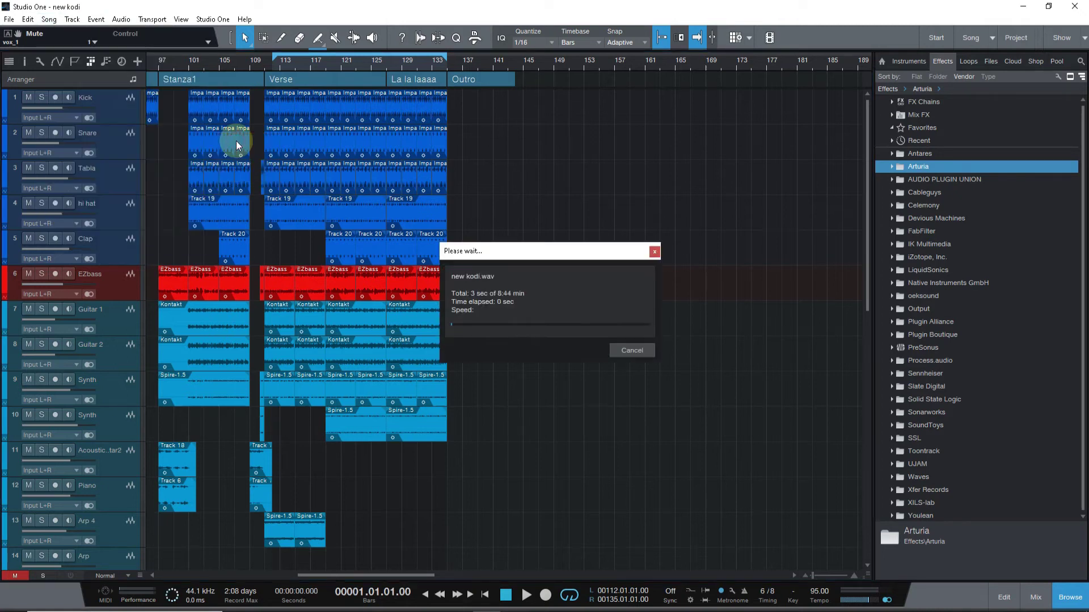
left_click(622, 349)
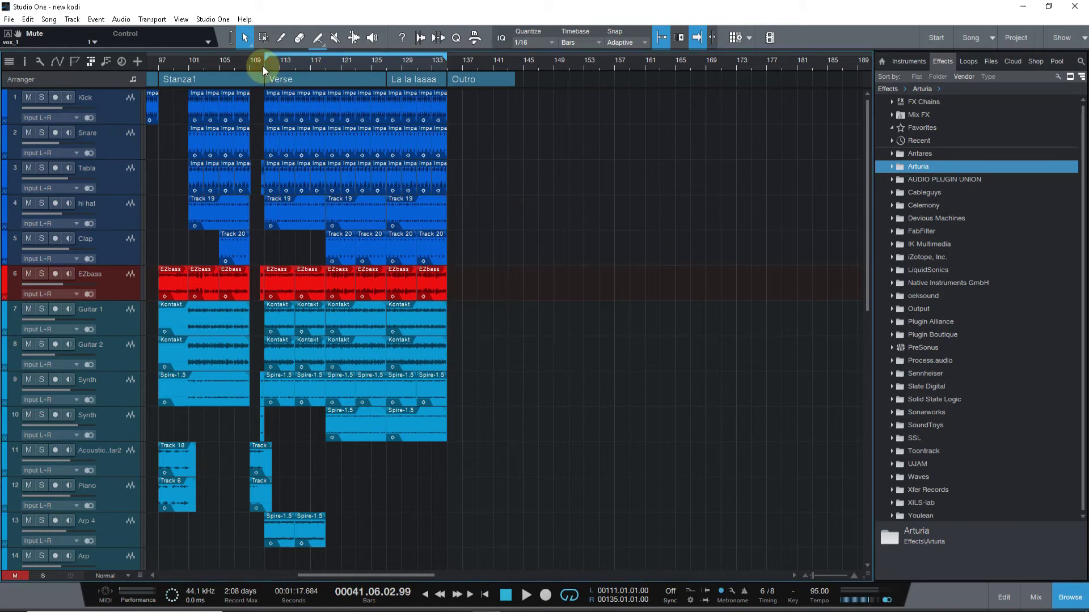
left_click_drag(264, 66, 316, 12)
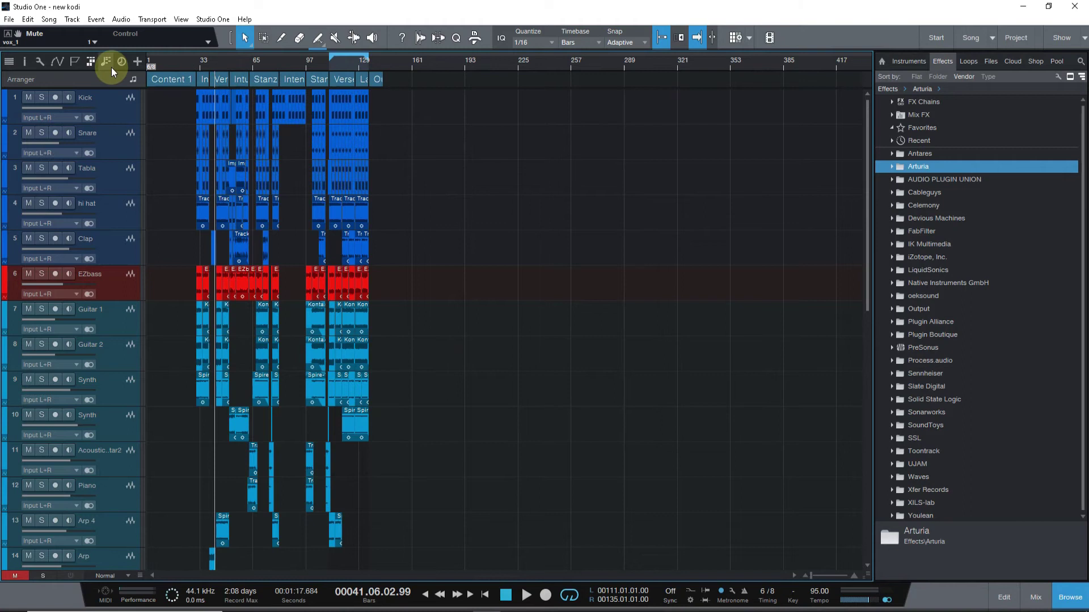
Show the Marker track and drag the Start and End markers to bars 111 and 135 around the Verse.
left_click(106, 61)
left_click(111, 67)
left_click(81, 59)
left_click(81, 61)
left_click(72, 64)
left_click_drag(155, 82, 339, 81)
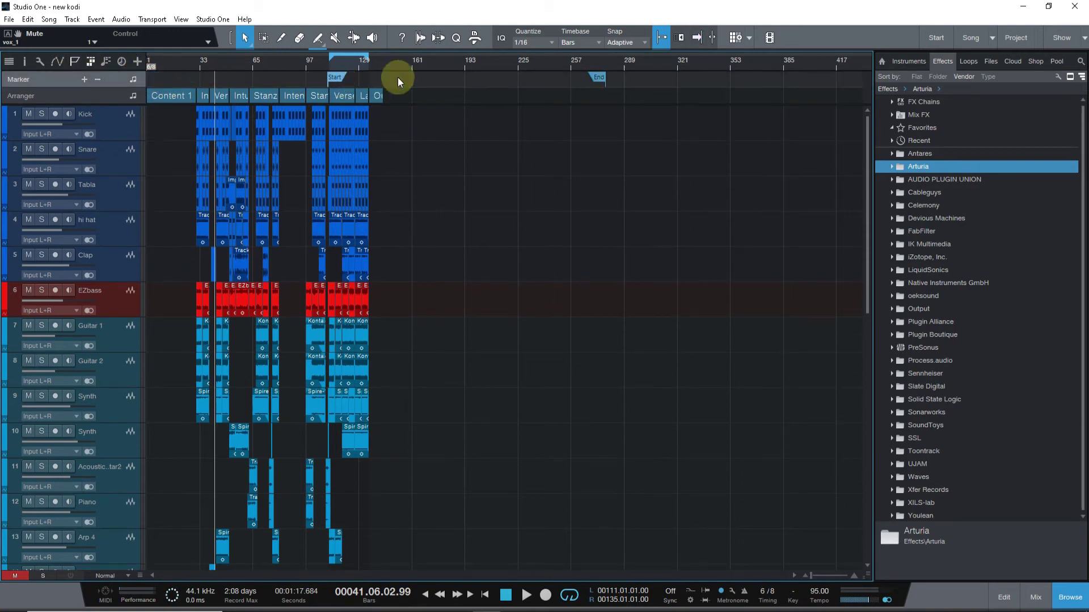
left_click_drag(601, 77, 363, 76)
left_click(49, 20)
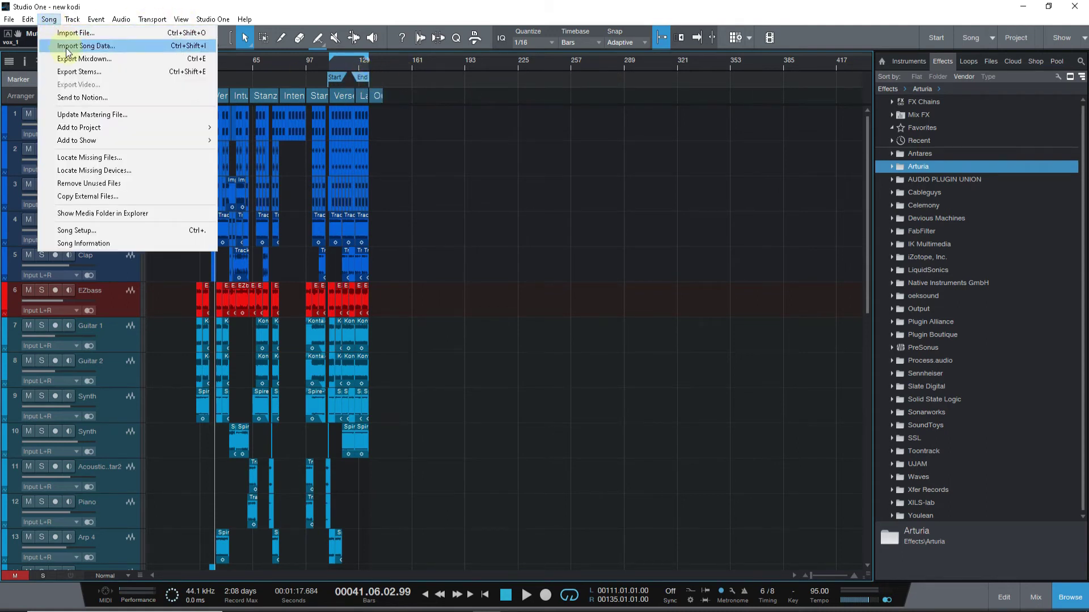
Add new kodi to New Show(2), letting the mixdown finish so it becomes setlist item 4.
mouse_move(86, 141)
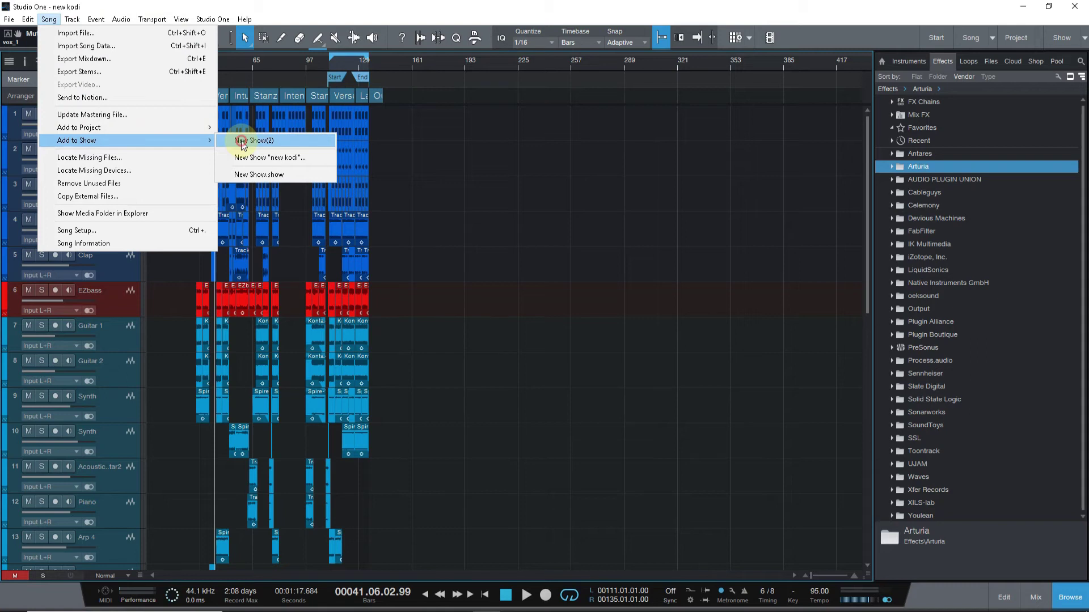
left_click(237, 140)
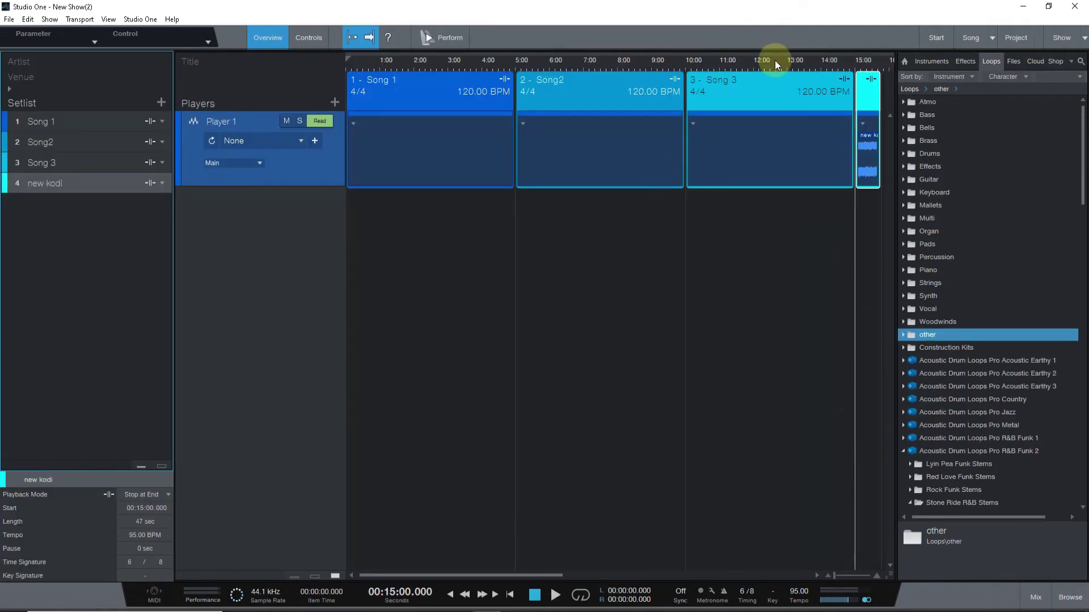
left_click_drag(775, 60, 704, 35)
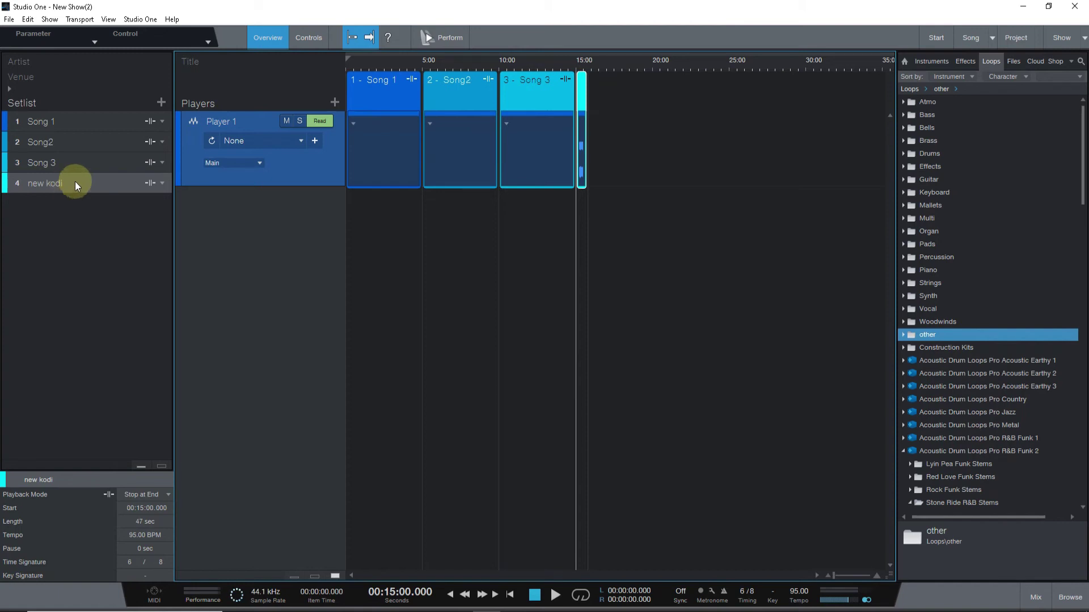
left_click_drag(567, 66, 571, 168)
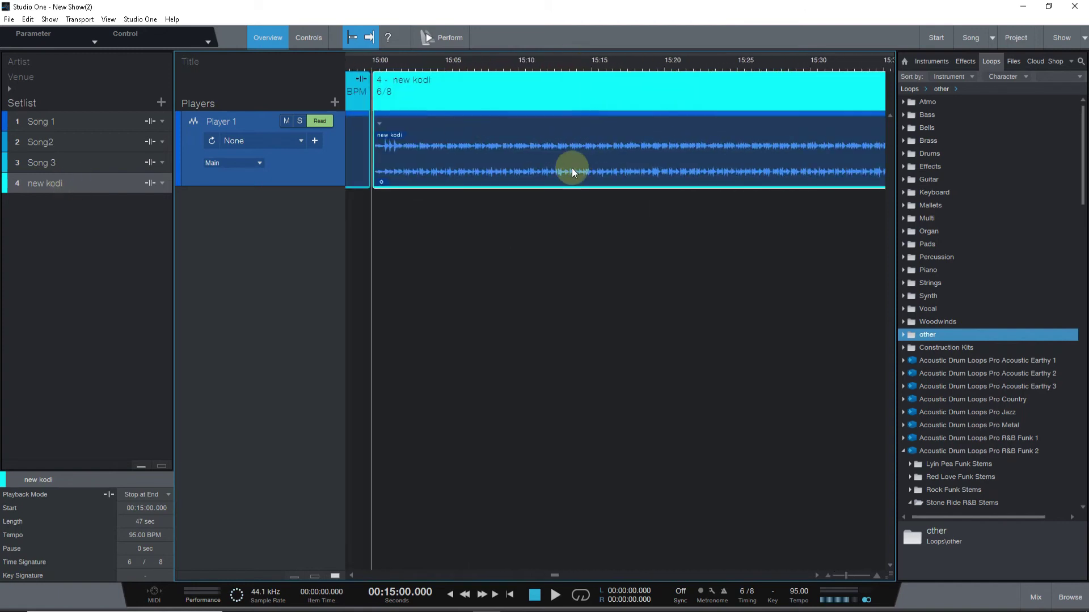
key("space")
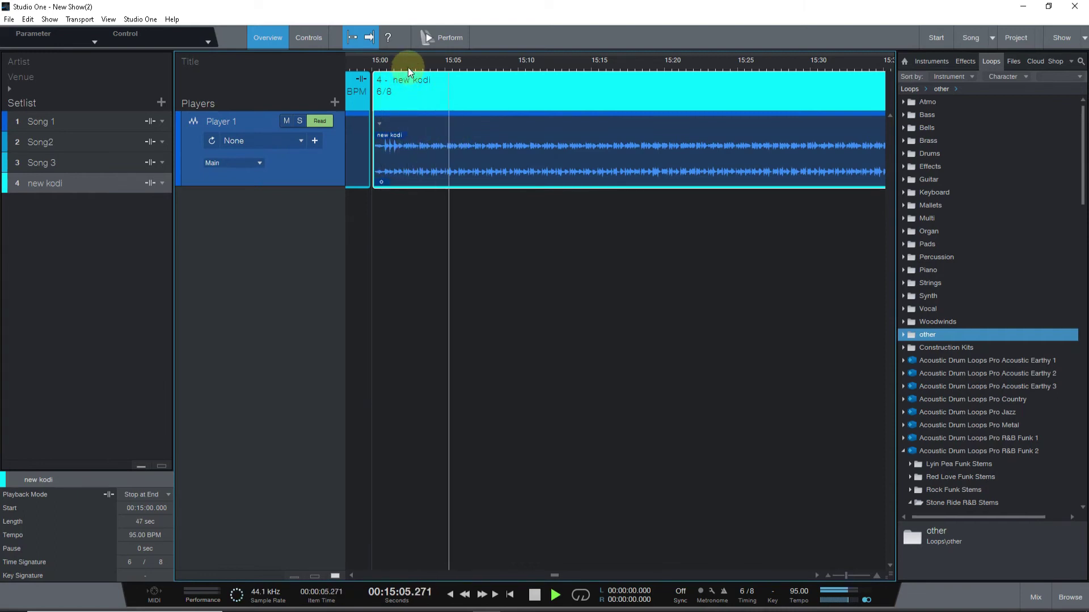
left_click_drag(407, 67, 414, 53)
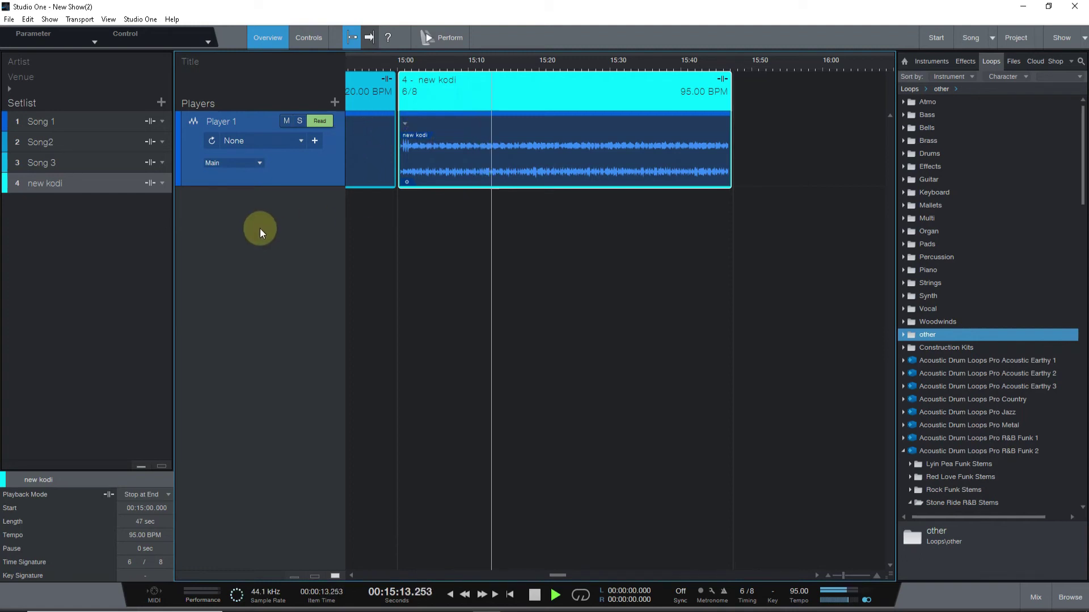
key("space")
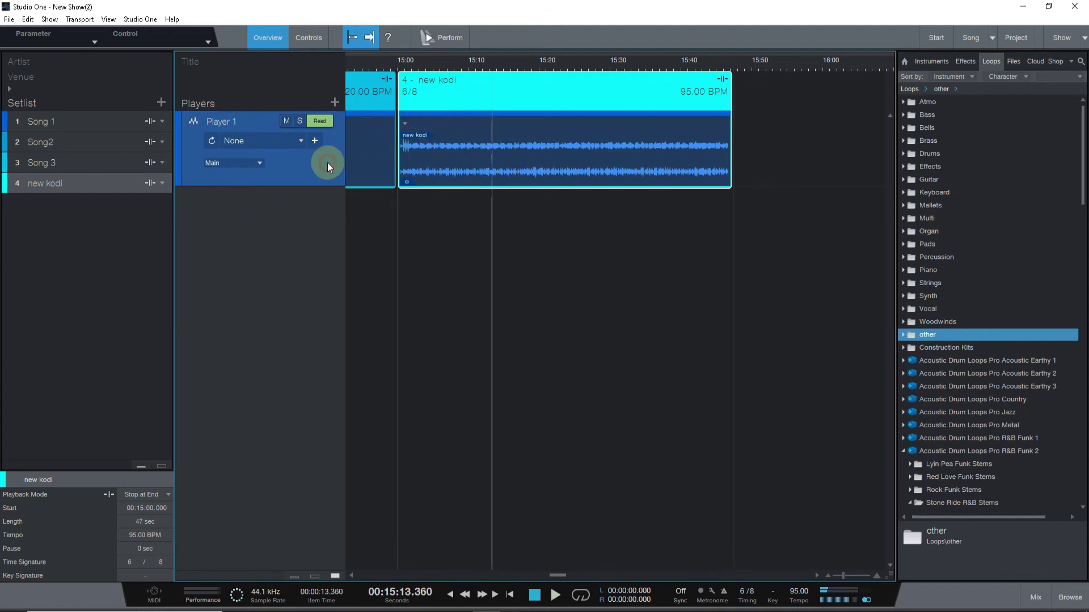
Add Player 2 as a real instrument with the Guitar > American OD preset on Input L+R.
left_click(334, 102)
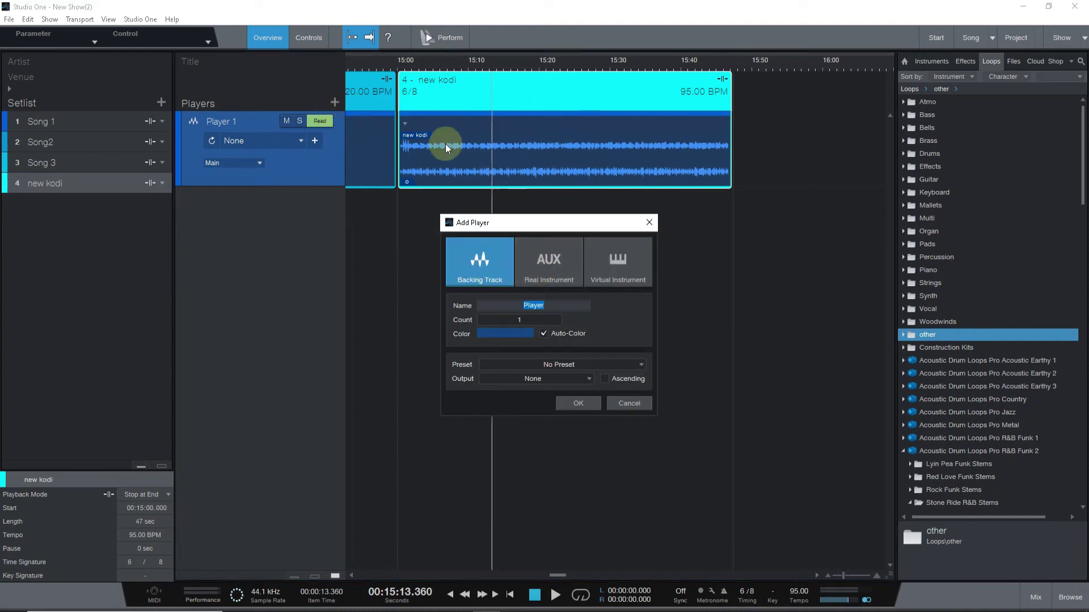
left_click(552, 273)
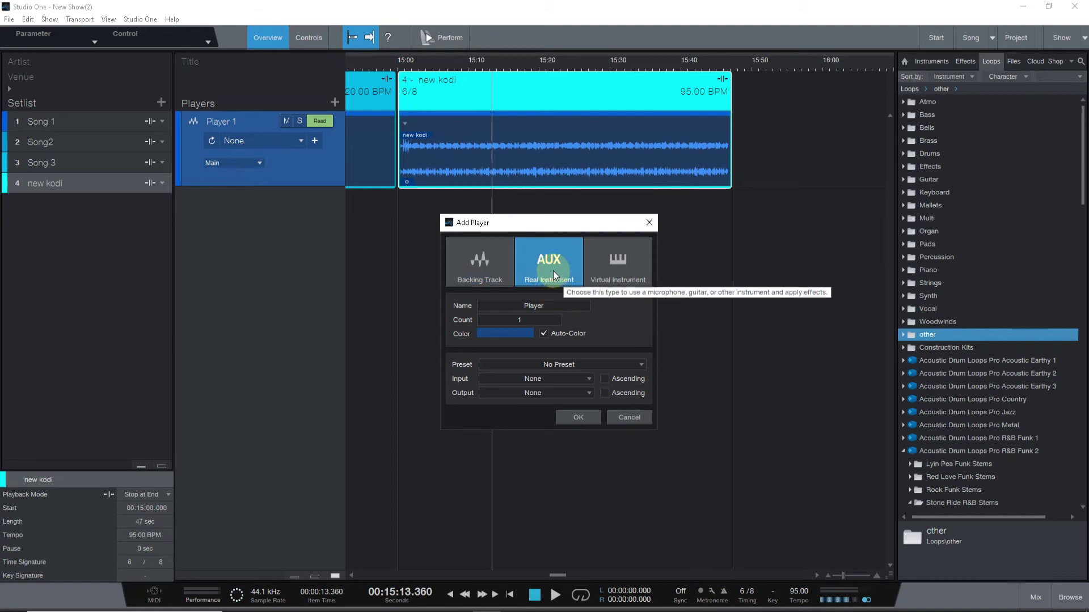
left_click(577, 379)
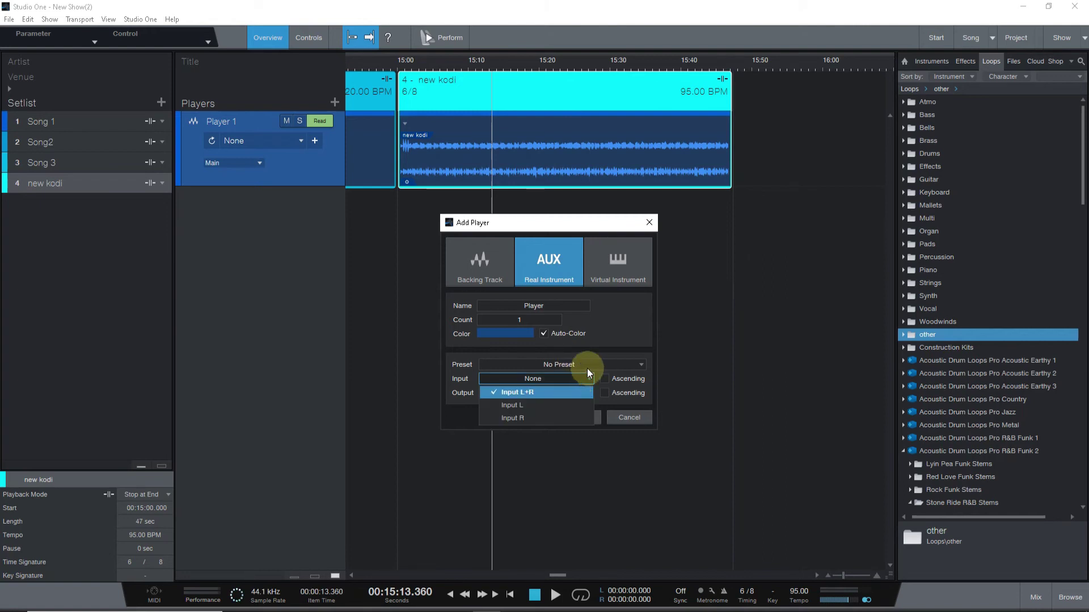
left_click(587, 369)
left_click(570, 414)
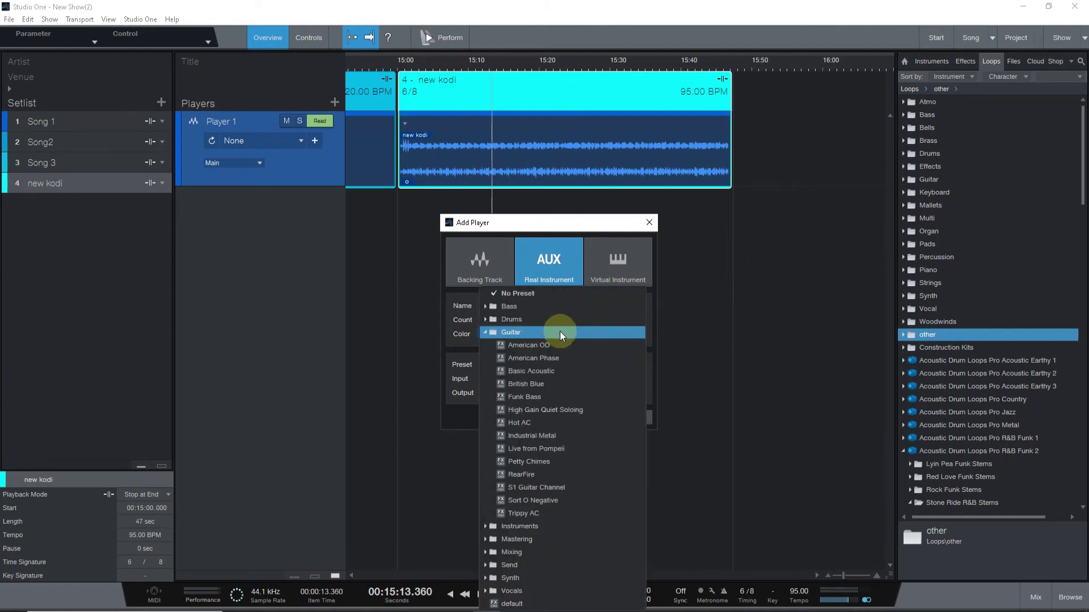
left_click(544, 344)
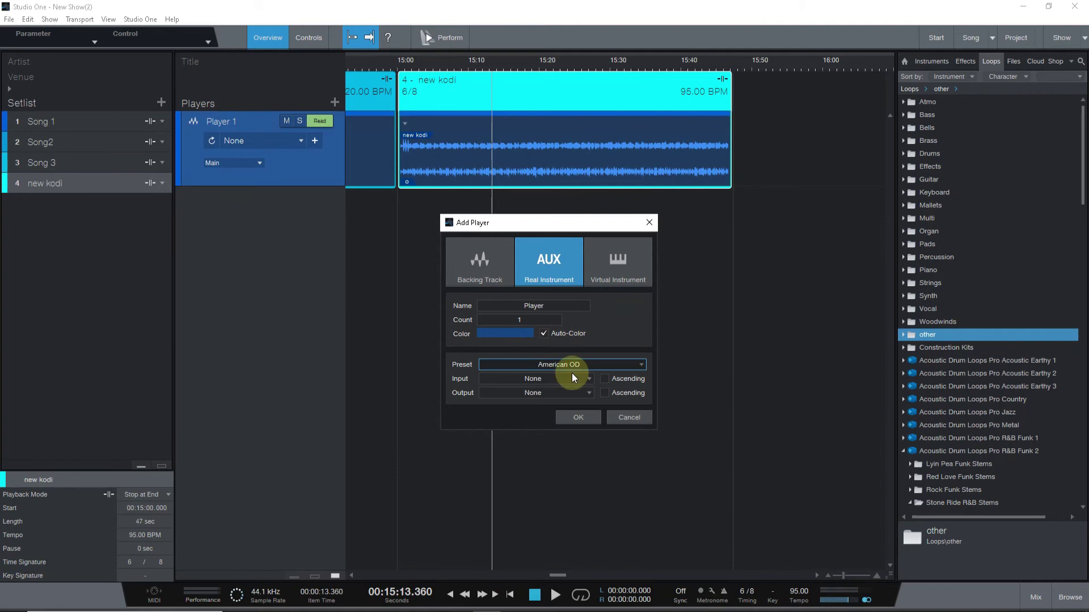
left_click(578, 418)
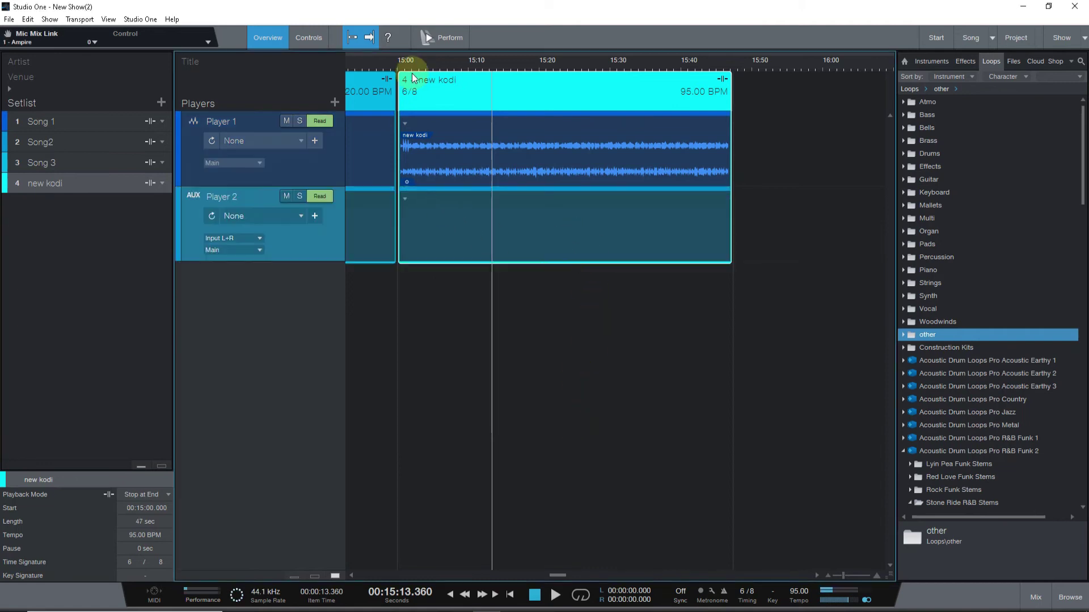
left_click_drag(423, 67, 499, 29)
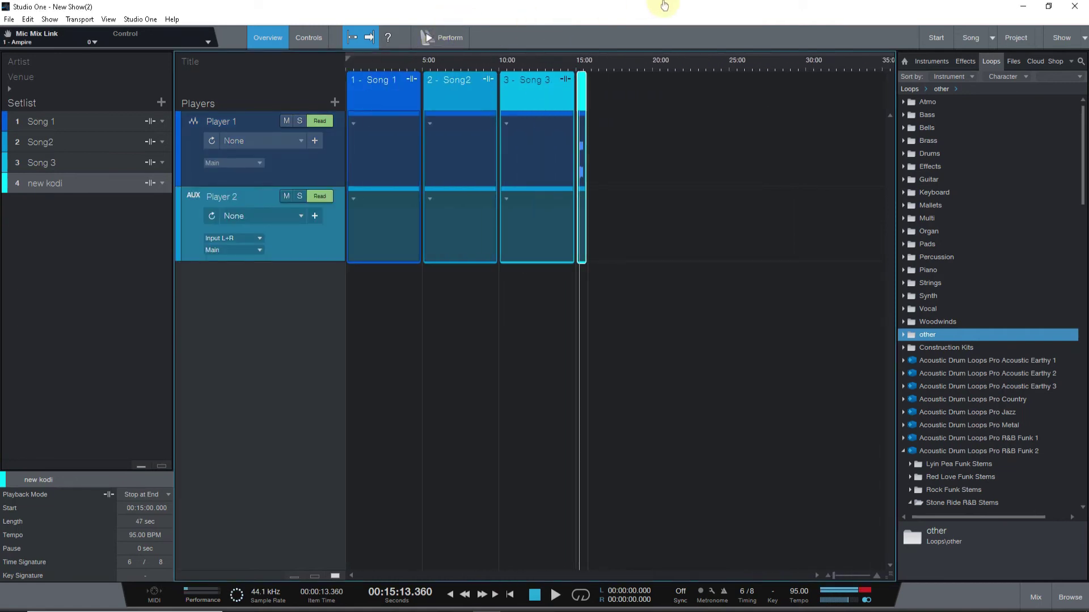
Remove the real-instrument Player 2 from the show.
right_click(301, 250)
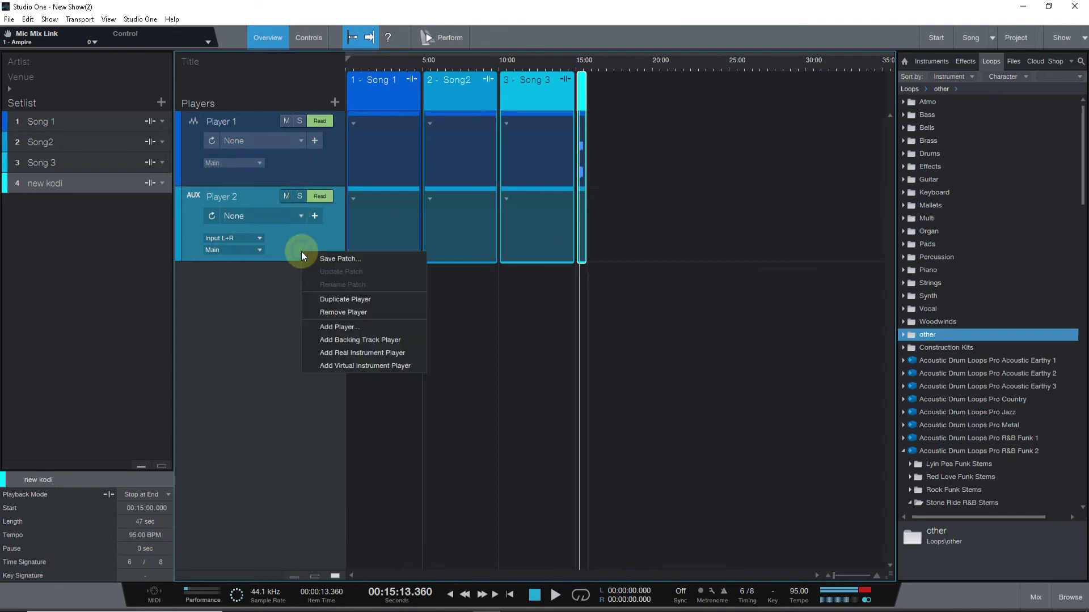
left_click(343, 313)
left_click_drag(572, 70, 588, 114)
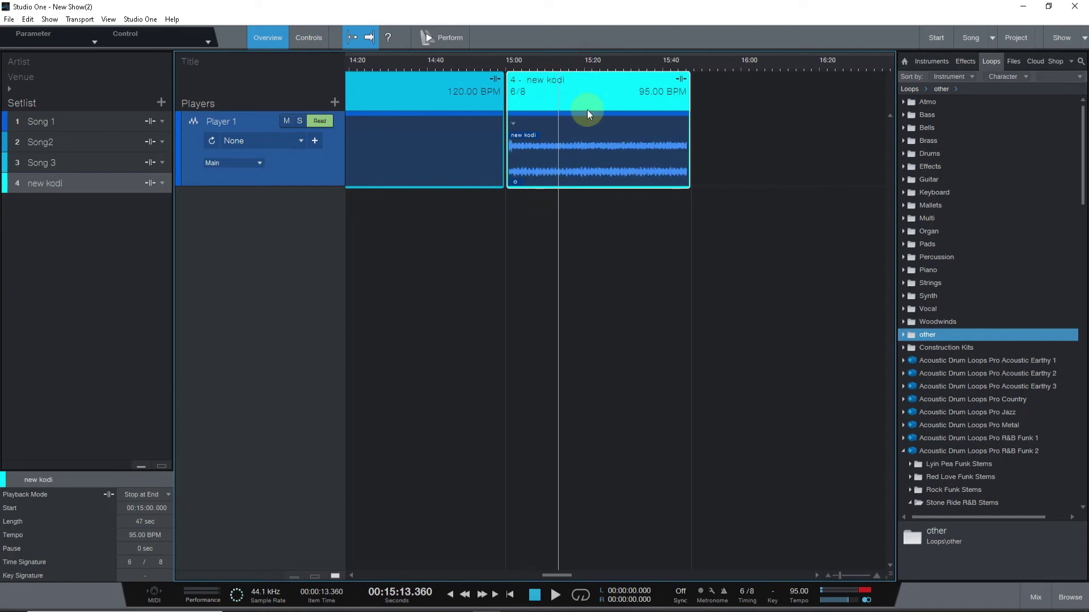
Add a new virtual-instrument player in the empty Players area below Player 1.
right_click(259, 215)
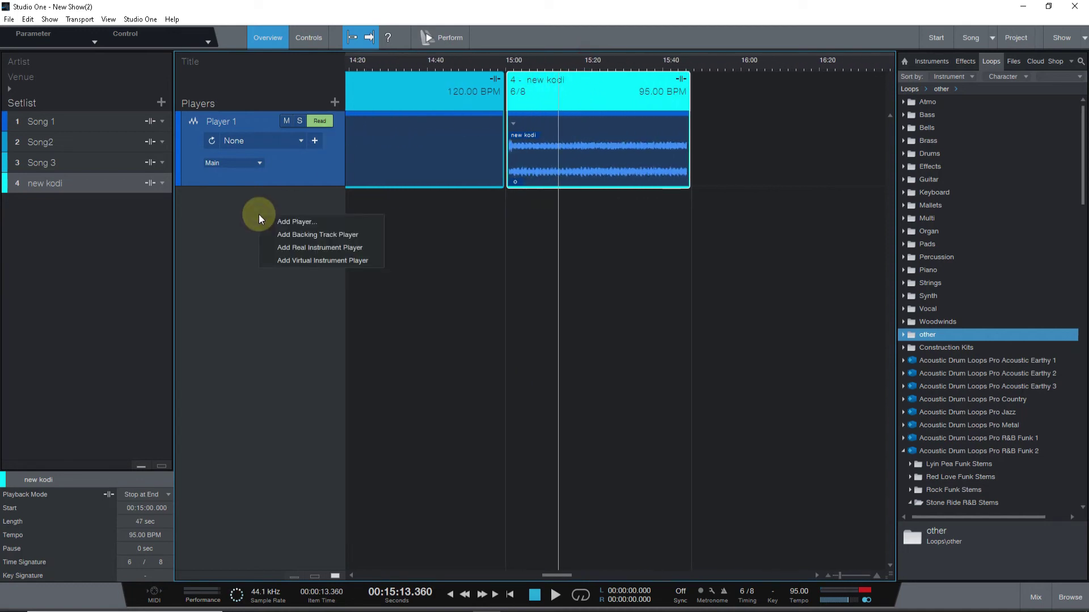
left_click(294, 192)
right_click(306, 225)
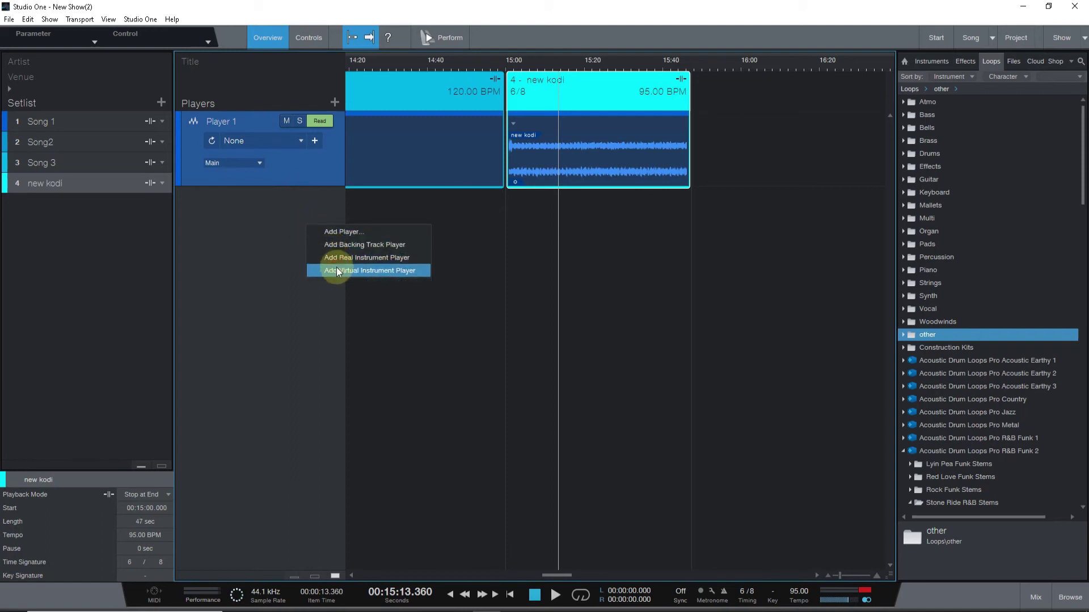
right_click(230, 233)
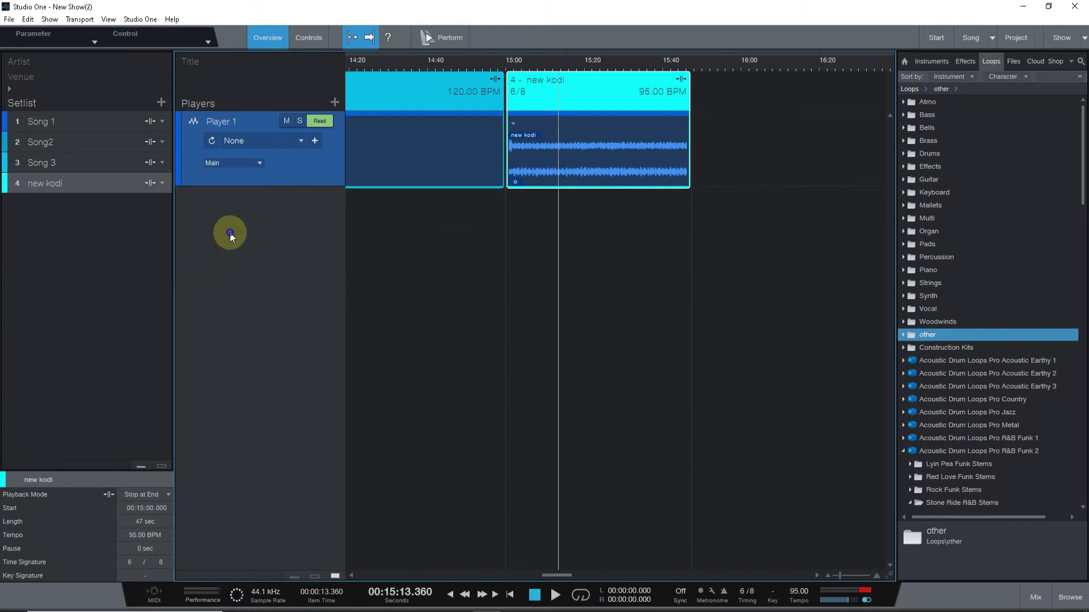
left_click(251, 267)
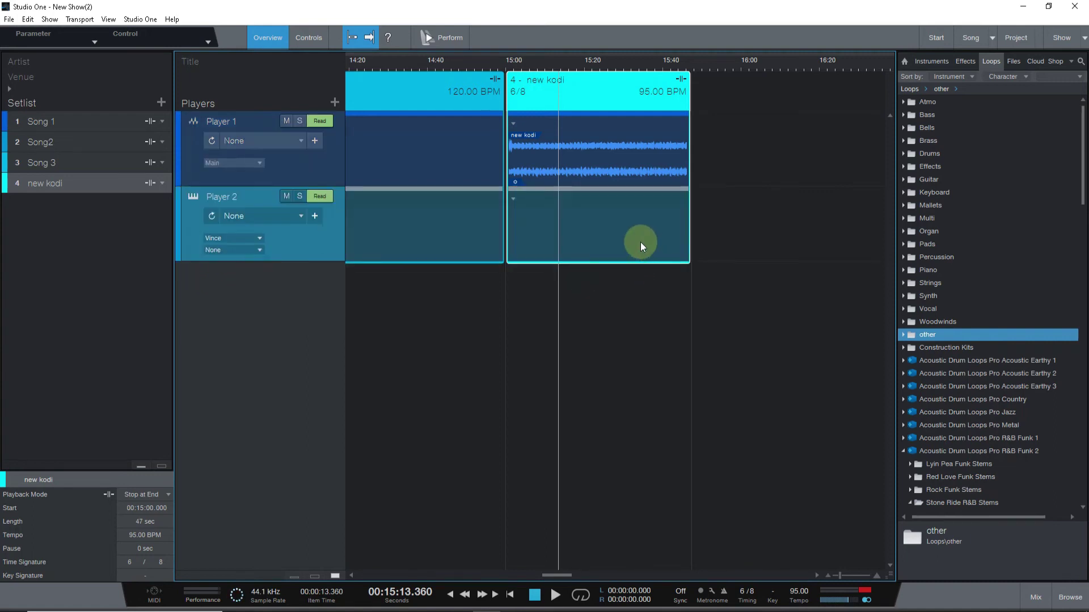
Check Player 2's patch-save window, output list and patch list, leaving everything at None.
left_click_drag(590, 61, 614, 29)
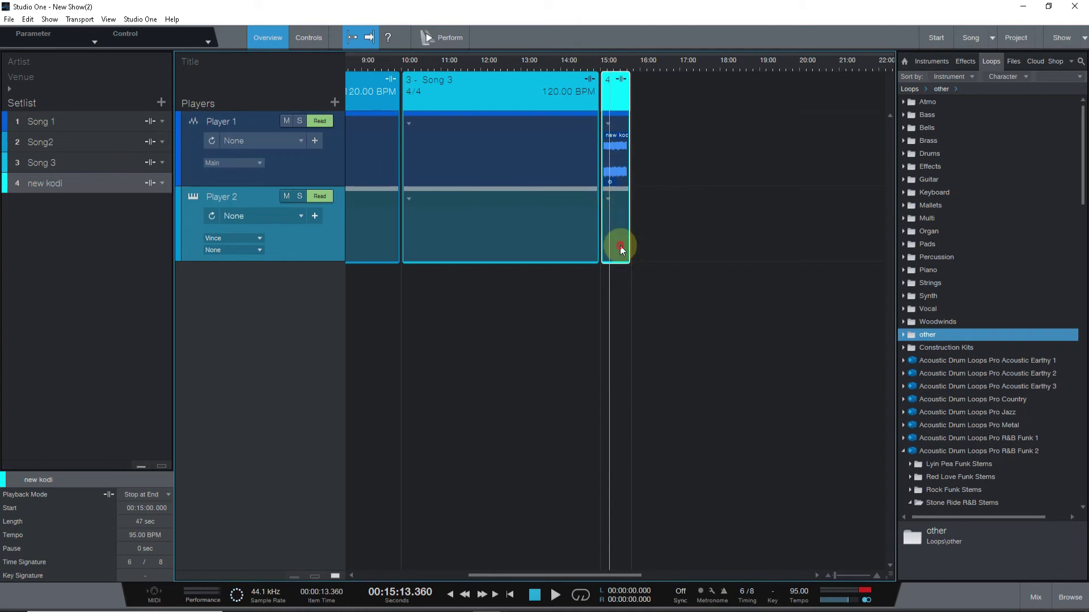
left_click(314, 216)
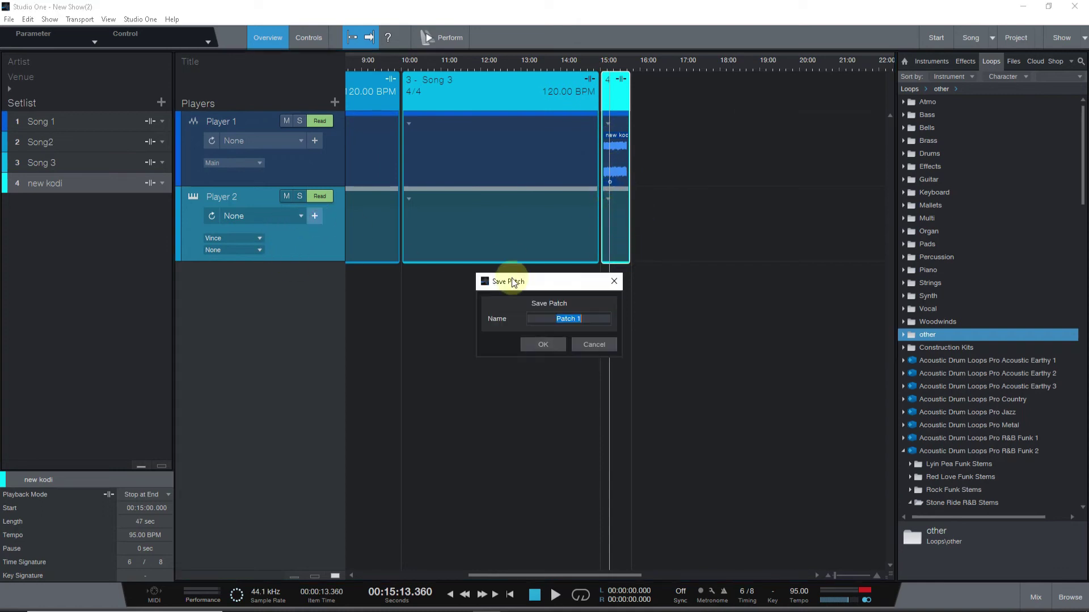
left_click(617, 282)
left_click(257, 251)
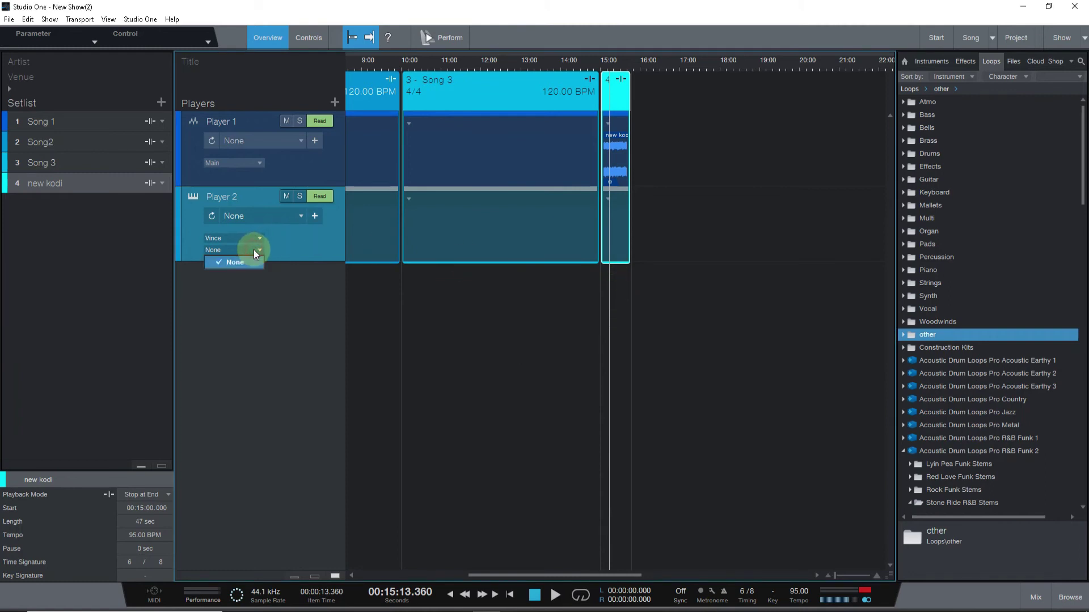
left_click(290, 232)
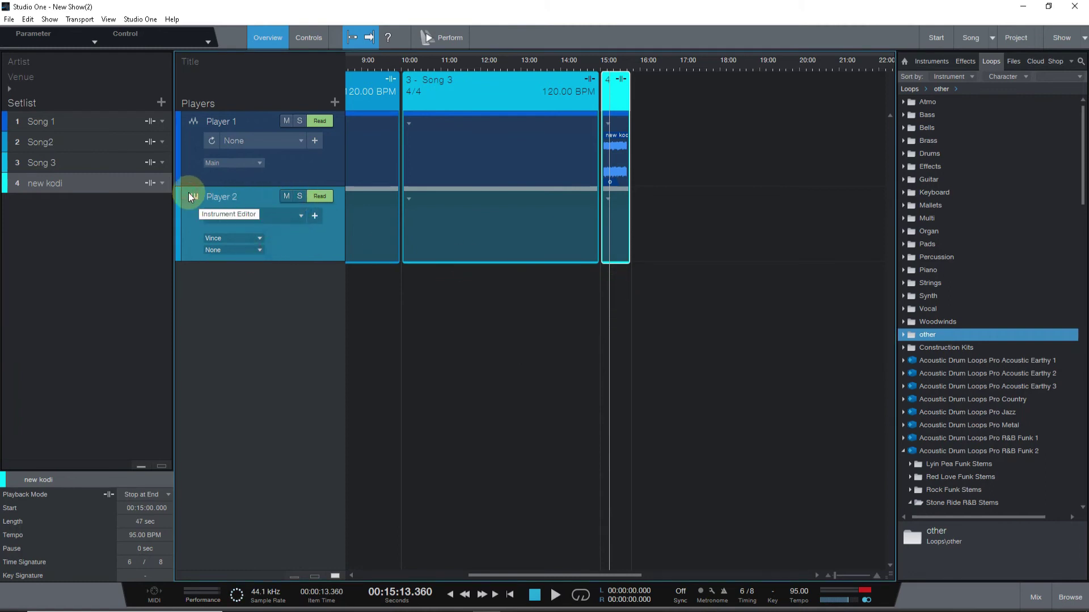
left_click(315, 216)
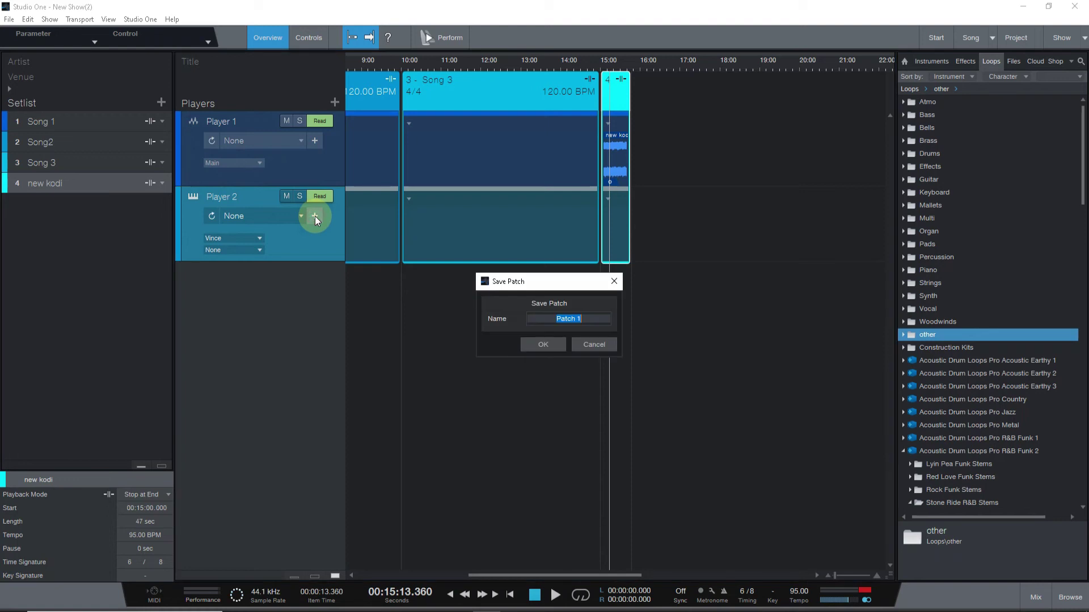
left_click(553, 341)
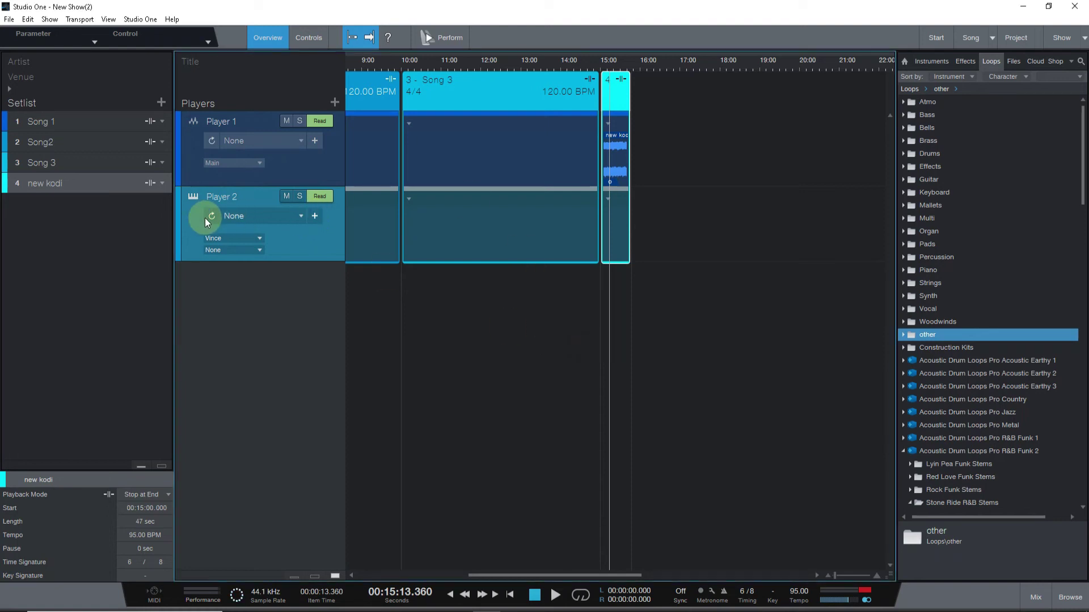
left_click(300, 216)
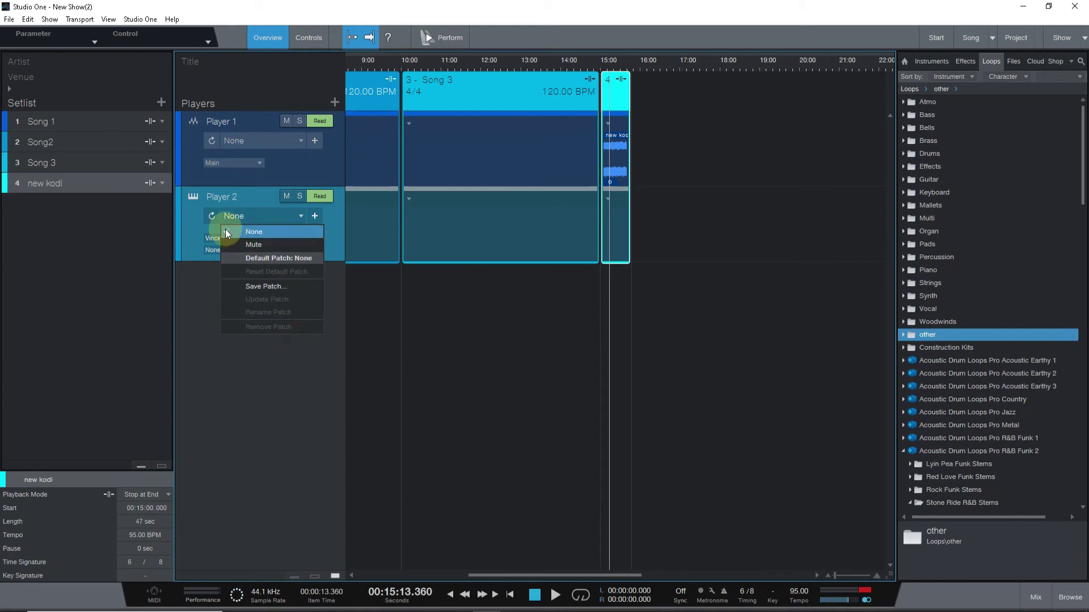
left_click(216, 216)
Remove Player 2 again and re-add a fresh virtual-instrument player in its place.
right_click(321, 259)
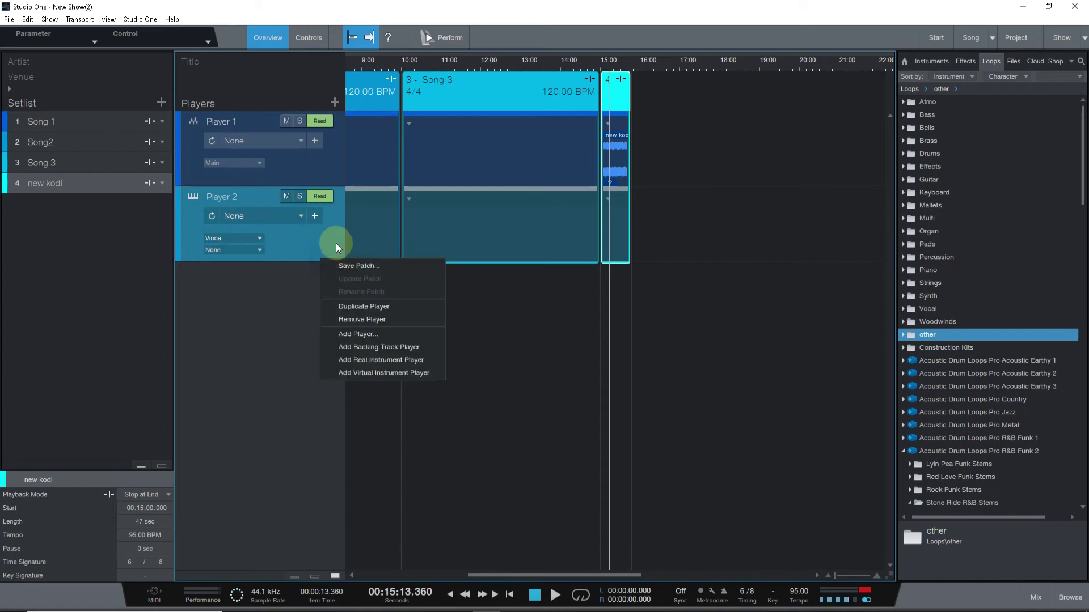
left_click(358, 319)
right_click(275, 227)
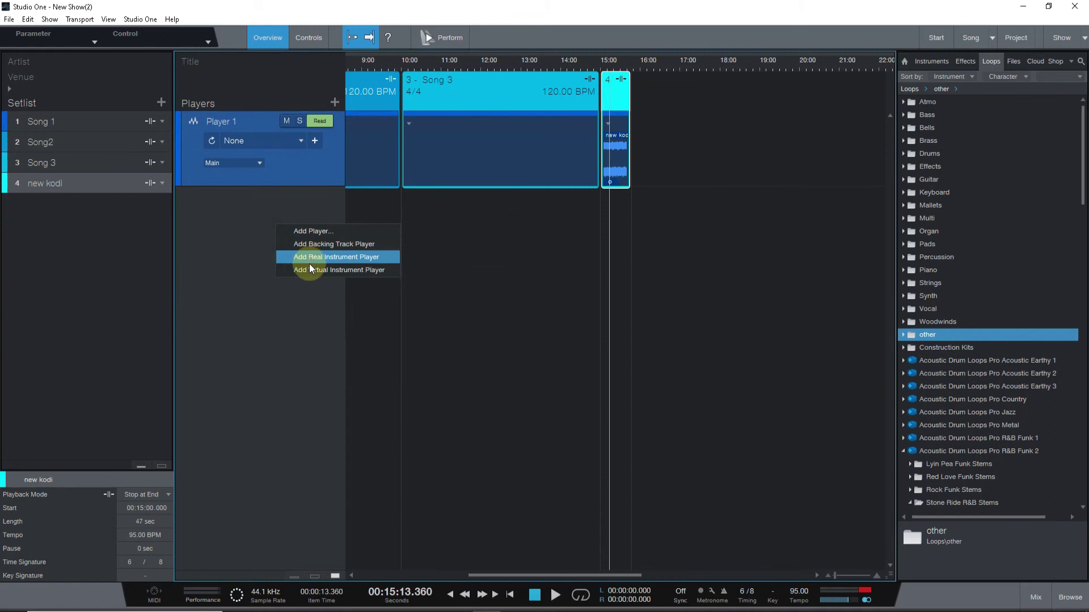
left_click(300, 266)
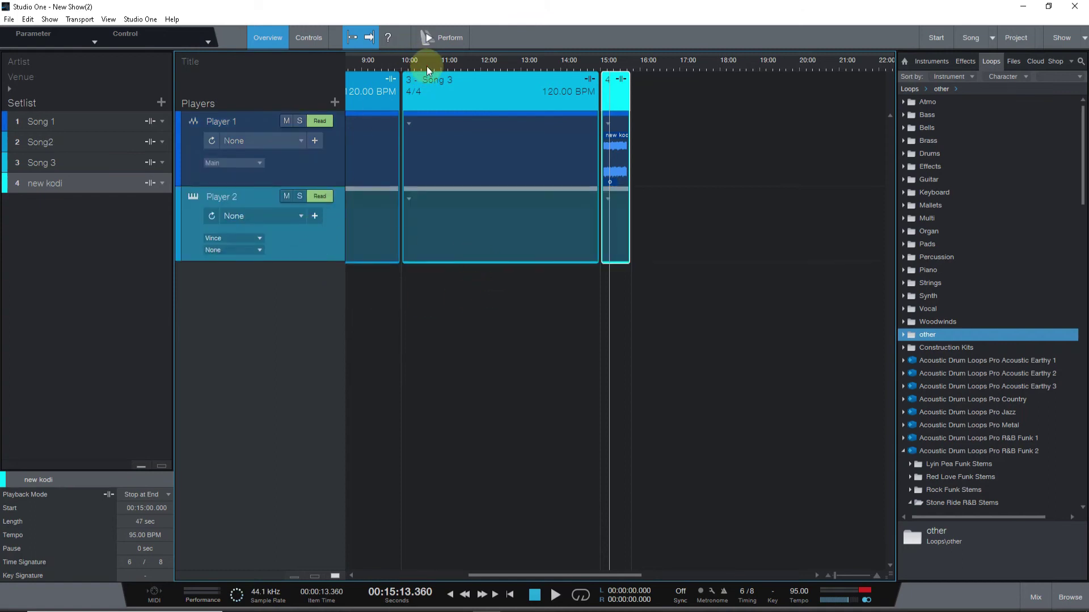
left_click_drag(427, 66, 468, 34)
Load KORG TRITON from the Instruments browser onto Player 2, giving the patch '1 - TRITON'.
left_click(930, 62)
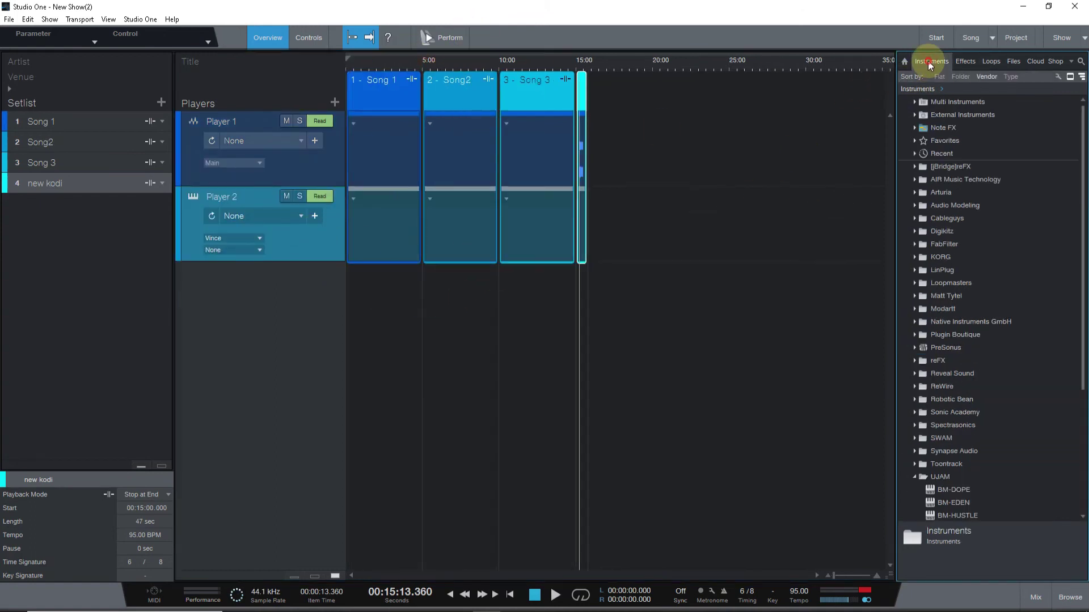
left_click(919, 255)
left_click(915, 257)
left_click_drag(916, 270, 584, 222)
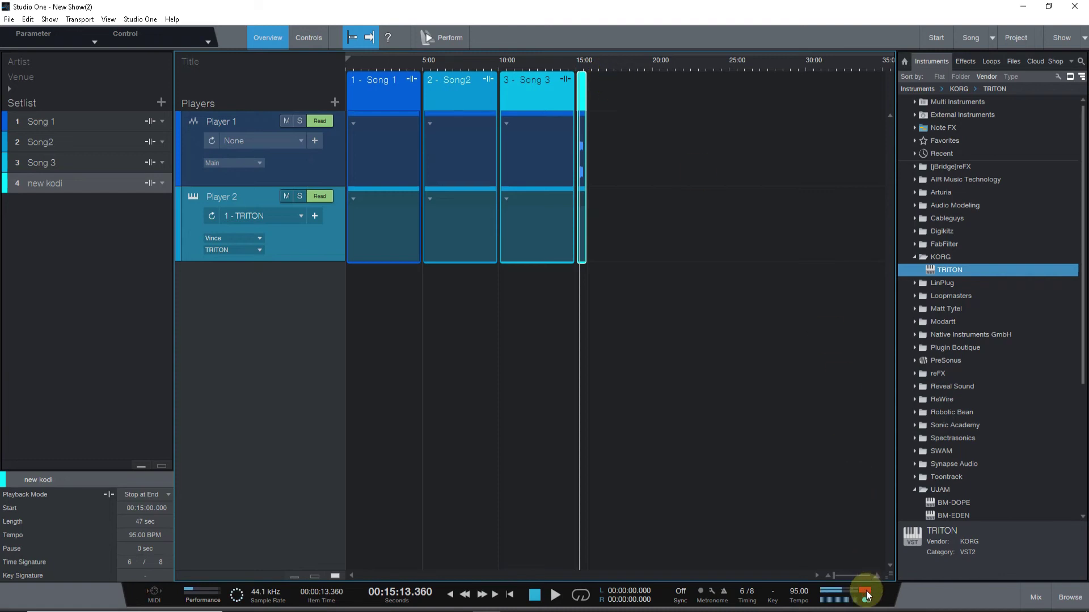
left_click_drag(567, 66, 573, 165)
left_click(570, 215)
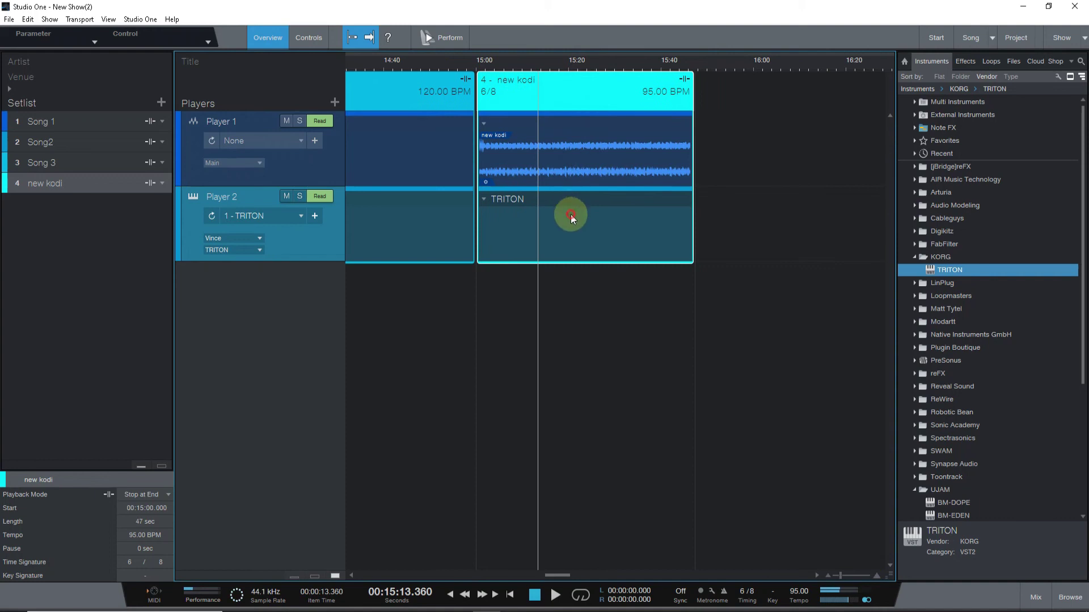
Enable Player 2's keyboard input and preview TRITON's Noisy Stabber program in its editor, then close it.
left_click(193, 198)
left_click(257, 228)
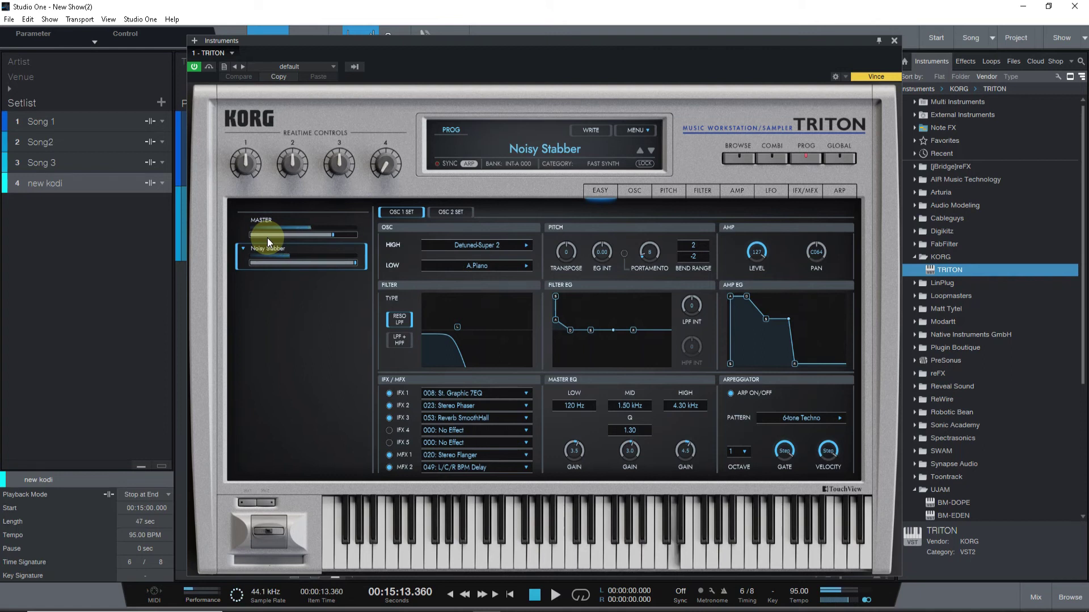
left_click(894, 40)
scroll(507, 71, "up", 1)
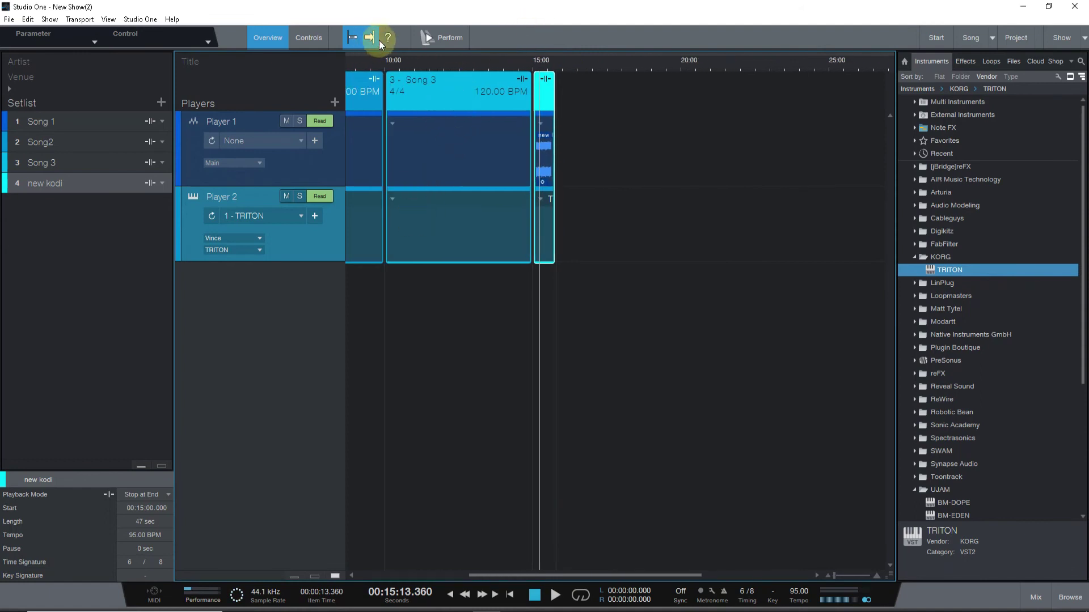
Raise macro Fader 1 to about two thirds in Perform view, then return to the Show page.
left_click(435, 37)
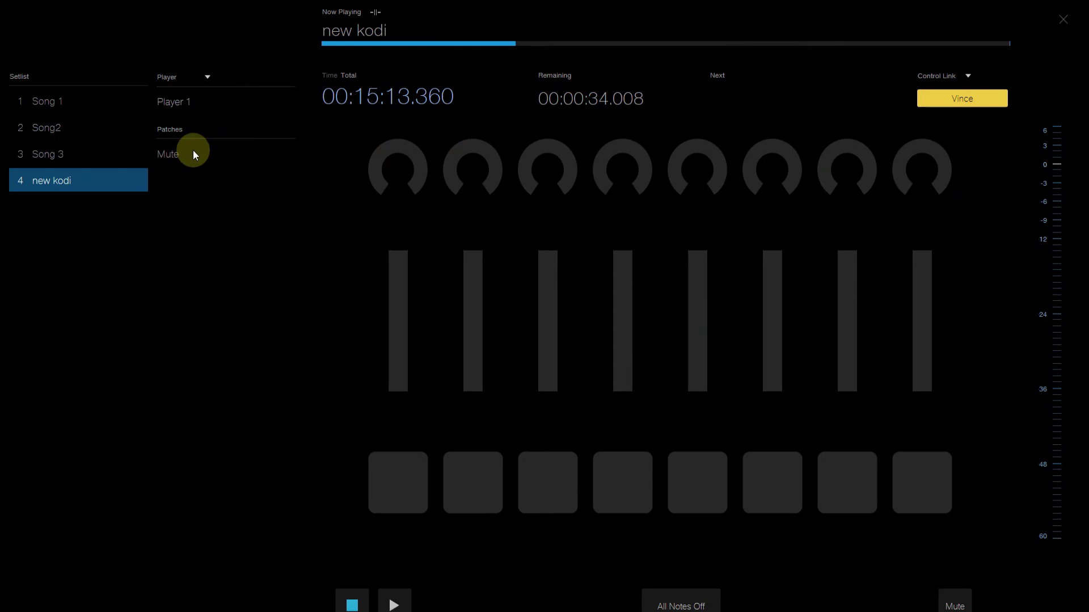
left_click(401, 299)
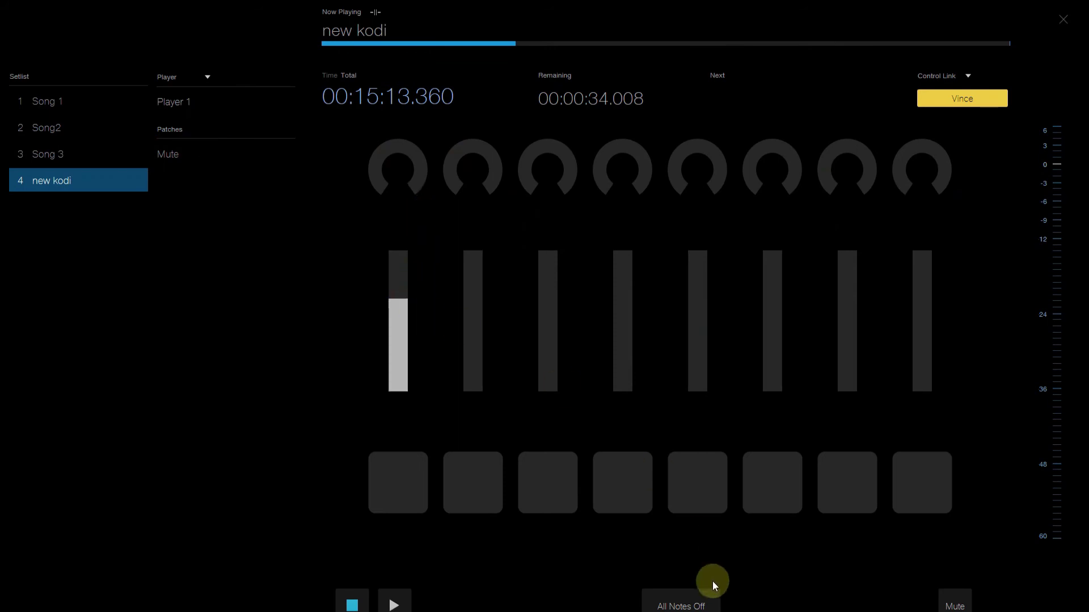
left_click(1063, 22)
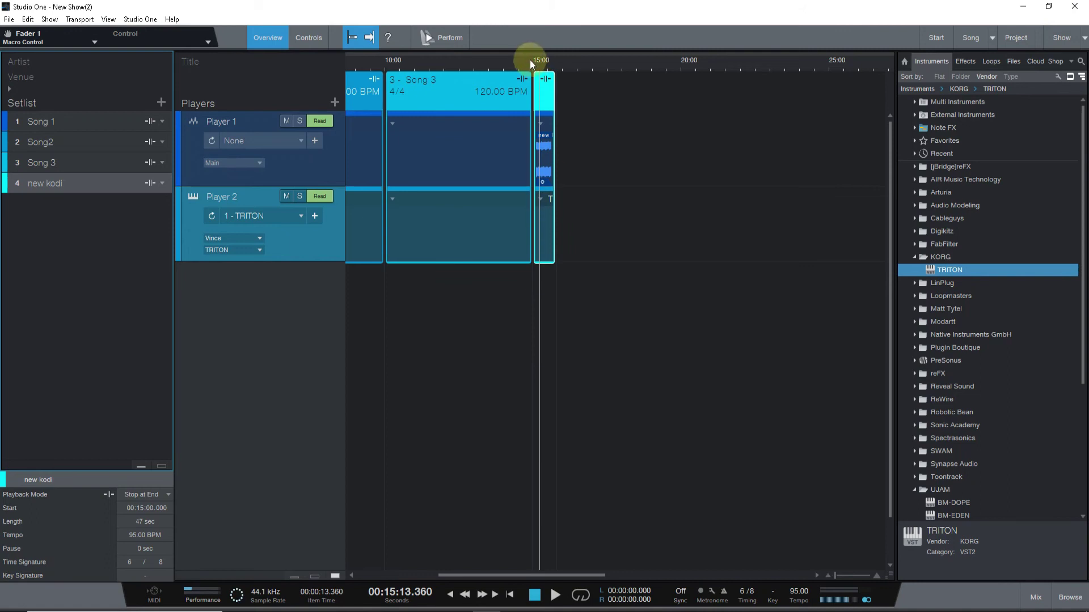
In the Mix Controls tab, assign both Player 1 Volume and TRITON Volume to Knob 1.
left_click(1036, 595)
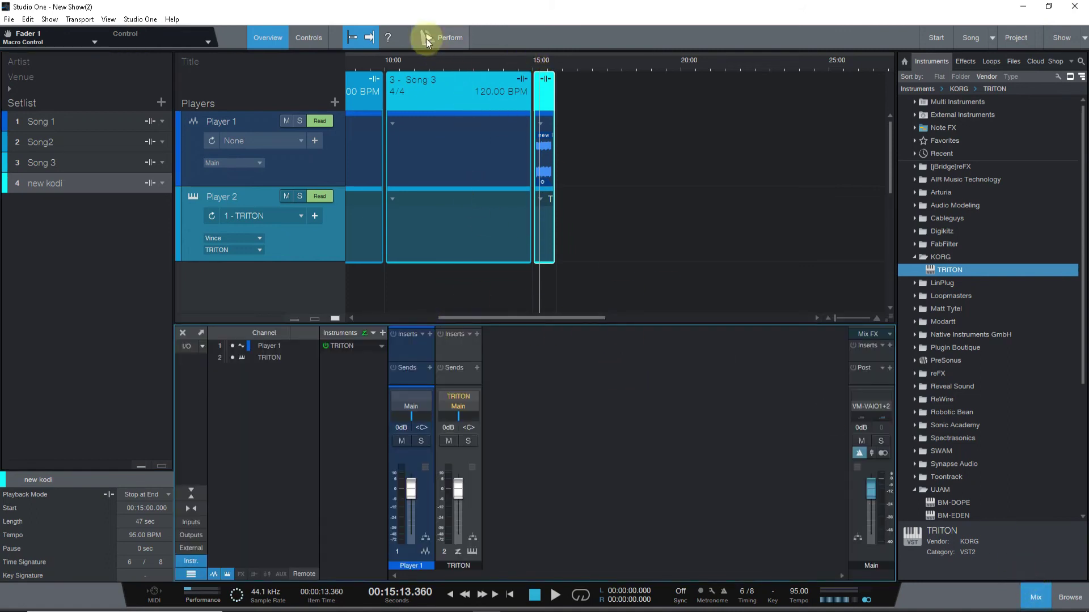
left_click(310, 37)
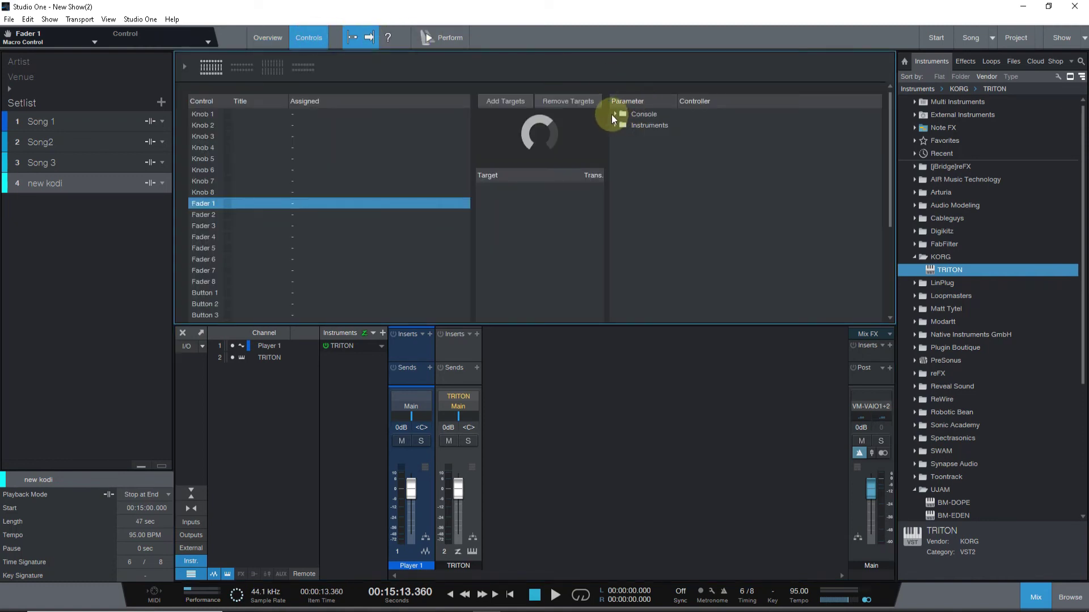
left_click(206, 119)
left_click(552, 126)
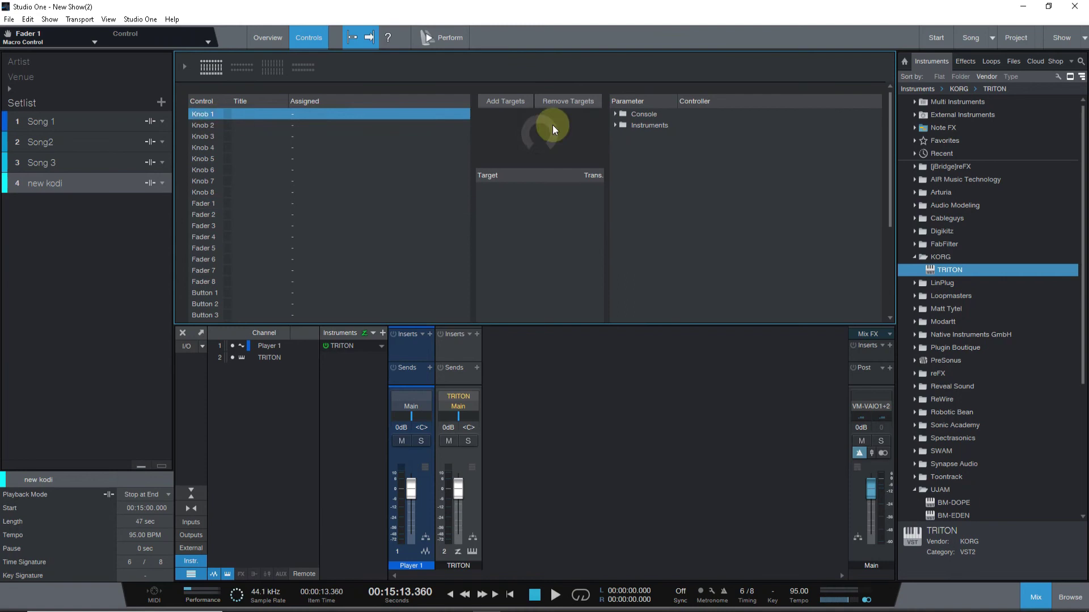
left_click(616, 114)
left_click(616, 158)
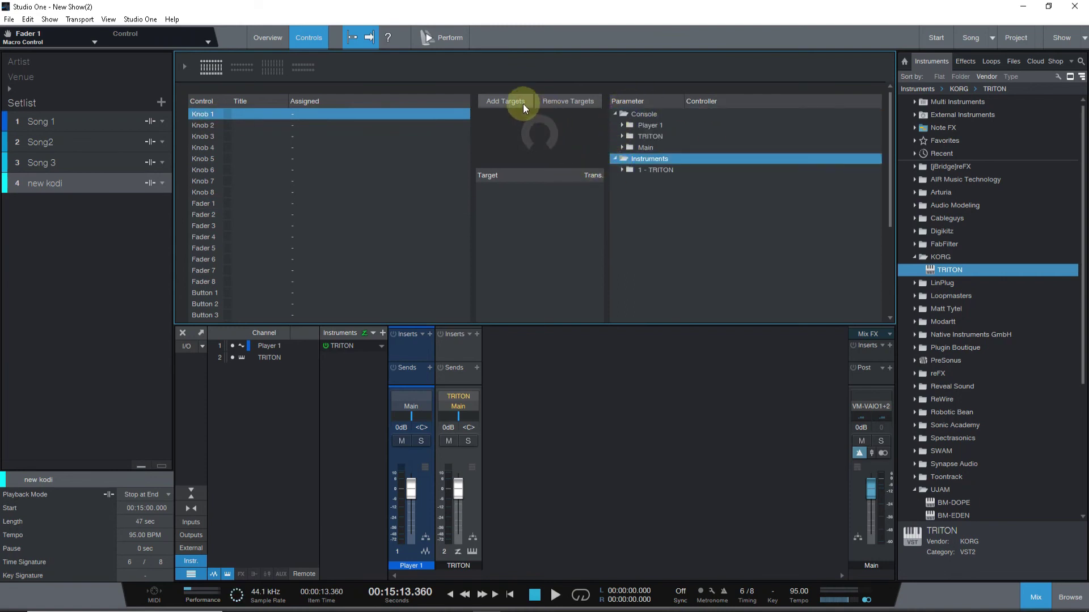
left_click(621, 125)
double_click(644, 138)
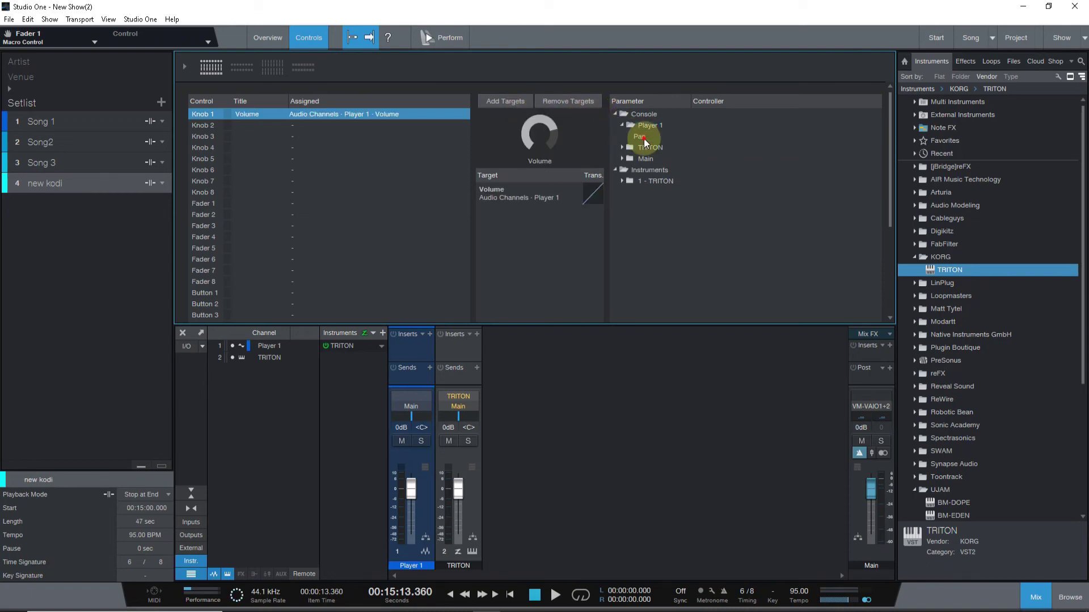
left_click(622, 147)
left_click(644, 160)
double_click(643, 161)
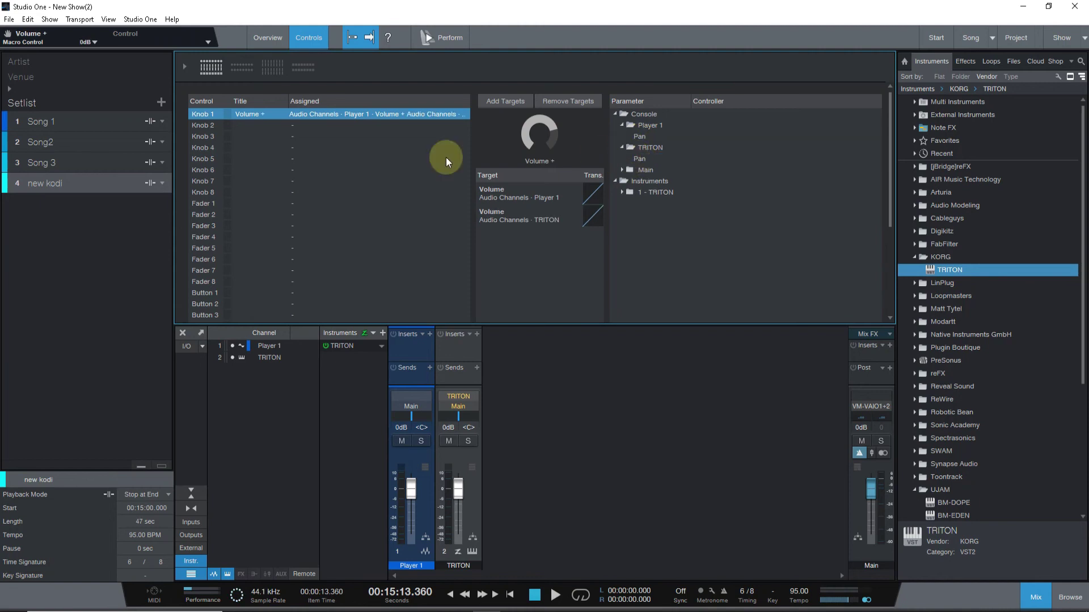
Assign Player 1 Volume to Knob 2 and TRITON Pan to Knob 3.
left_click(215, 126)
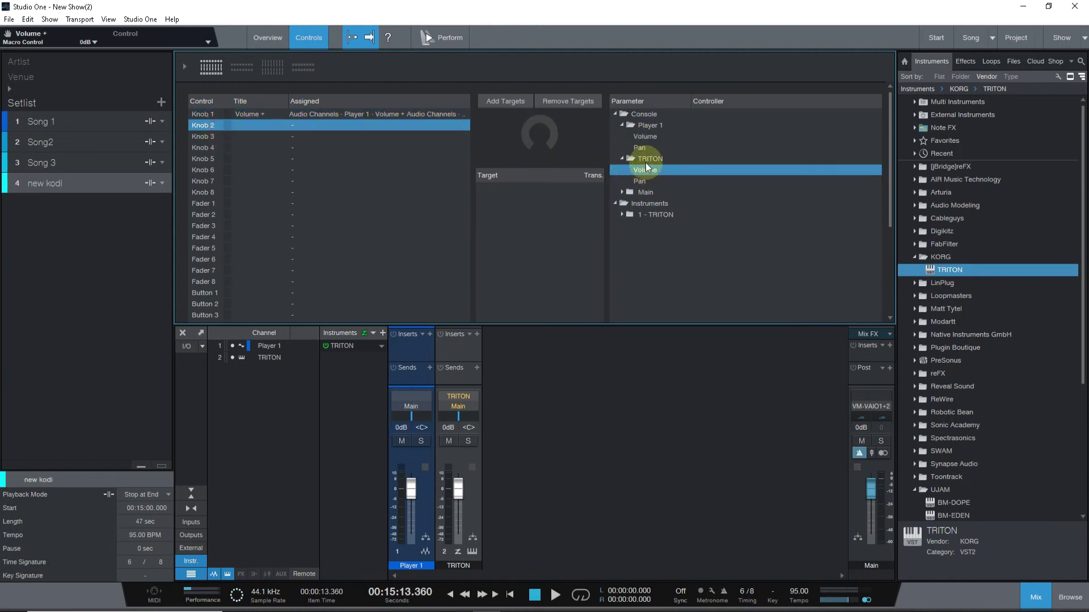
double_click(645, 137)
left_click(203, 136)
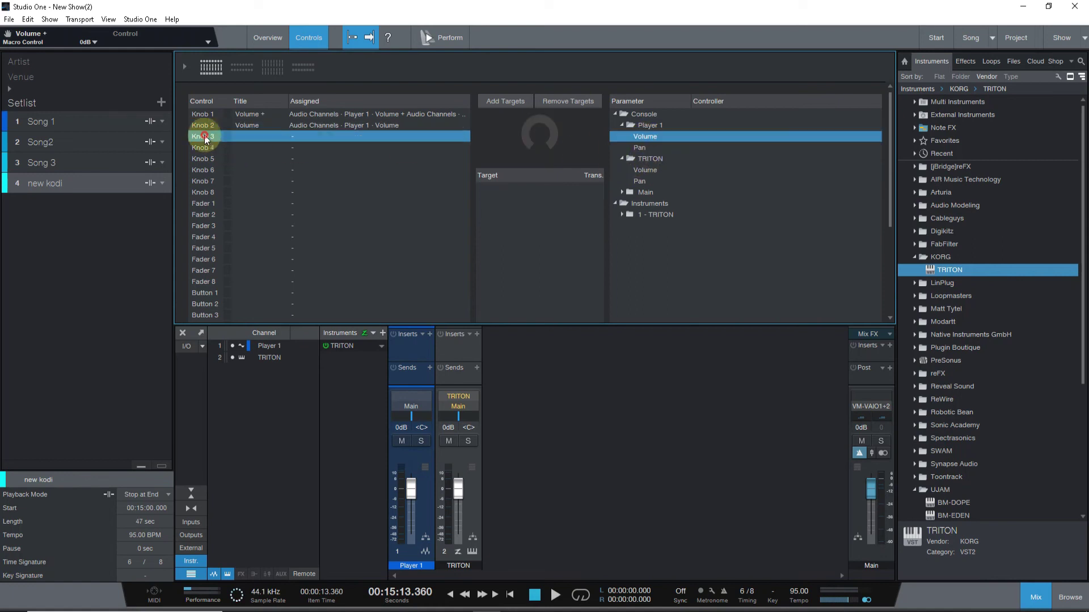
left_click(621, 213)
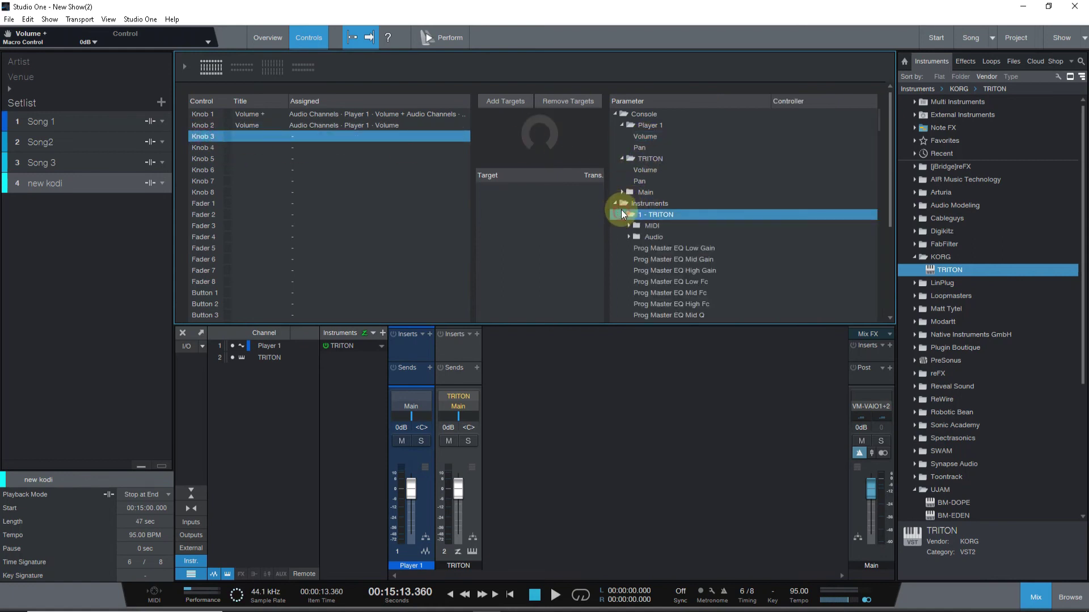
double_click(638, 180)
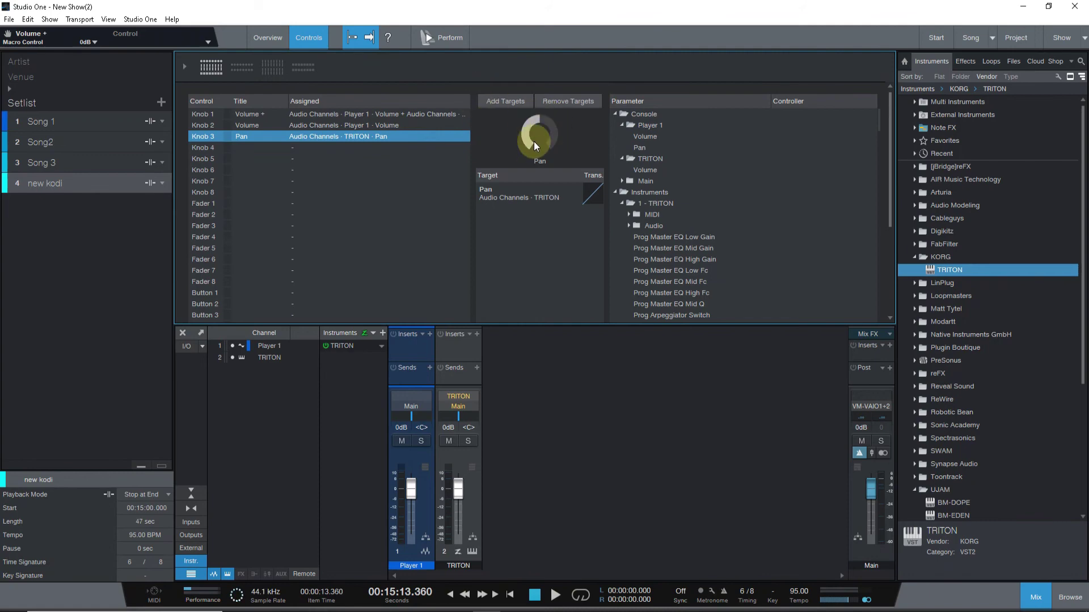
left_click(421, 37)
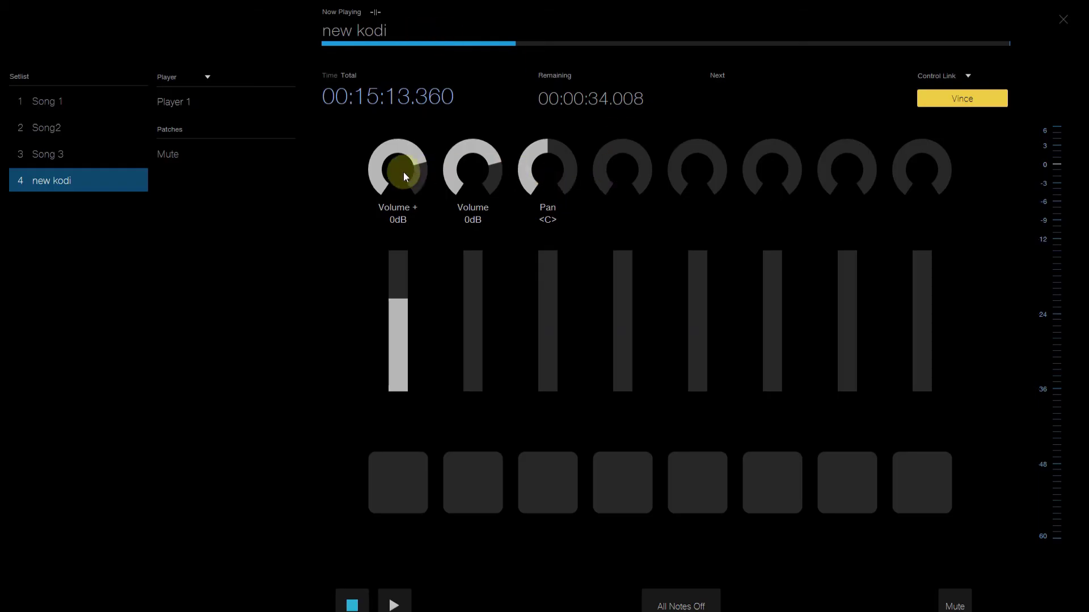
Raise macro faders 2 and 3, and toggle the macro pads on then back off.
left_click_drag(472, 291, 476, 269)
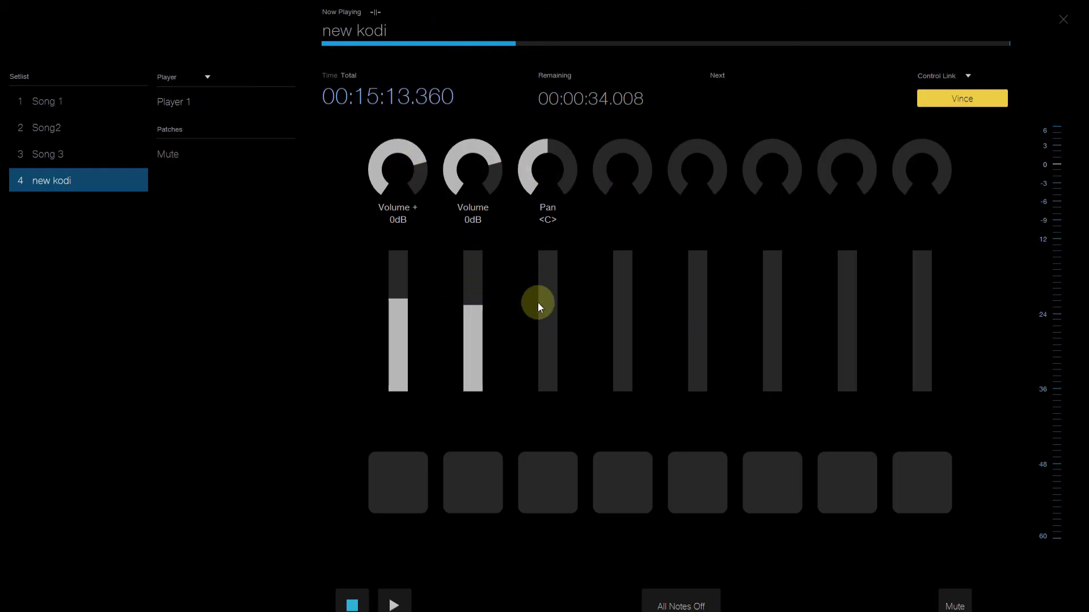
left_click_drag(538, 304, 543, 289)
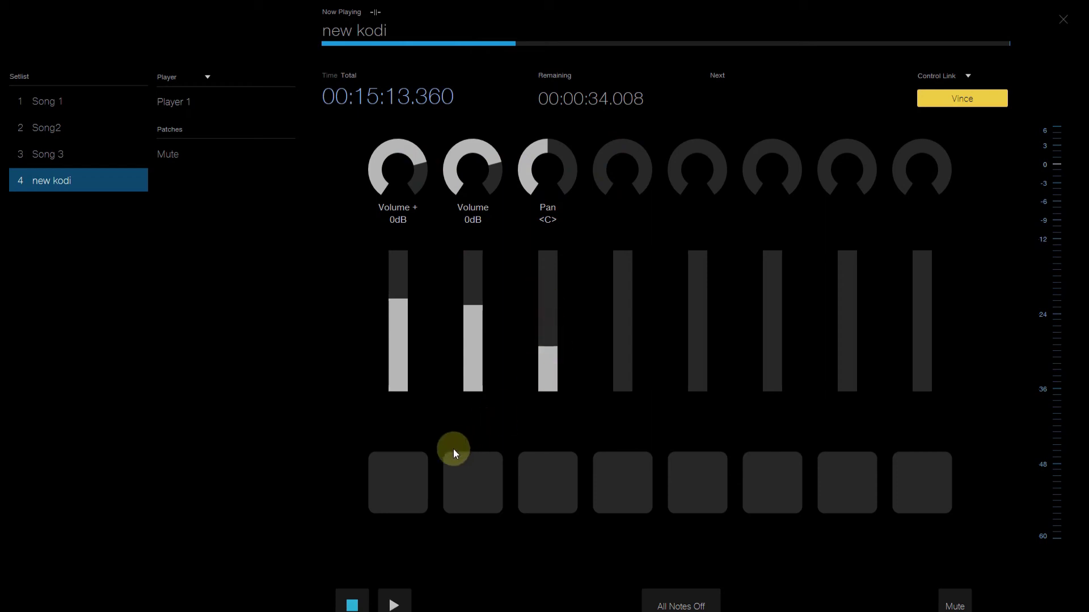
left_click(401, 479)
left_click(469, 480)
left_click(569, 498)
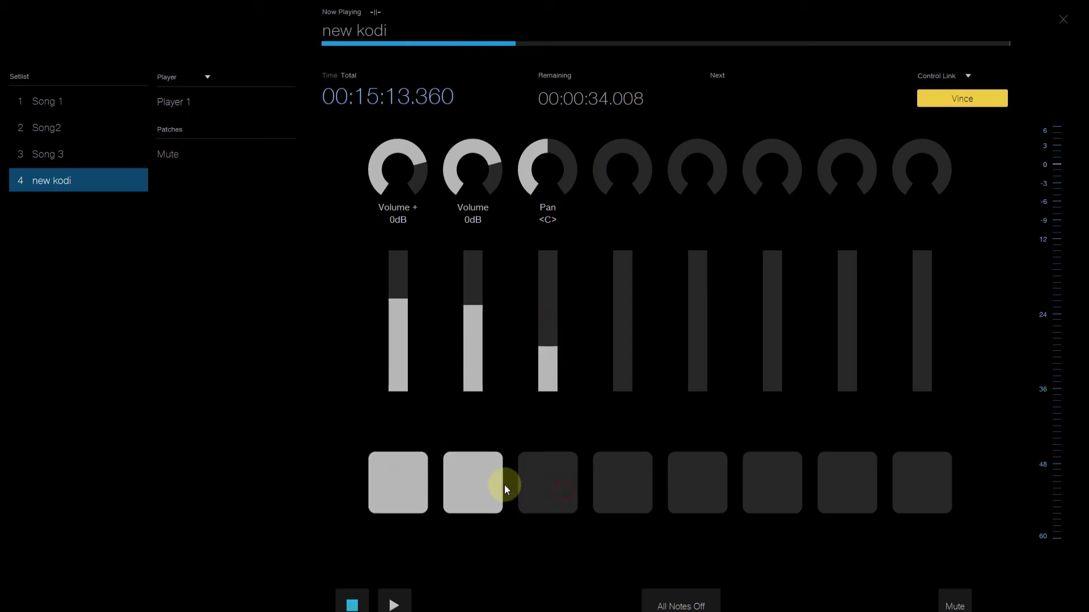
left_click(421, 474)
left_click(457, 481)
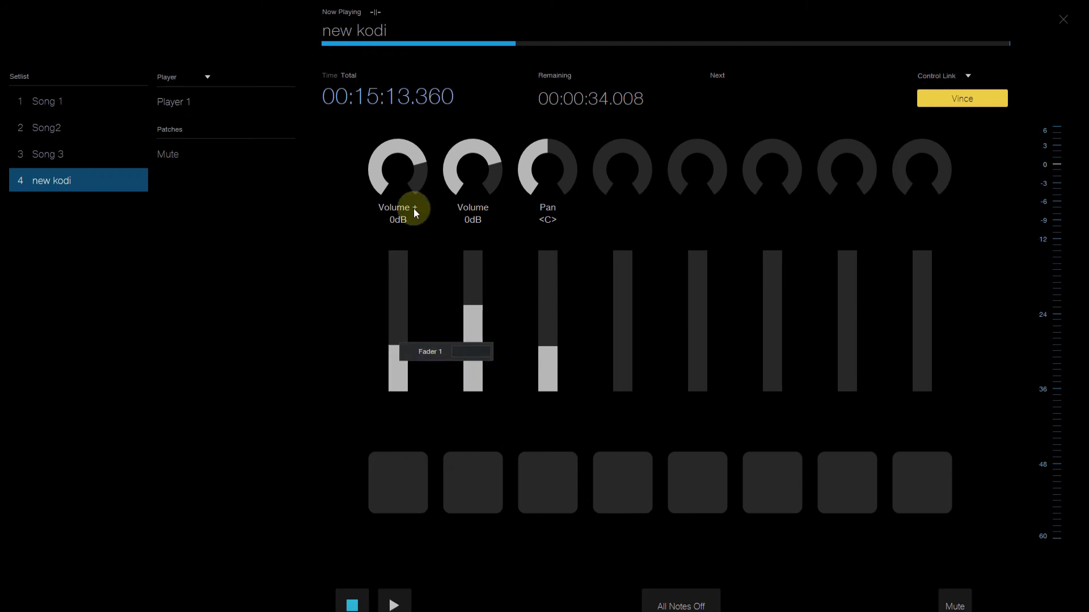
Clear all of Knob 1's connections, then exit the performance view.
right_click(413, 145)
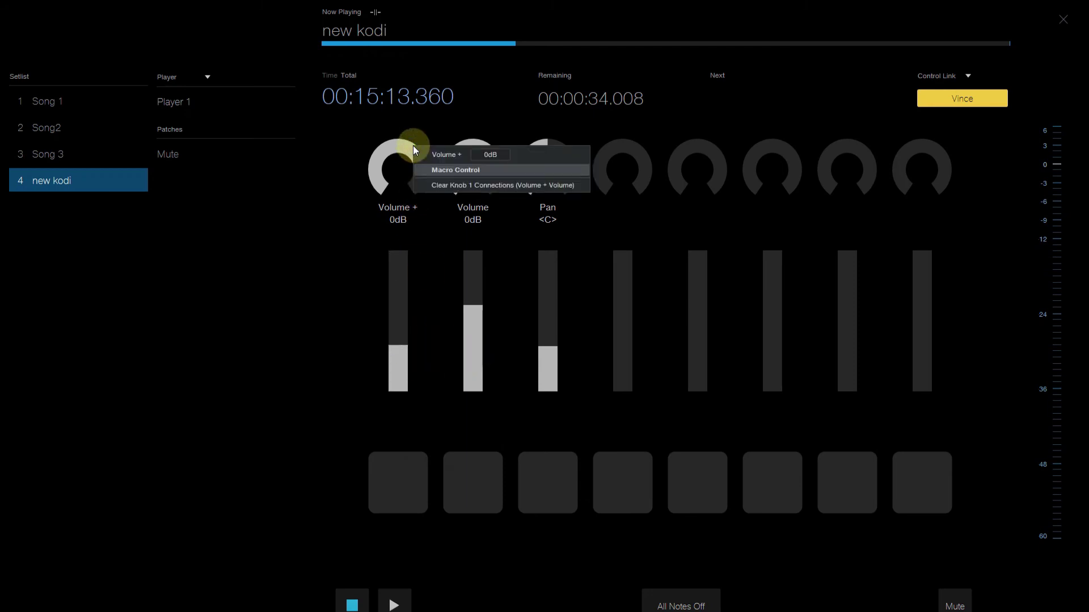
left_click(445, 187)
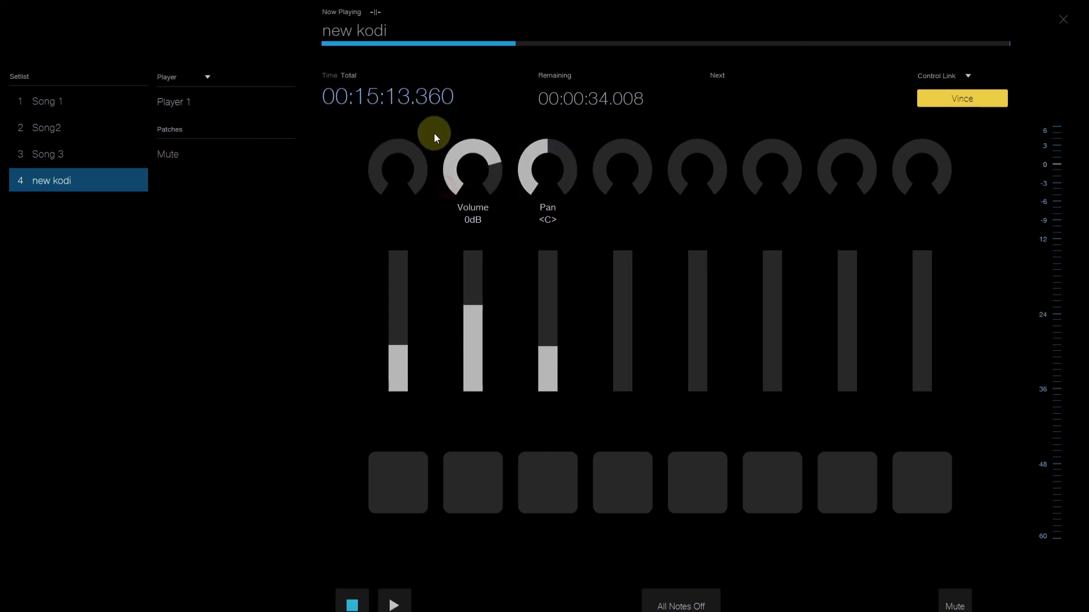
left_click(968, 76)
left_click(839, 65)
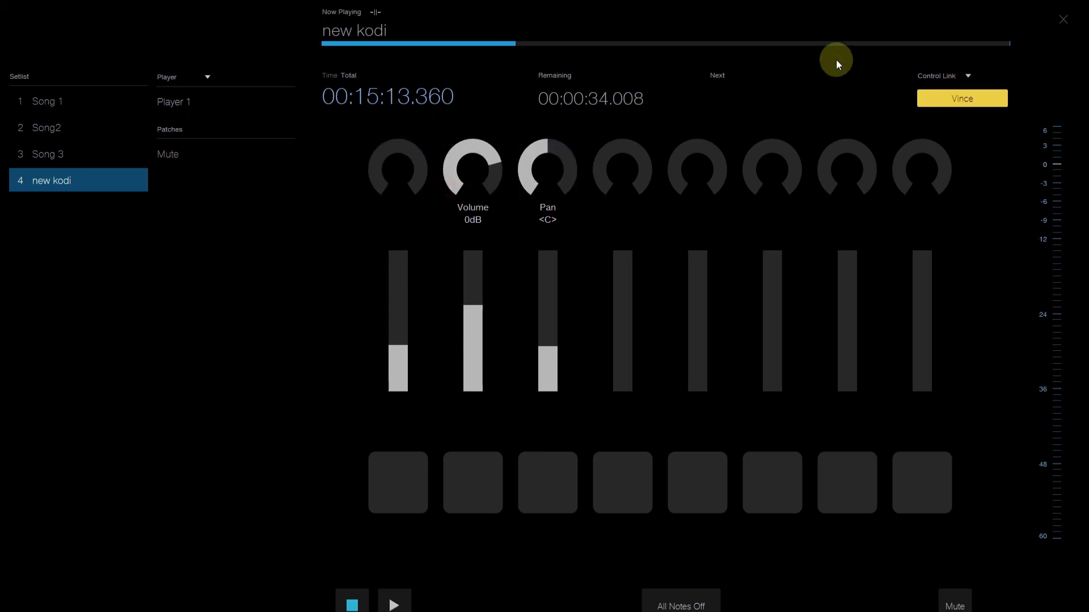
left_click(1063, 19)
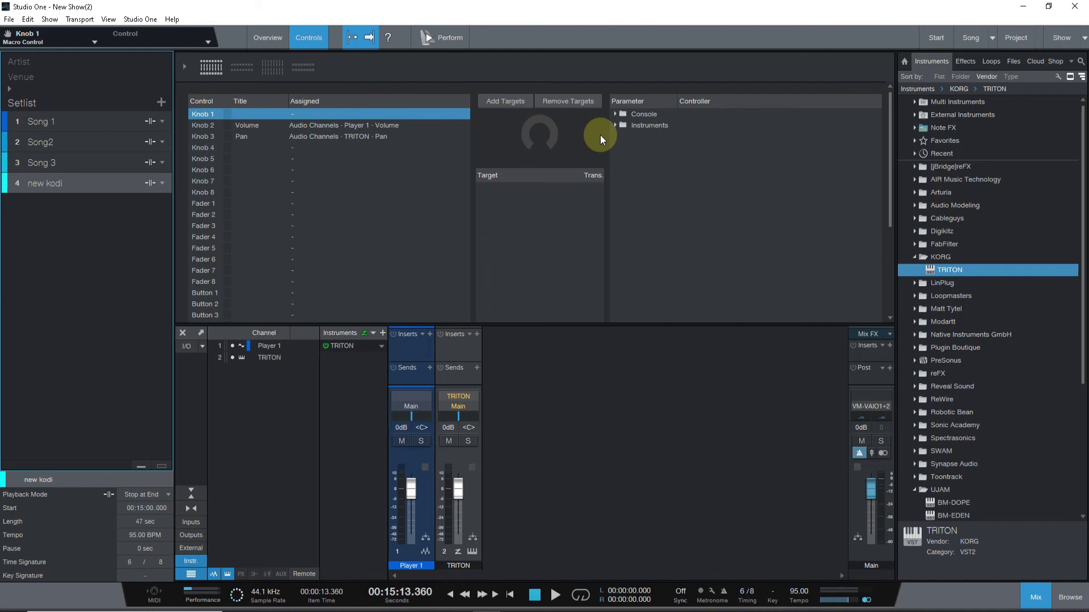
Close New Show(2) without saving changes.
left_click(9, 20)
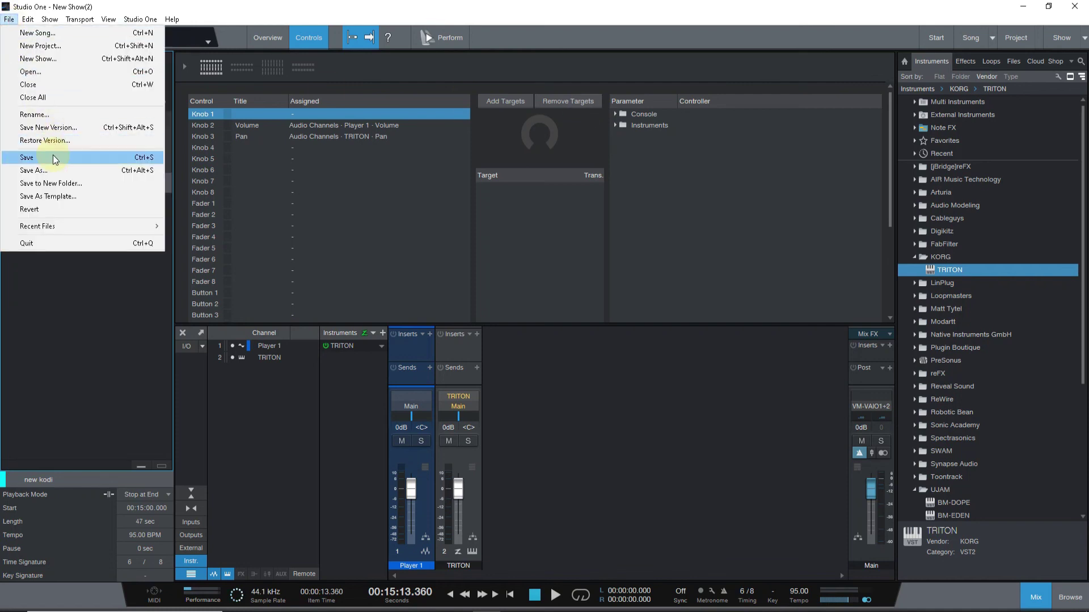
left_click(60, 85)
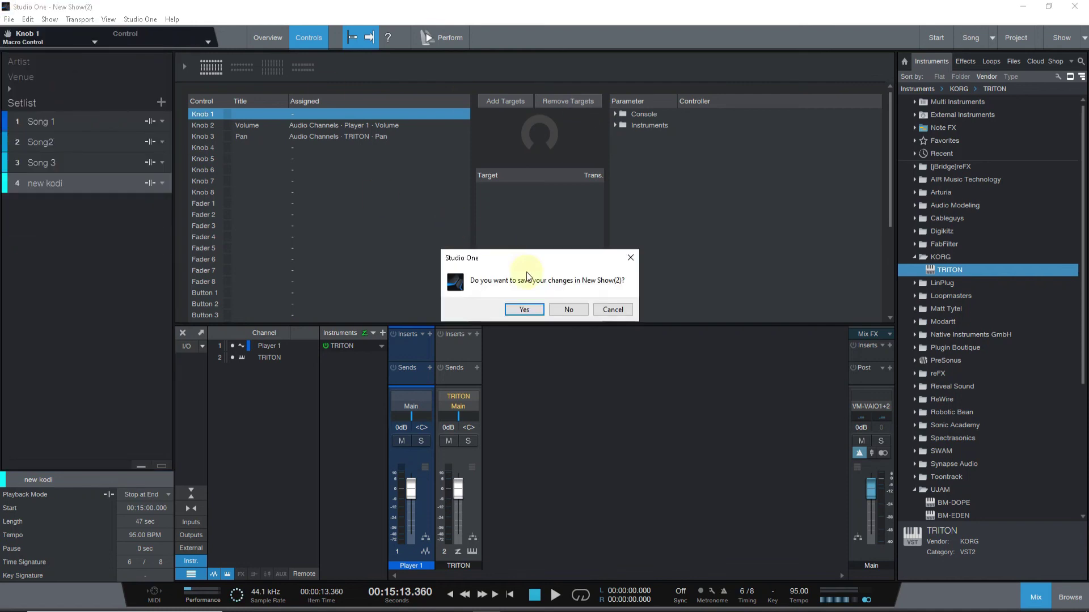
left_click(566, 309)
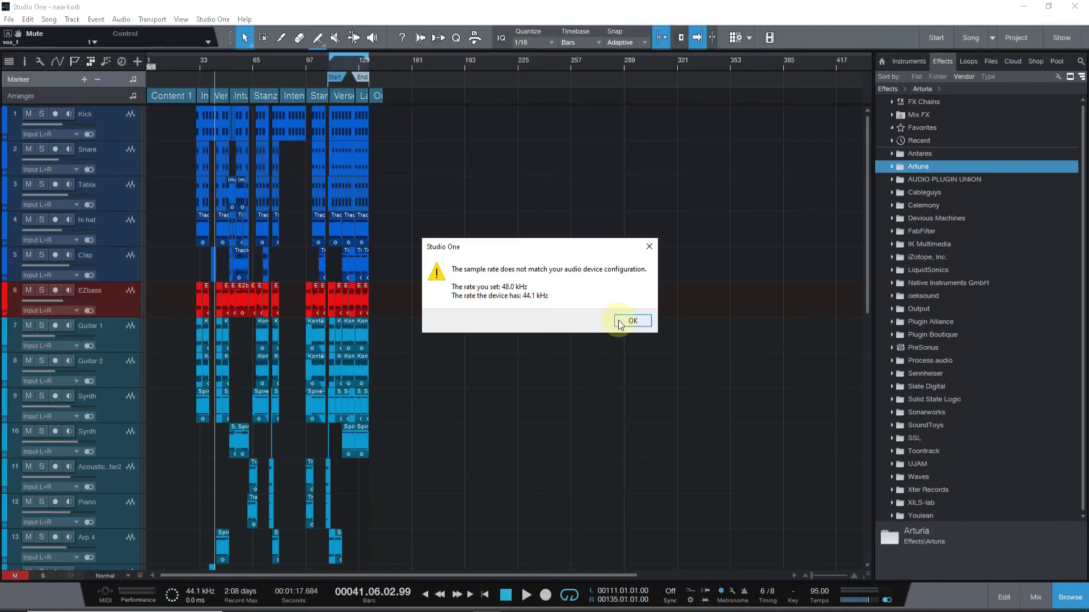
Acknowledge the 48.0 kHz versus 44.1 kHz sample-rate mismatch warning with OK.
left_click(620, 321)
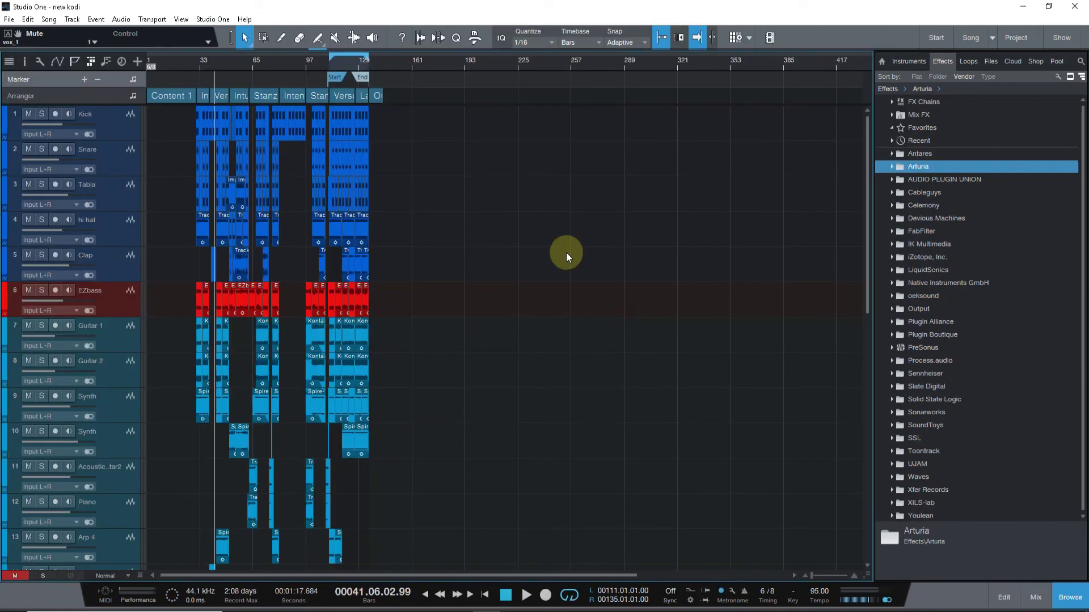